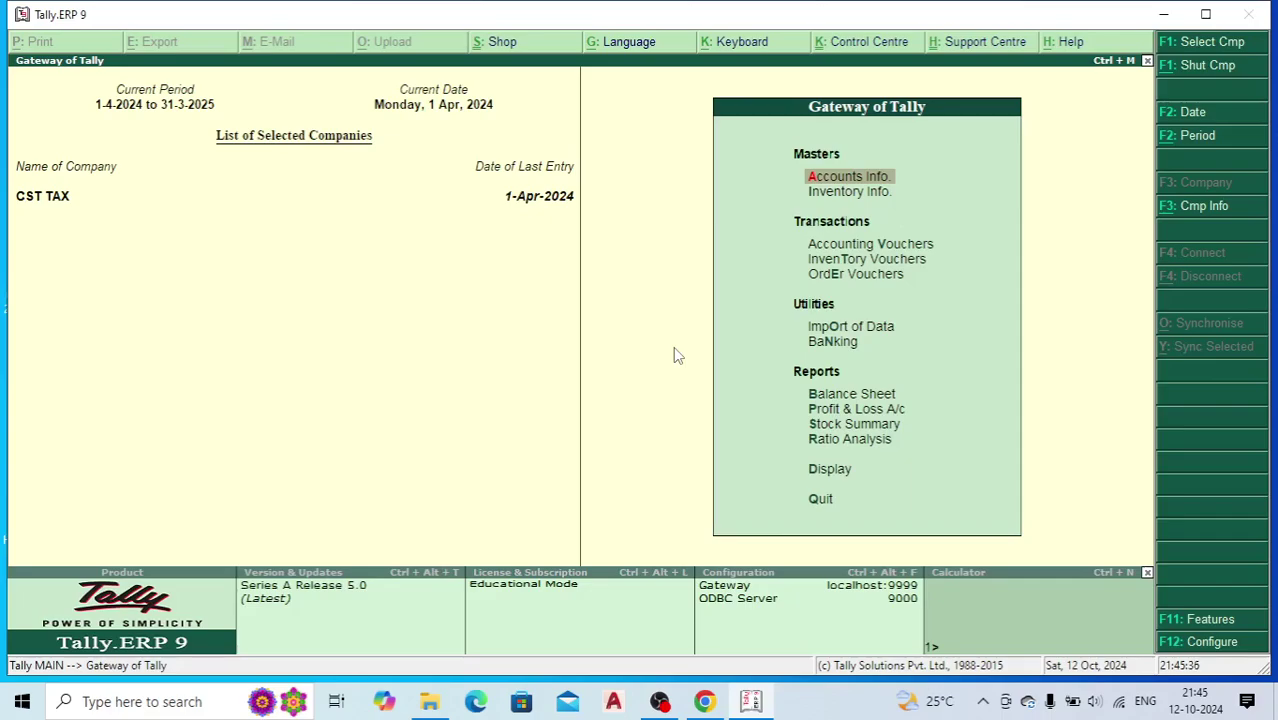
- Open the company's Statutory & Taxation features and enable Set/alter VAT details, leaving the TIN and inter-state registration fields blank
{"action": "key", "text": "F11"}
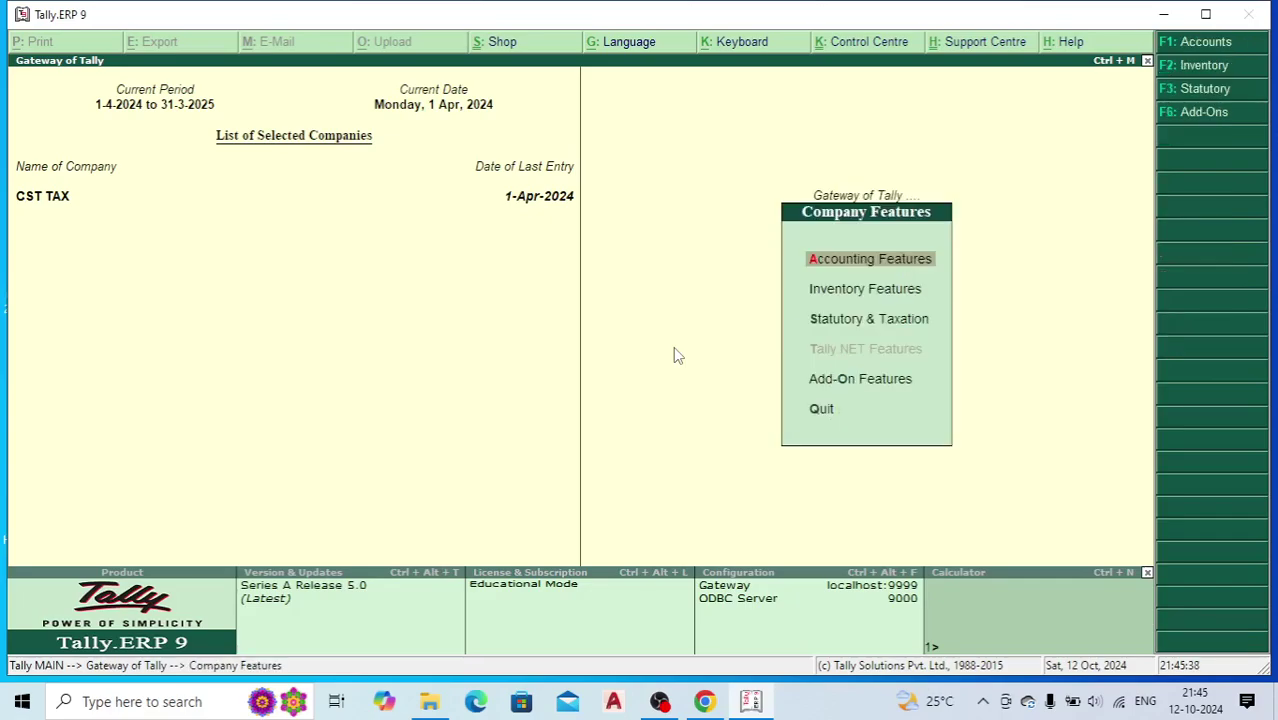
{"action": "key", "text": "Down"}
{"action": "key", "text": "Down"}
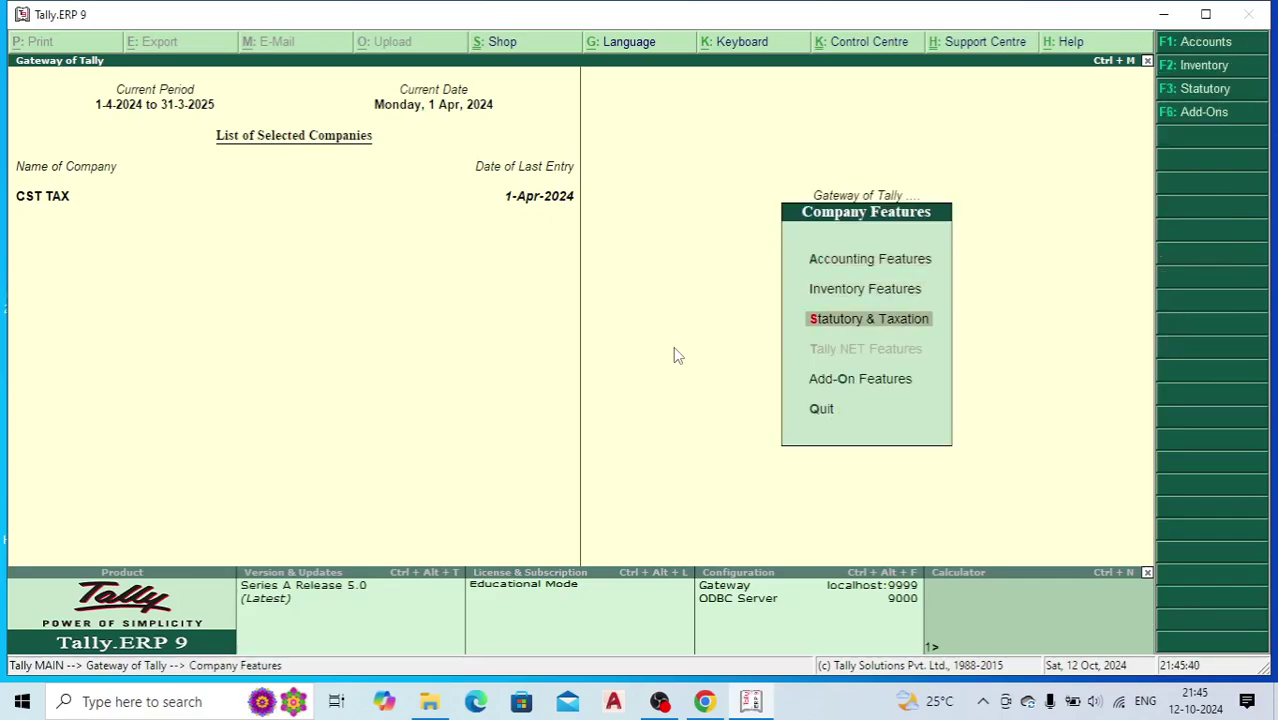
{"action": "key", "text": "Return"}
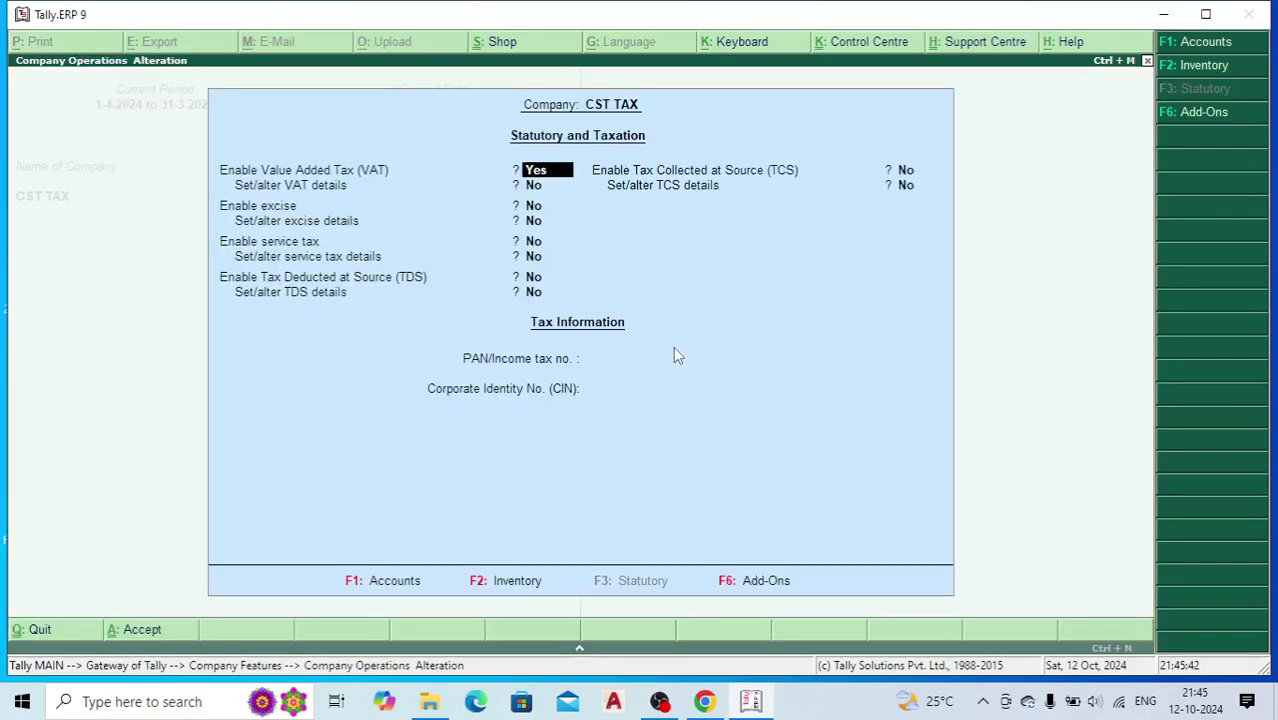
{"action": "key", "text": "Return"}
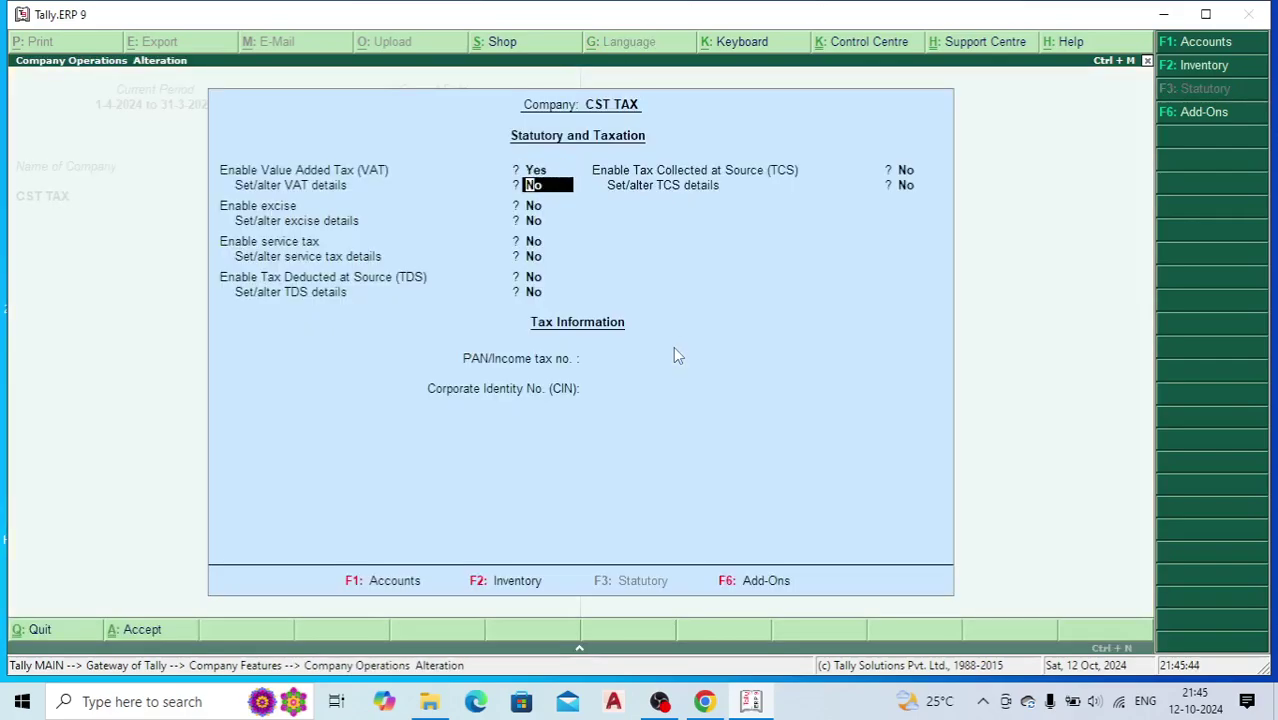
{"action": "type", "text": "y"}
{"action": "key", "text": "Return"}
{"action": "key", "text": "Return"}
{"action": "key", "text": "Return"}
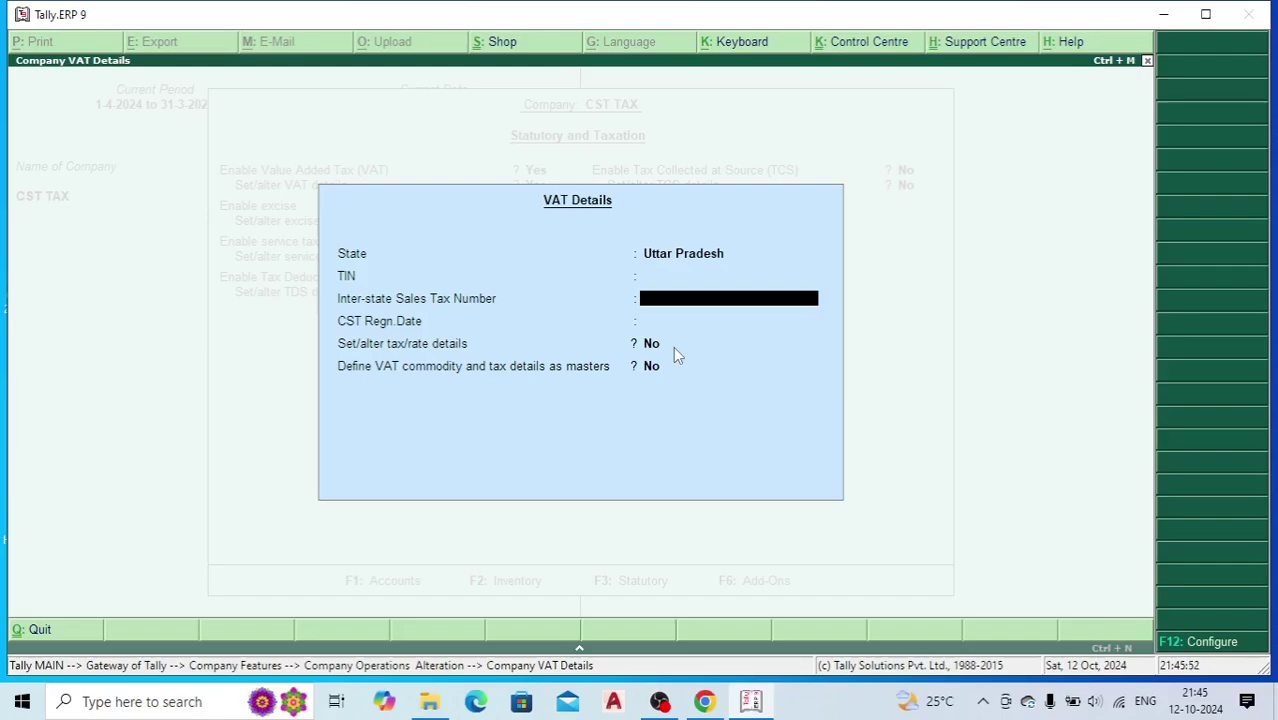
{"action": "key", "text": "Return"}
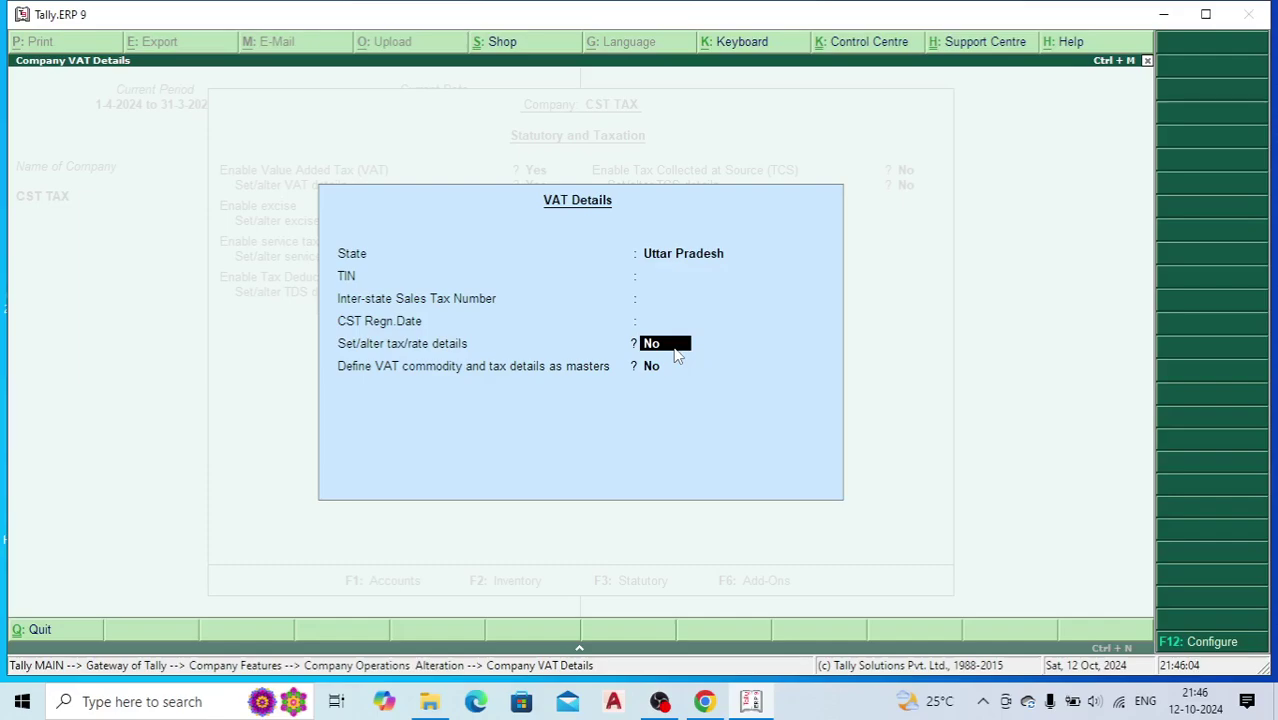
{"action": "type", "text": "y"}
{"action": "key", "text": "Return"}
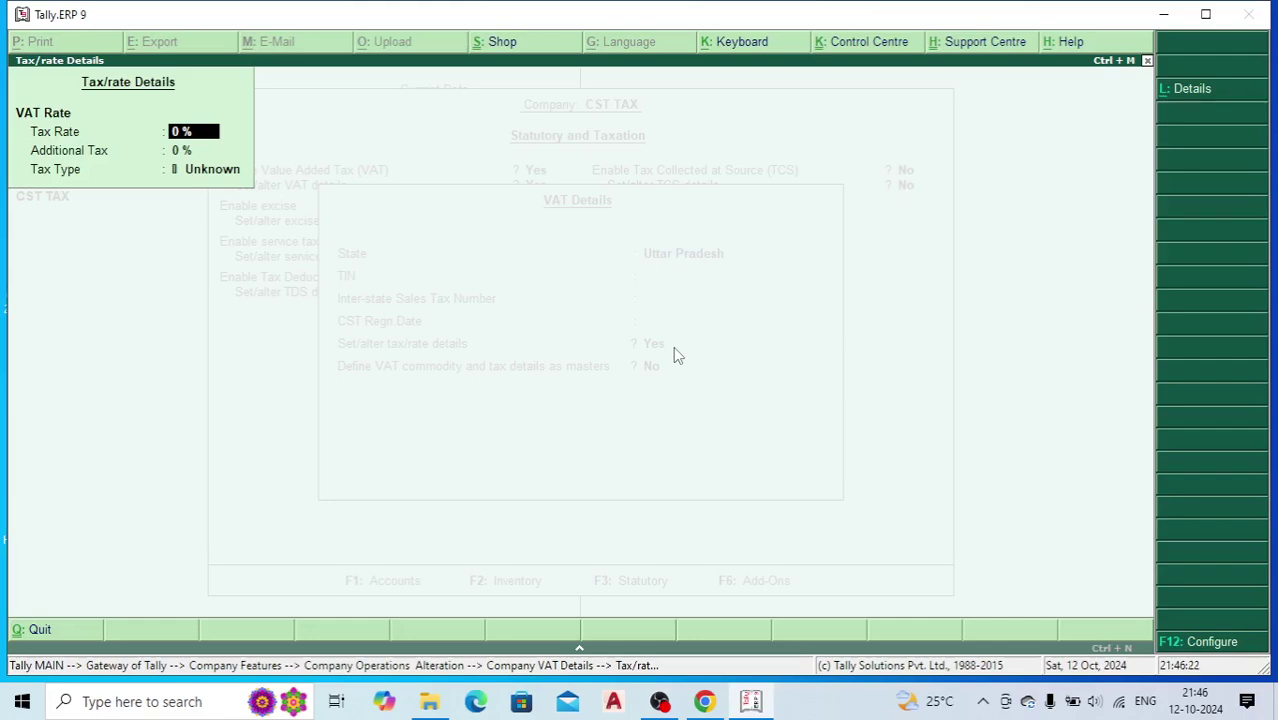
{"action": "key", "text": "Return"}
{"action": "key", "text": "Return"}
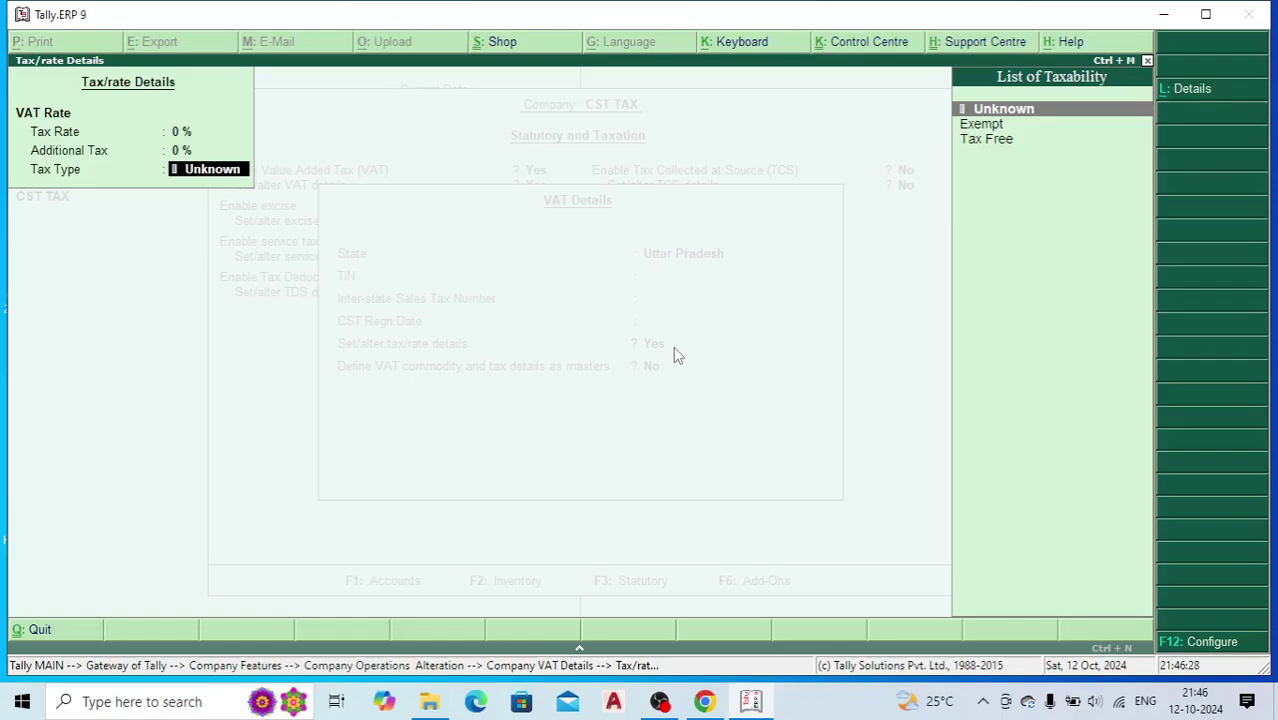
{"action": "key", "text": "Escape"}
{"action": "key", "text": "y"}
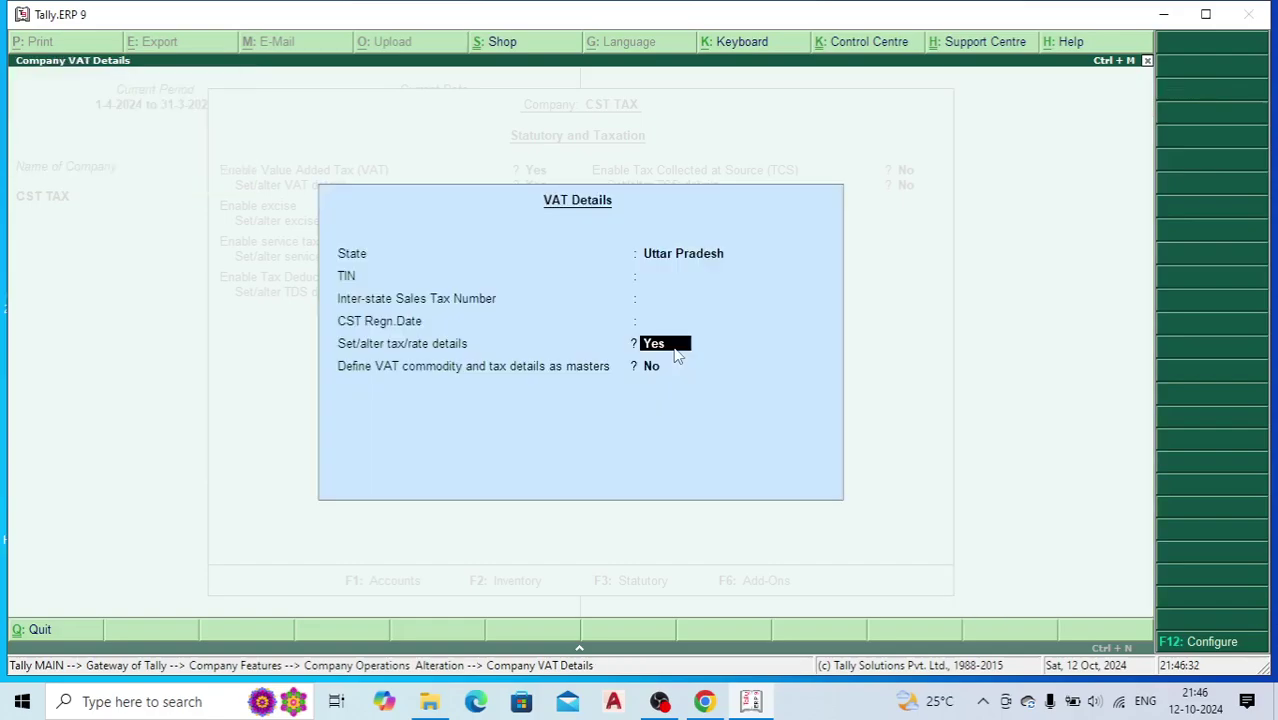
{"action": "key", "text": "n"}
- Accept the VAT details with both remaining options at No and save the company's statutory features
{"action": "key", "text": "Return"}
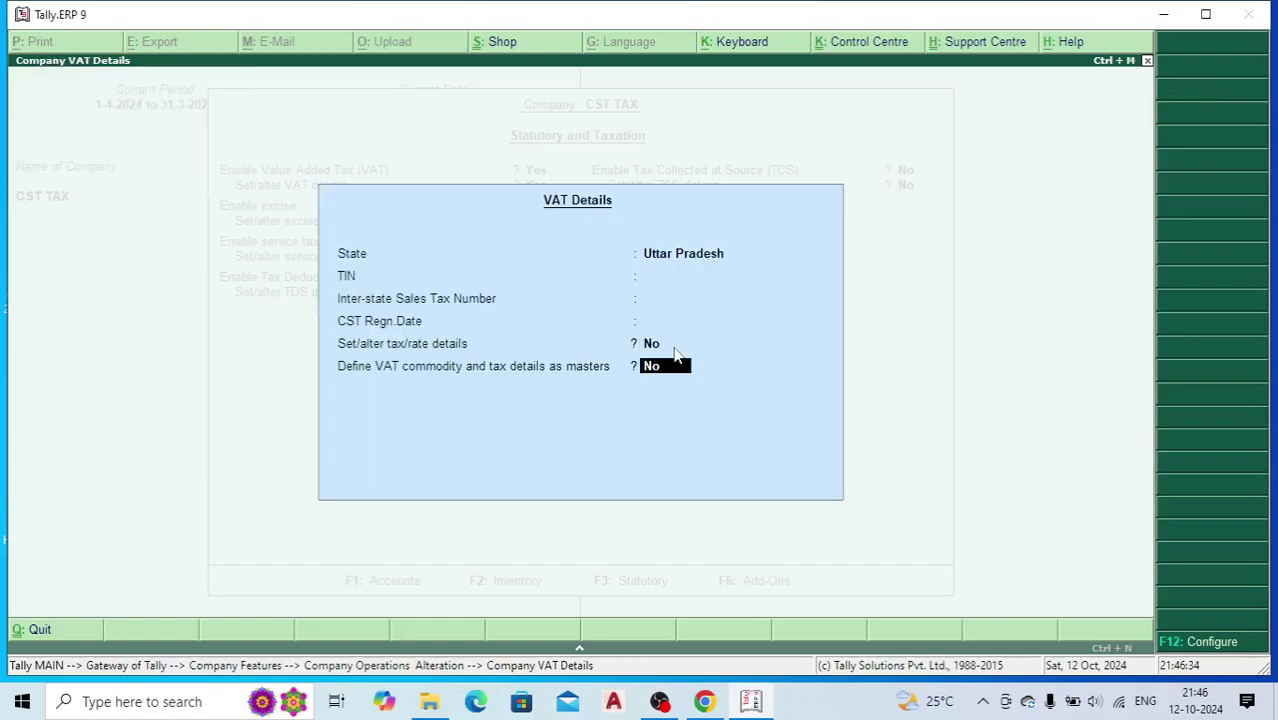
{"action": "key", "text": "Return"}
{"action": "key", "text": "ctrl+a"}
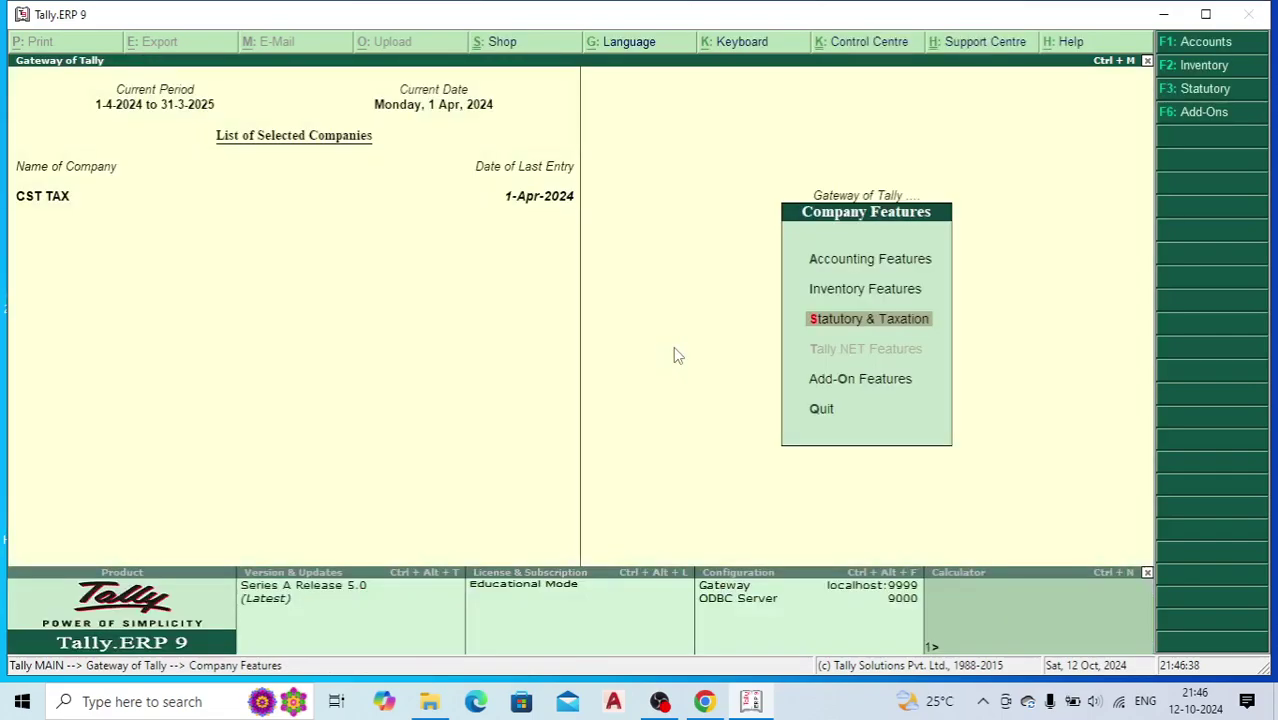
{"action": "key", "text": "Escape"}
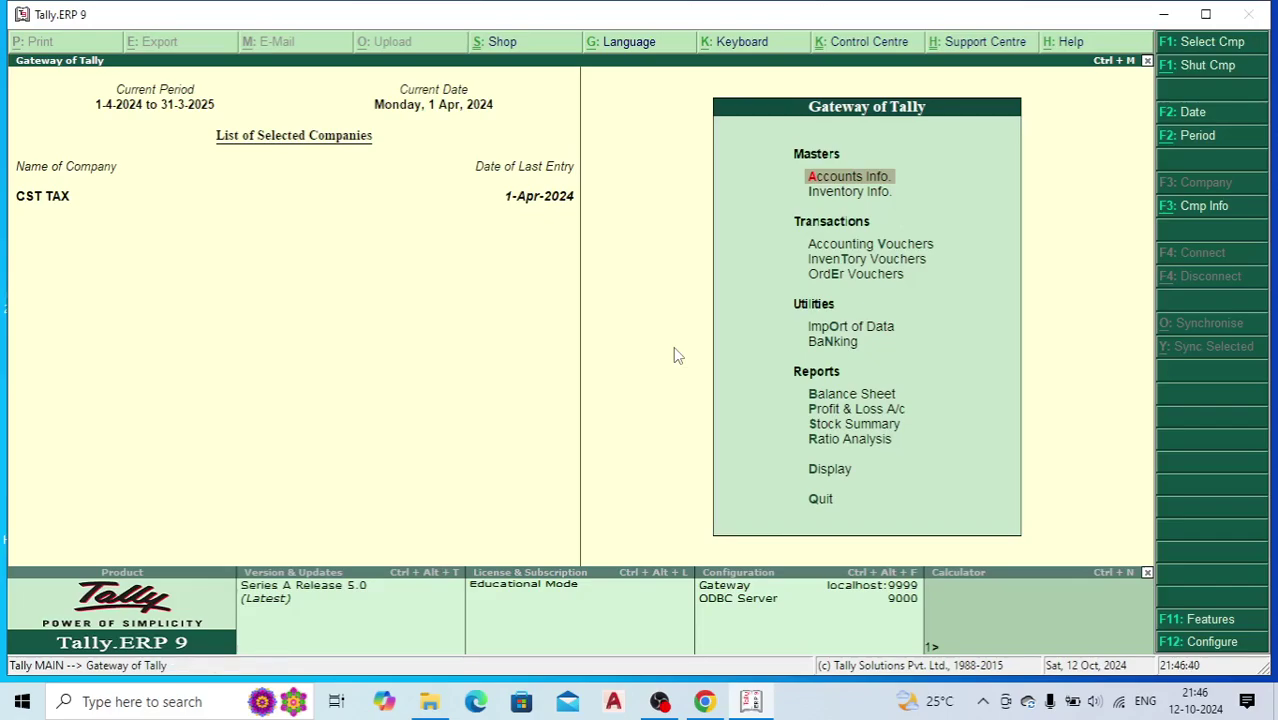
- Start a new single ledger and name it Purchase Vat 4%
{"action": "key", "text": "Return"}
{"action": "key", "text": "Down"}
{"action": "key", "text": "Return"}
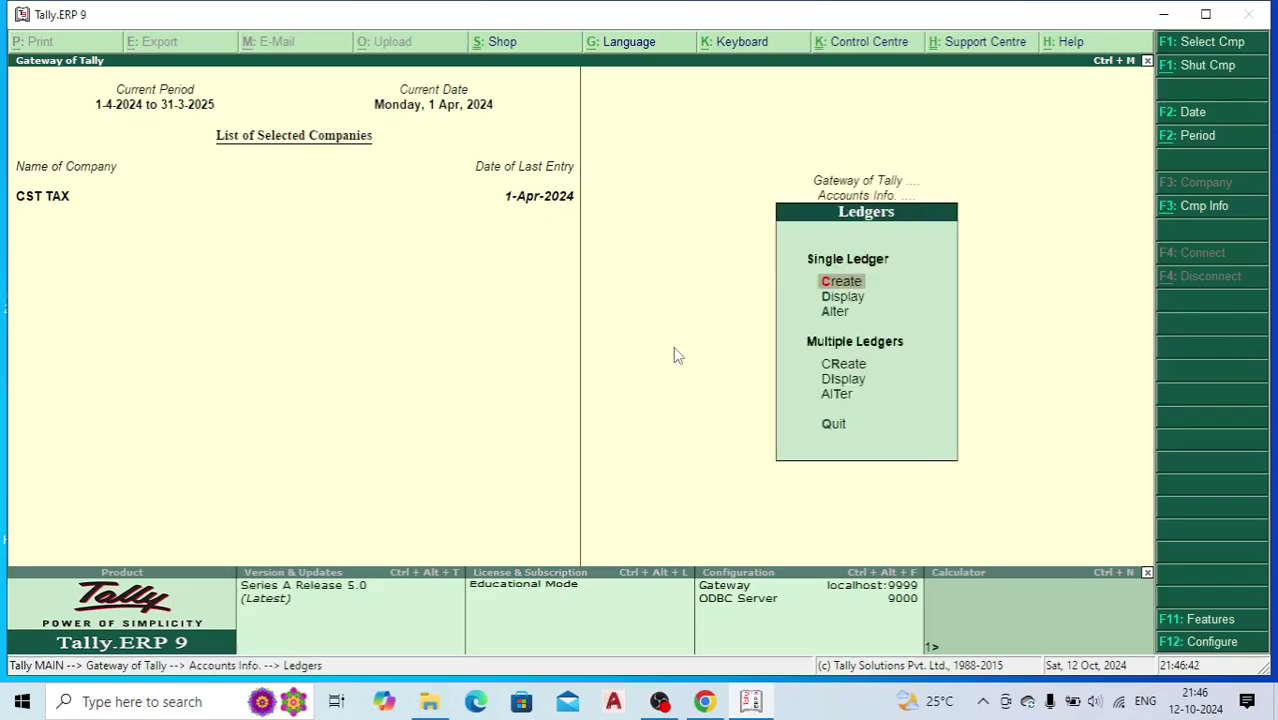
{"action": "key", "text": "Return"}
{"action": "type", "text": "Purchas"}
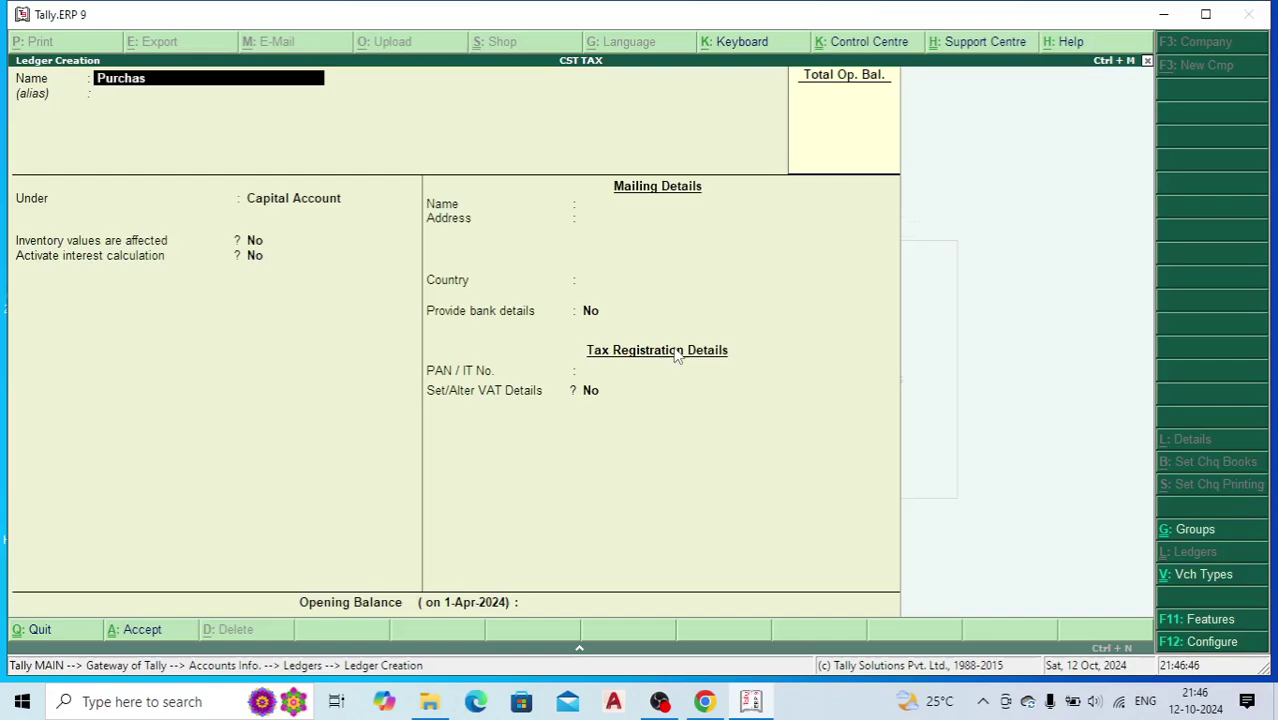
{"action": "type", "text": "e Vat"}
{"action": "type", "text": " 12"}
{"action": "key", "text": "BackSpace"}
{"action": "key", "text": "BackSpace"}
{"action": "type", "text": "4"}
{"action": "type", "text": "%"}
{"action": "key", "text": "Return"}
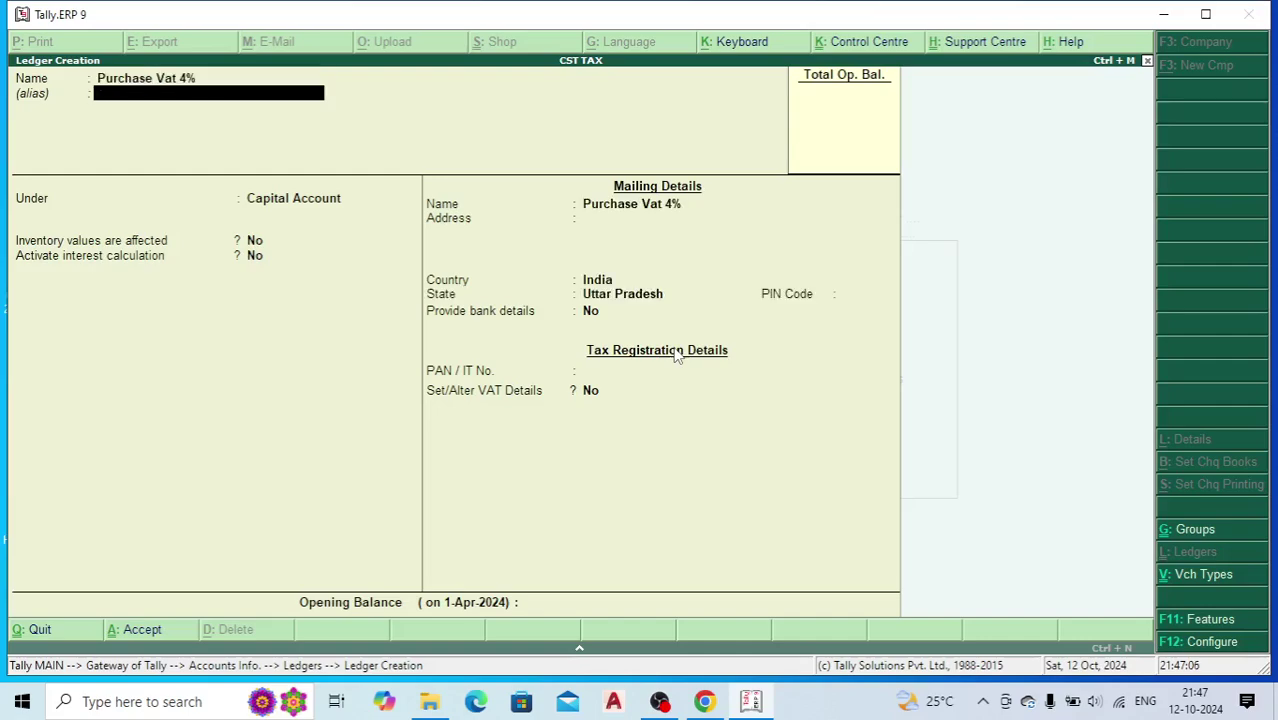
- Place the Purchase Vat 4% ledger under Purchase Accounts, keeping inventory values affected and VAT/CST applicable
{"action": "key", "text": "Return"}
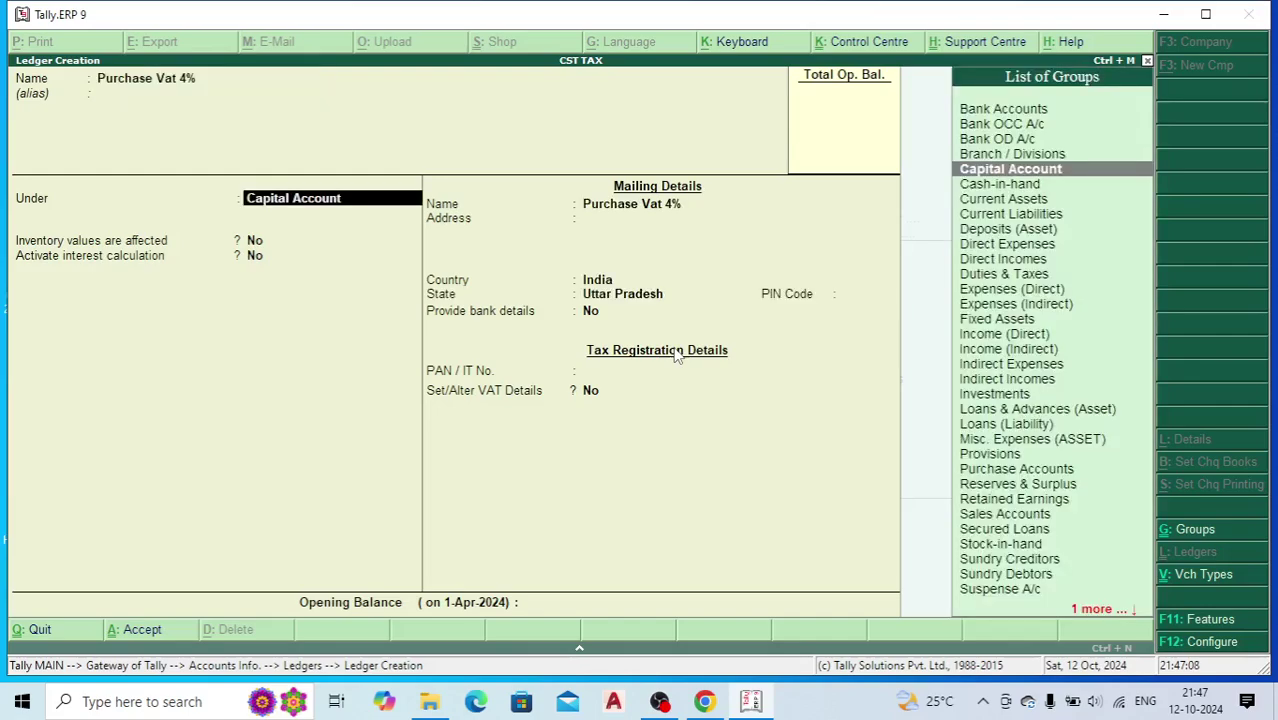
{"action": "type", "text": "P"}
{"action": "key", "text": "Down"}
{"action": "key", "text": "Return"}
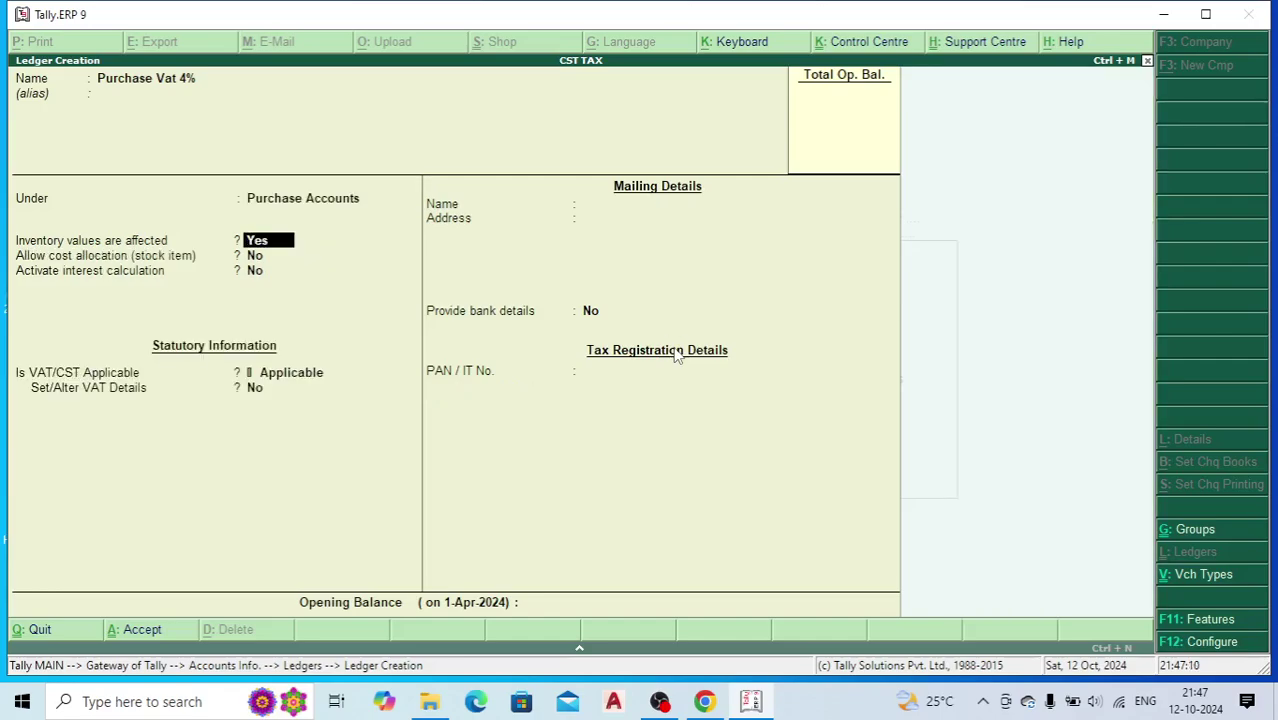
{"action": "key", "text": "Return"}
{"action": "key", "text": "Return"}
{"action": "key", "text": "Return"}
{"action": "key", "text": "Return"}
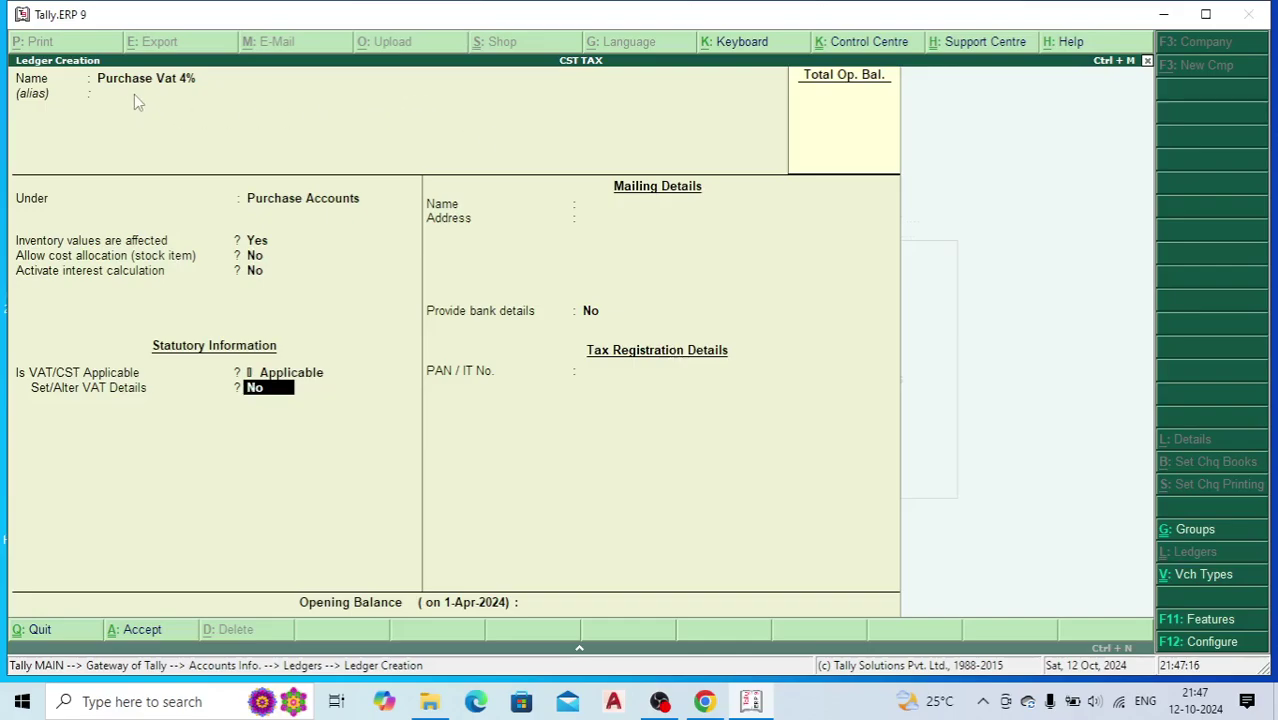
- Set the purchase ledger's VAT details to Purchase Taxable at a 4% tax rate and save the ledger
{"action": "type", "text": "y"}
{"action": "key", "text": "Return"}
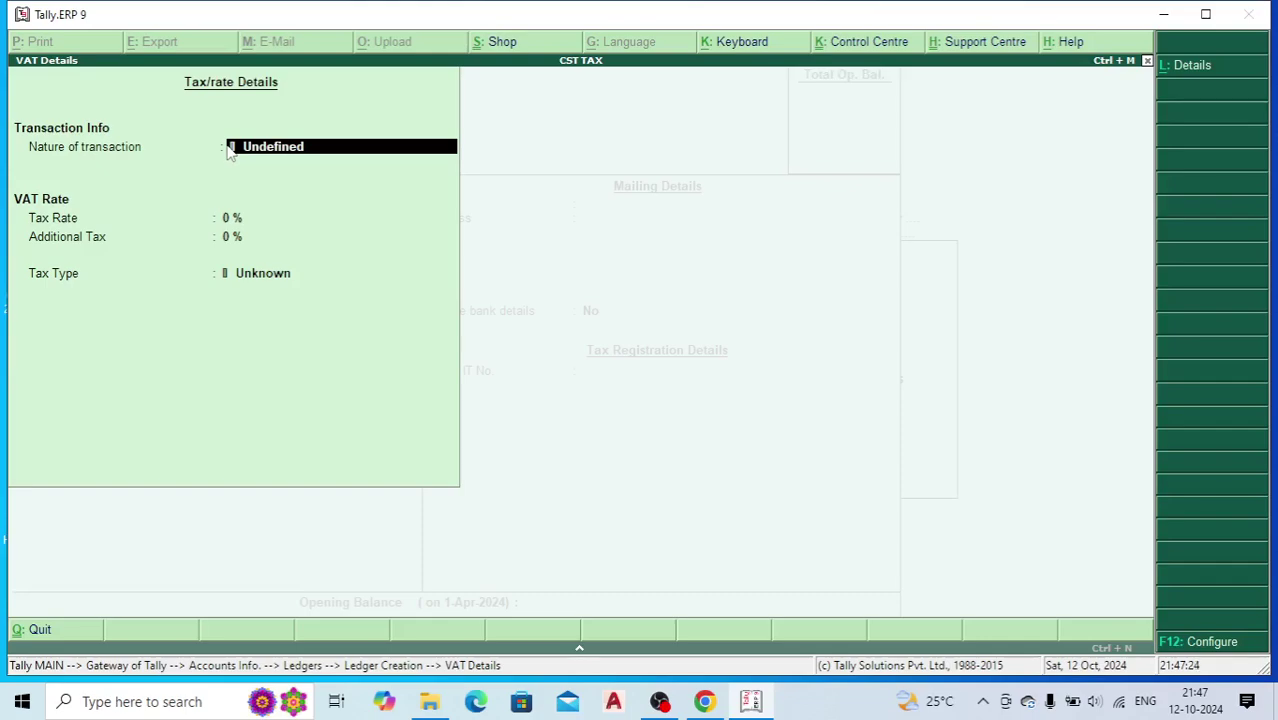
{"action": "left_click", "coordinate": [230, 148]}
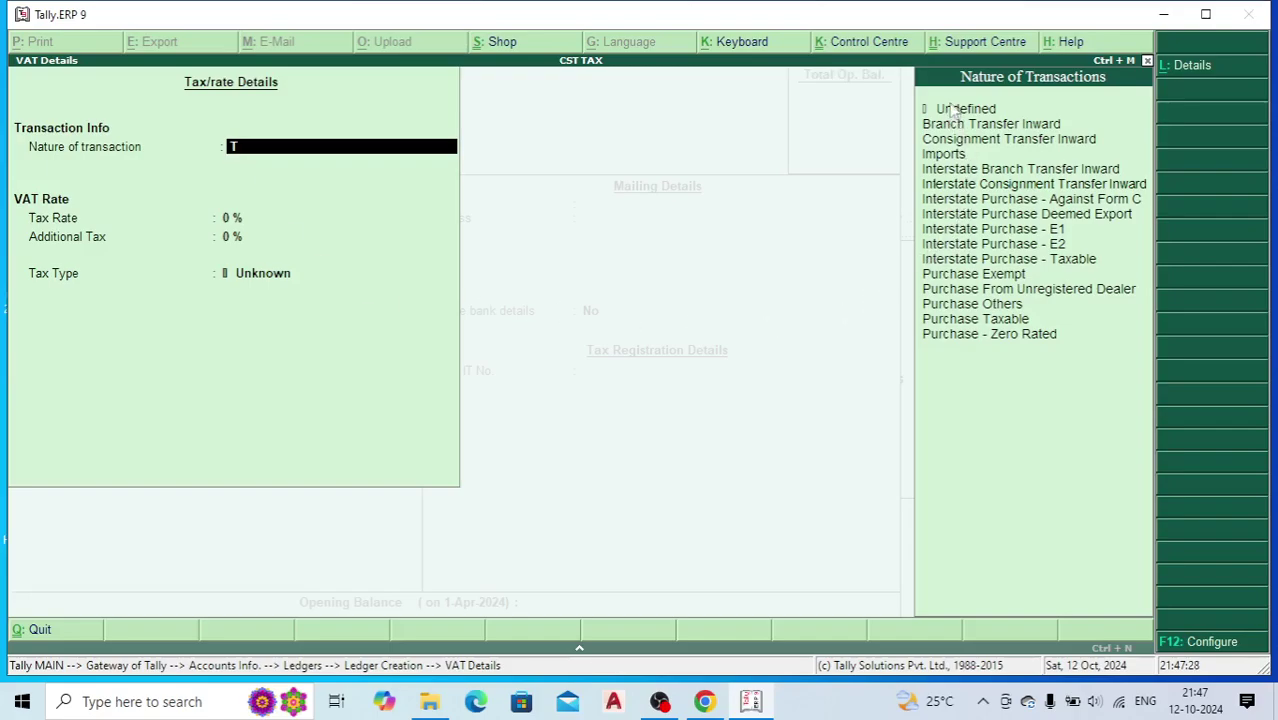
{"action": "left_click", "coordinate": [957, 322]}
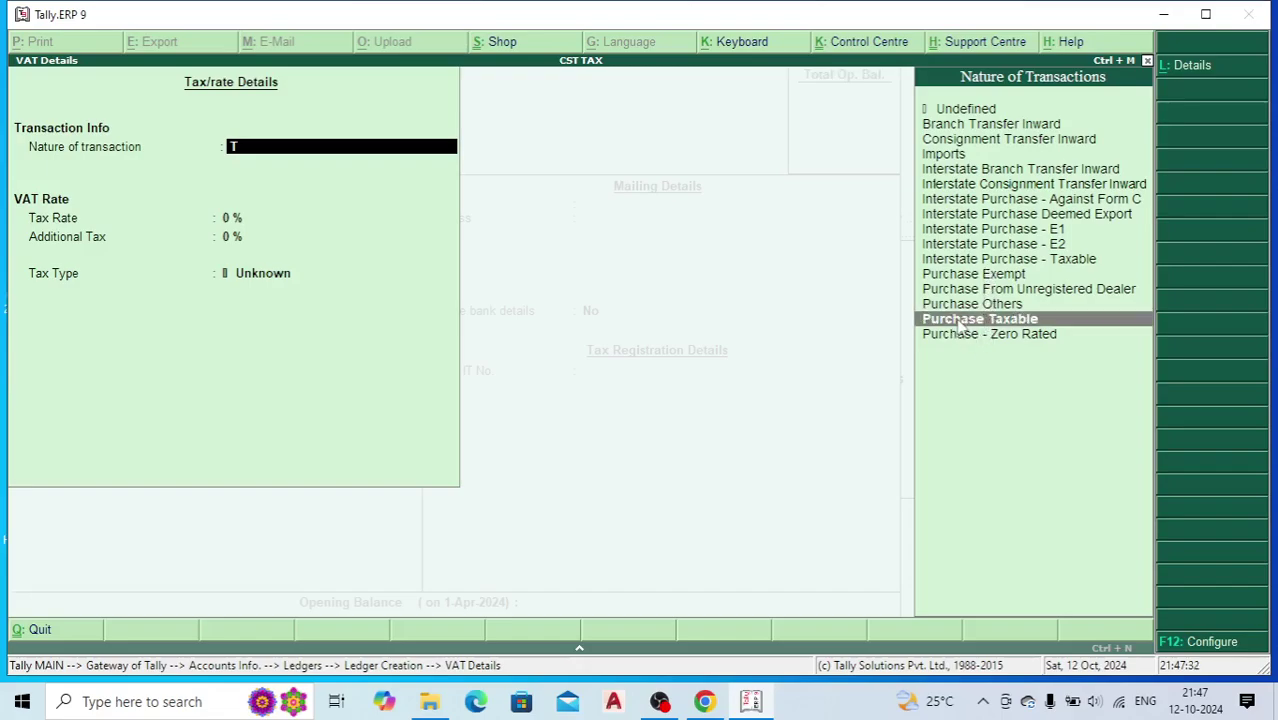
{"action": "left_click", "coordinate": [957, 322]}
{"action": "type", "text": "4"}
{"action": "key", "text": "Return"}
{"action": "key", "text": "Return"}
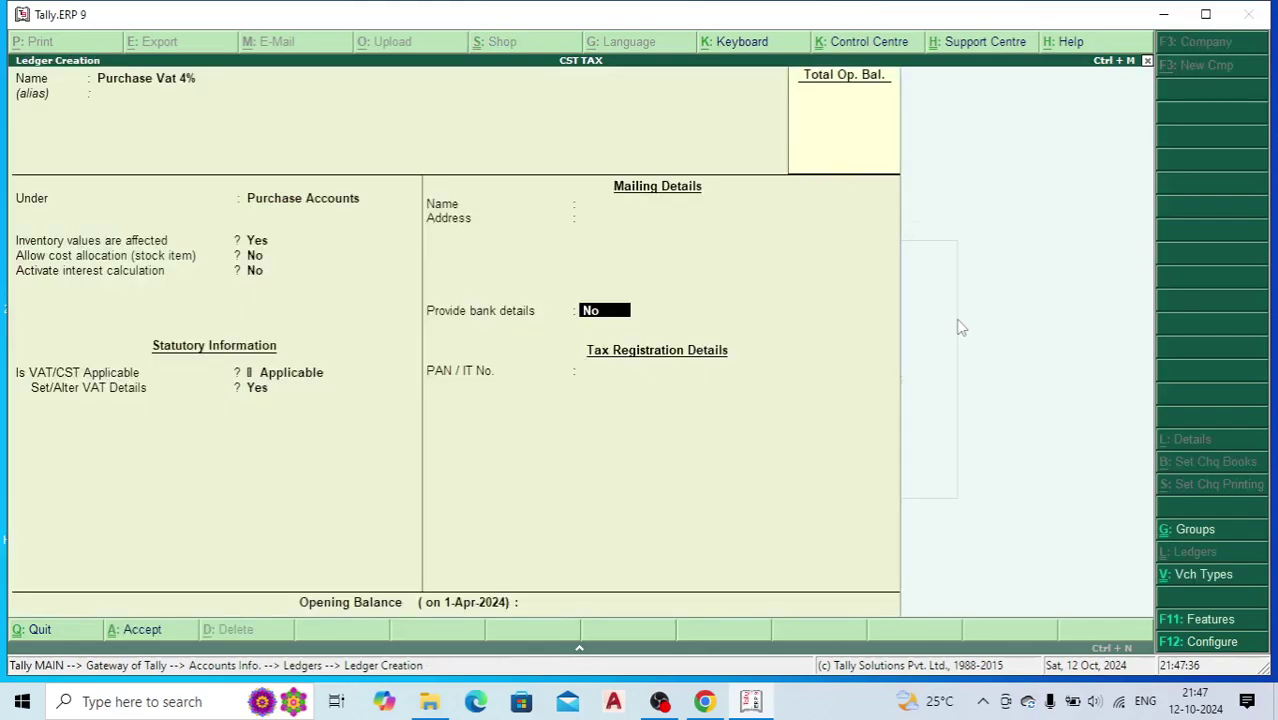
{"action": "key", "text": "Return"}
{"action": "key", "text": "y"}
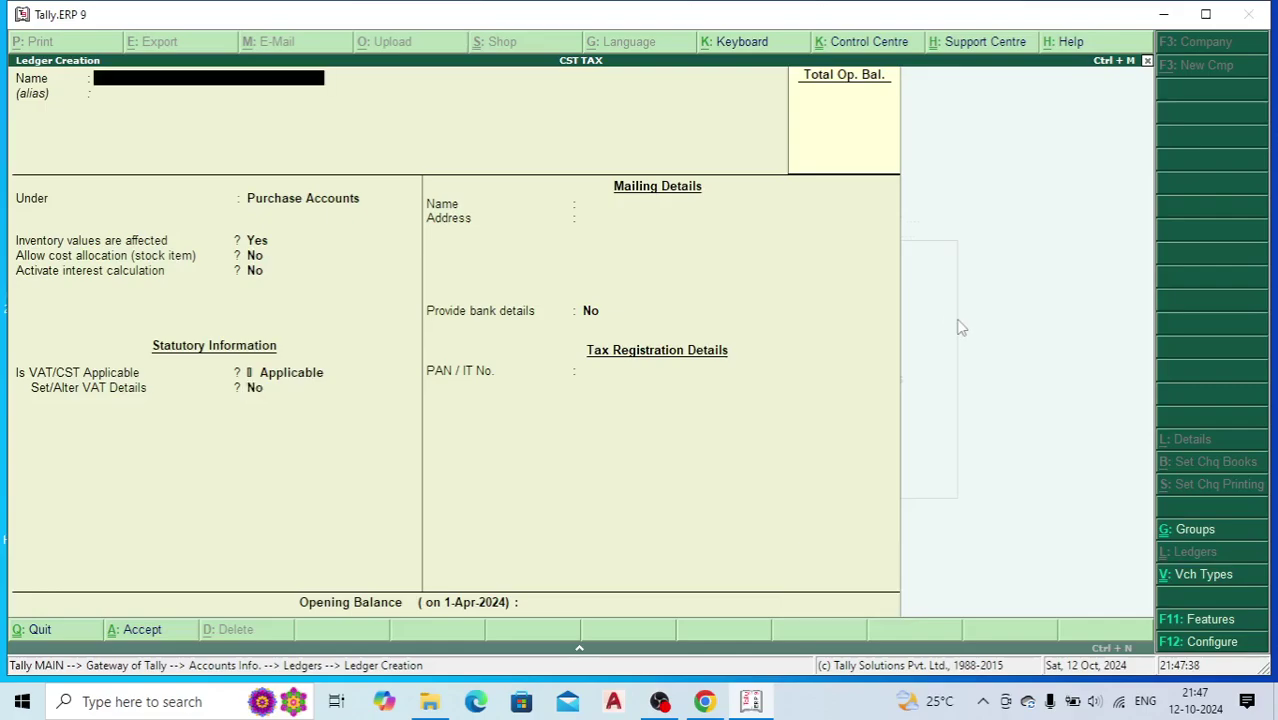
- Start a ledger named Sales 12.5% under Sales Accounts, keeping inventory values affected and VAT/CST applicable
{"action": "type", "text": "Sales"}
{"action": "type", "text": "12.5%"}
{"action": "key", "text": "Return"}
{"action": "key", "text": "Return"}
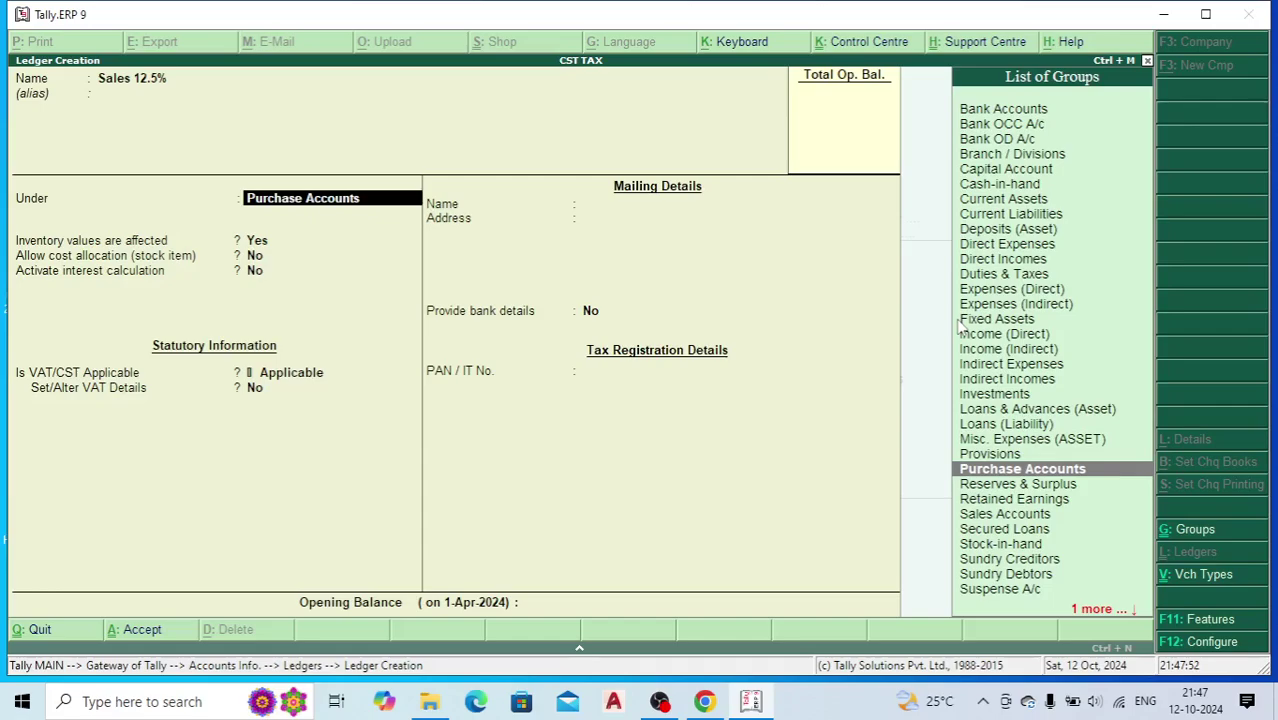
{"action": "type", "text": "S"}
{"action": "key", "text": "Down"}
{"action": "key", "text": "Up"}
{"action": "key", "text": "Return"}
{"action": "key", "text": "Return"}
{"action": "key", "text": "Return"}
{"action": "key", "text": "Return"}
- Enable the sales ledger's VAT details and choose Sales Taxable as the nature of transaction
{"action": "type", "text": "y"}
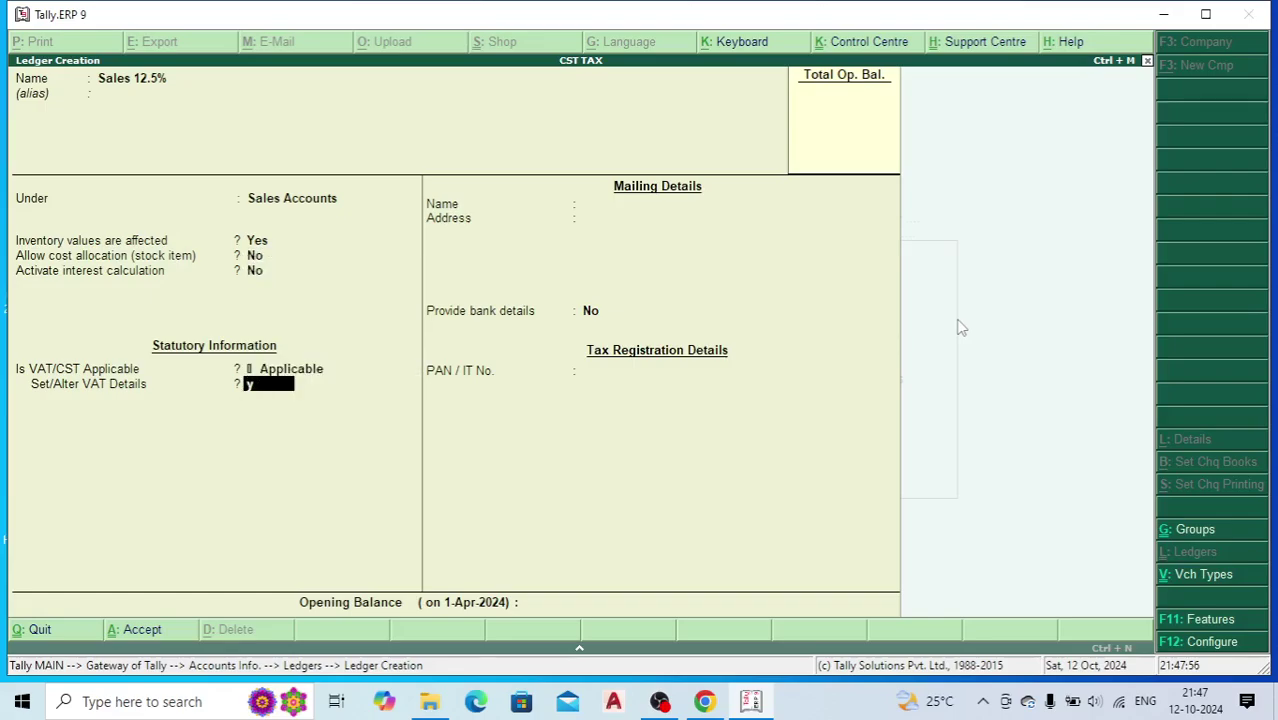
{"action": "key", "text": "Return"}
{"action": "type", "text": "T"}
{"action": "key", "text": "Down"}
{"action": "key", "text": "Down"}
{"action": "key", "text": "Down"}
{"action": "key", "text": "Down"}
{"action": "key", "text": "Down"}
{"action": "key", "text": "Down"}
{"action": "key", "text": "Down"}
{"action": "key", "text": "Down"}
{"action": "key", "text": "Down"}
{"action": "key", "text": "Down"}
{"action": "key", "text": "Down"}
{"action": "key", "text": "Down"}
{"action": "key", "text": "Down"}
{"action": "key", "text": "Down"}
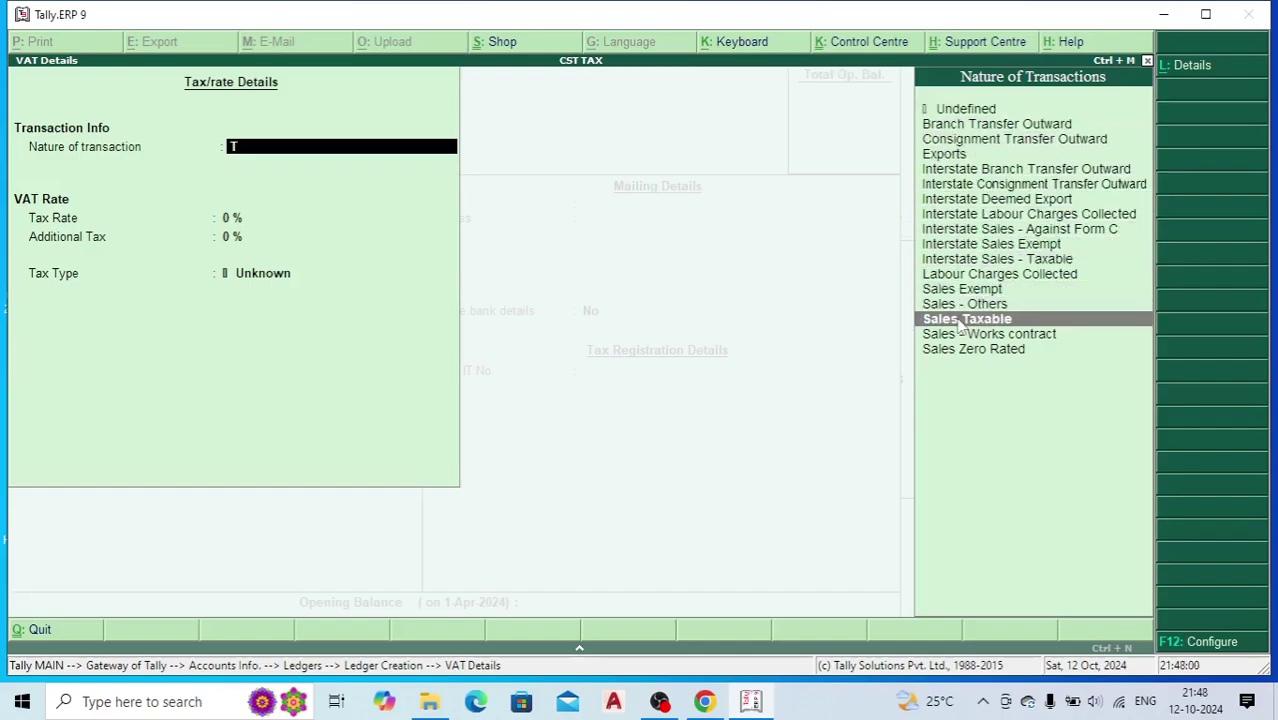
{"action": "key", "text": "Return"}
- Set the sales ledger's VAT rate to 12.5% and save the ledger
{"action": "type", "text": "12.5"}
{"action": "key", "text": "Return"}
{"action": "key", "text": "Return"}
{"action": "key", "text": "Return"}
{"action": "key", "text": "Return"}
{"action": "key", "text": "Return"}
- Start a ledger named Input Vat 4% and place it under the Duties & Taxes group
{"action": "type", "text": "Input"}
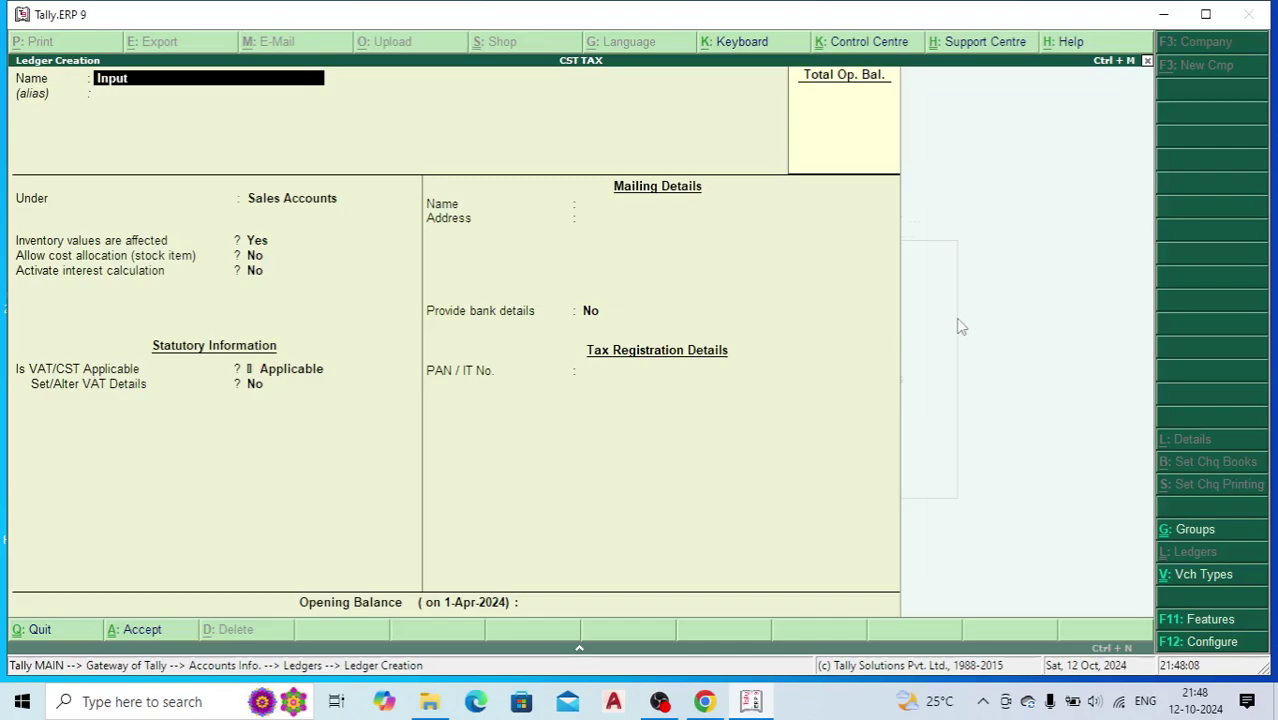
{"action": "type", "text": " Vat 4%"}
{"action": "key", "text": "Return"}
{"action": "key", "text": "Return"}
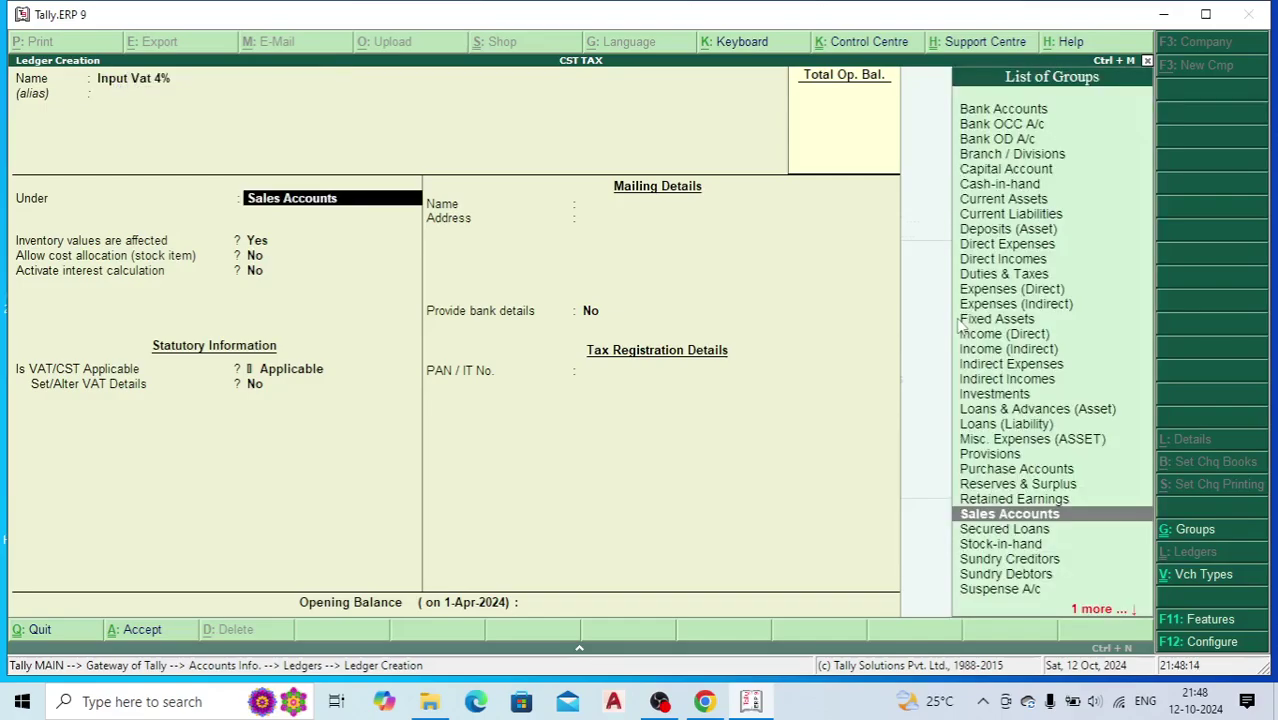
{"action": "type", "text": "D"}
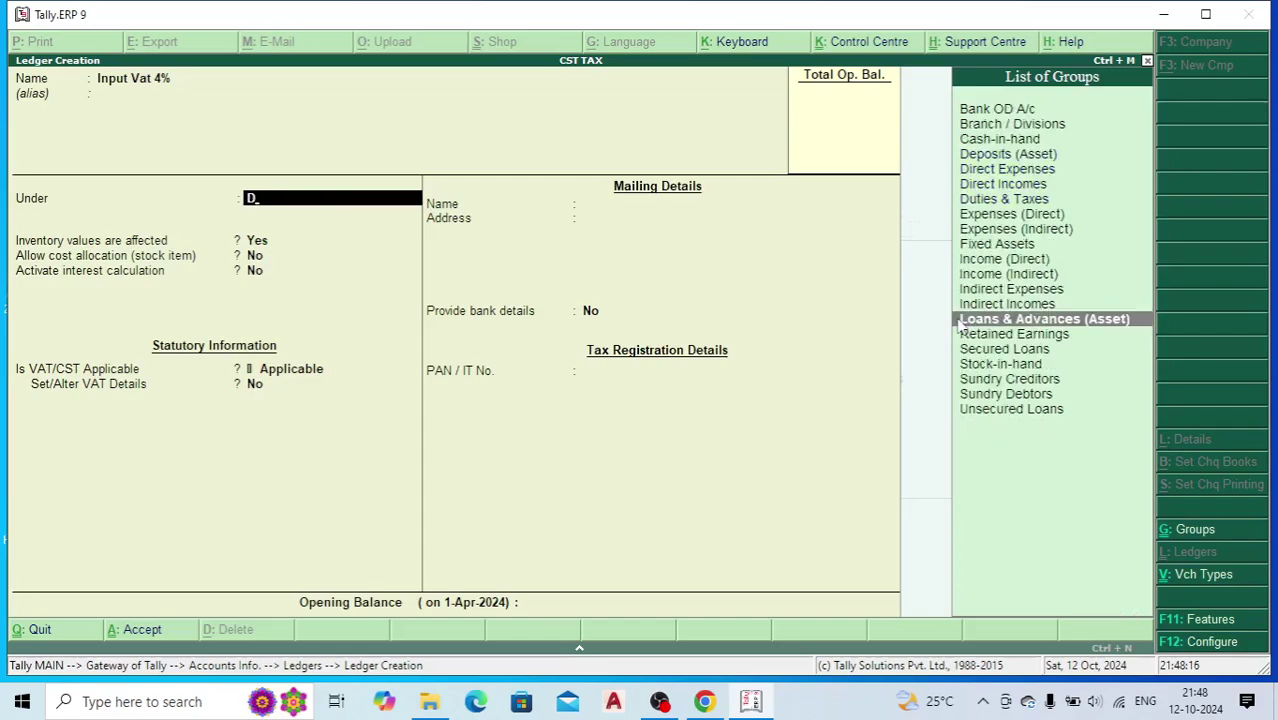
{"action": "key", "text": "Down"}
{"action": "key", "text": "Down"}
{"action": "key", "text": "Up"}
{"action": "key", "text": "Up"}
{"action": "key", "text": "Up"}
{"action": "key", "text": "Up"}
{"action": "key", "text": "Up"}
{"action": "key", "text": "Up"}
{"action": "key", "text": "Up"}
{"action": "key", "text": "Up"}
{"action": "key", "text": "Up"}
{"action": "key", "text": "Up"}
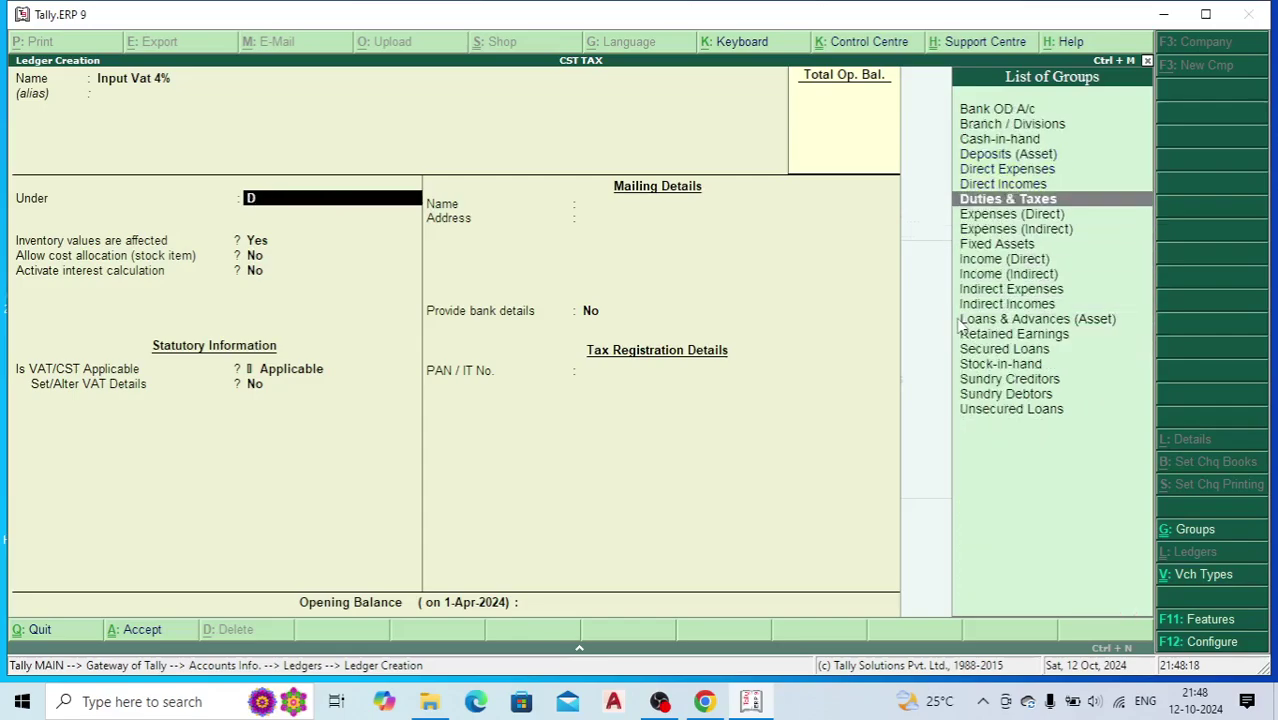
{"action": "key", "text": "Return"}
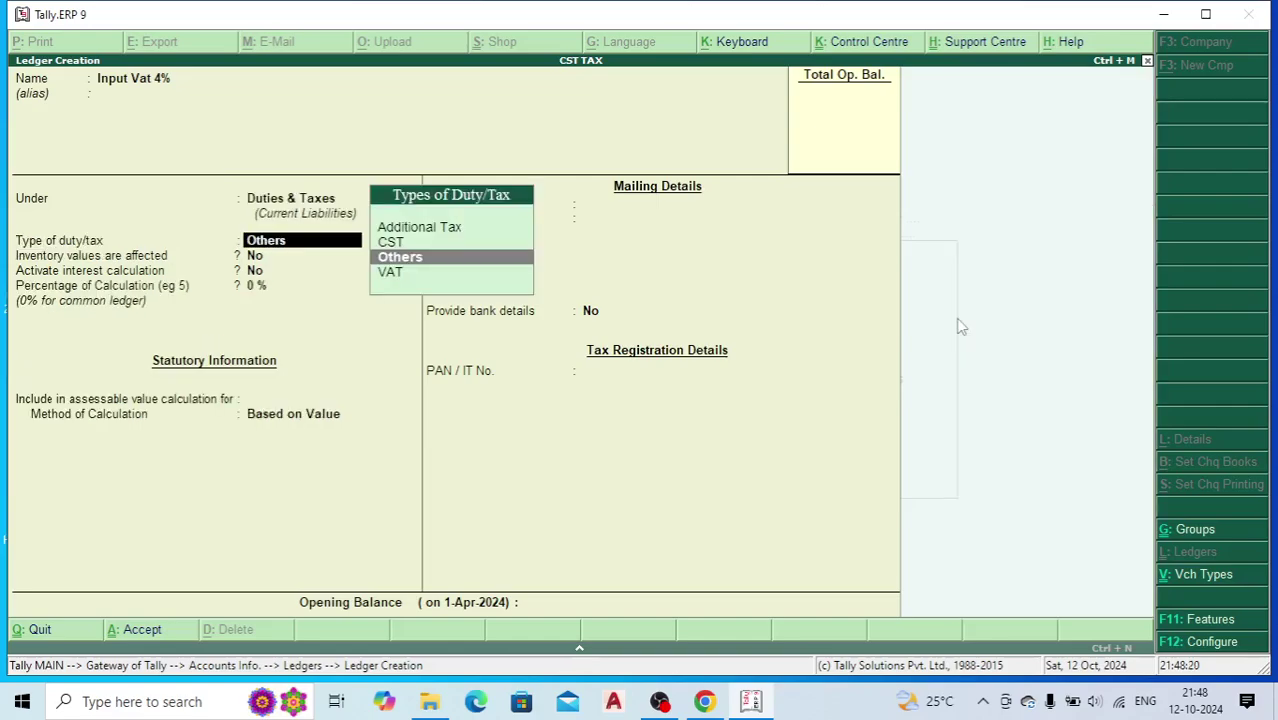
- Set the Input Vat 4% ledger's type of duty/tax to VAT, keeping purchase tax use and inventory effect at No
{"action": "key", "text": "Down"}
{"action": "key", "text": "Return"}
{"action": "key", "text": "Return"}
{"action": "key", "text": "Return"}
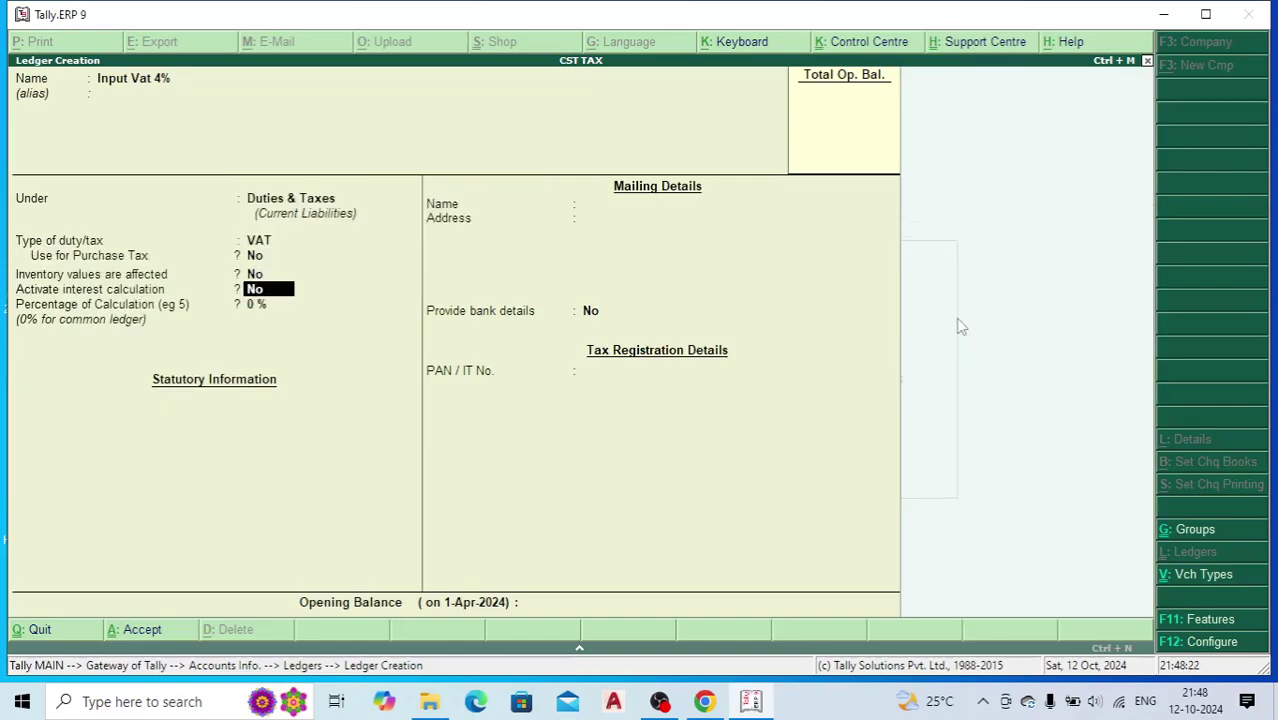
- Set the Input Vat ledger's percentage of calculation to 4%, keep rounding not applicable, and save the ledger
{"action": "key", "text": "Return"}
{"action": "type", "text": "12"}
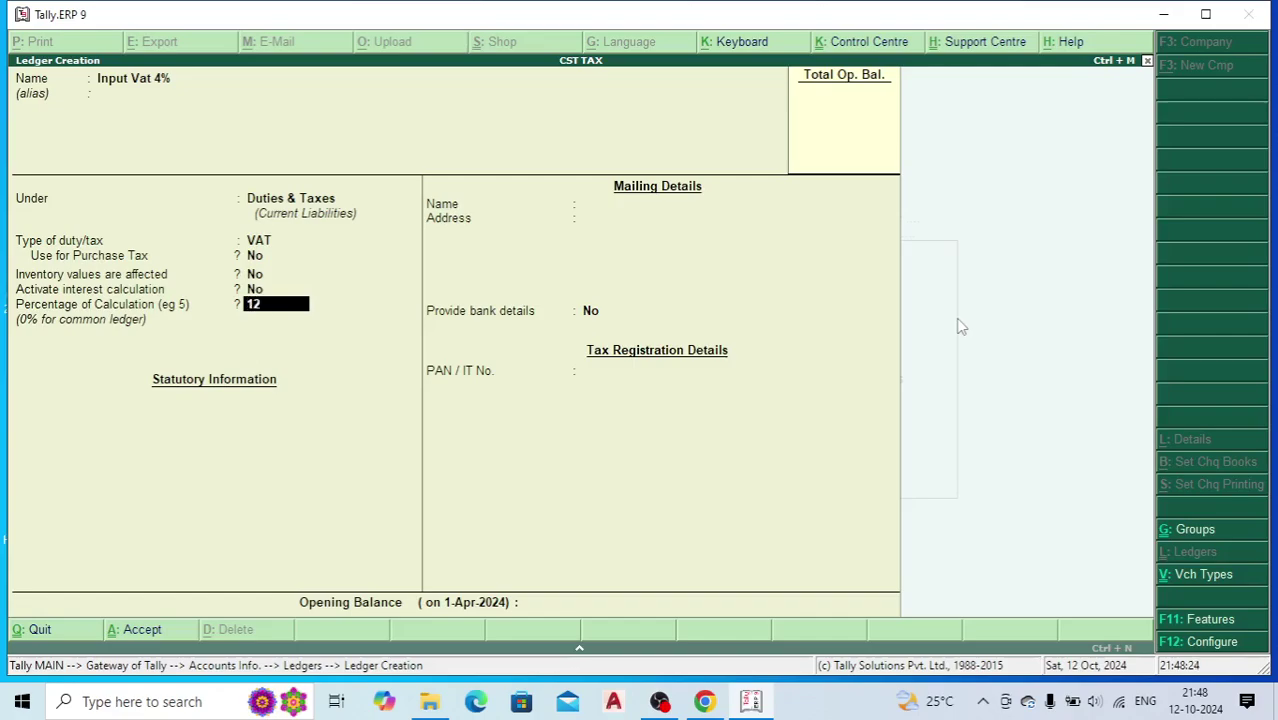
{"action": "key", "text": "BackSpace"}
{"action": "key", "text": "BackSpace"}
{"action": "type", "text": "4%"}
{"action": "key", "text": "Return"}
{"action": "key", "text": "Return"}
{"action": "key", "text": "Return"}
{"action": "key", "text": "Return"}
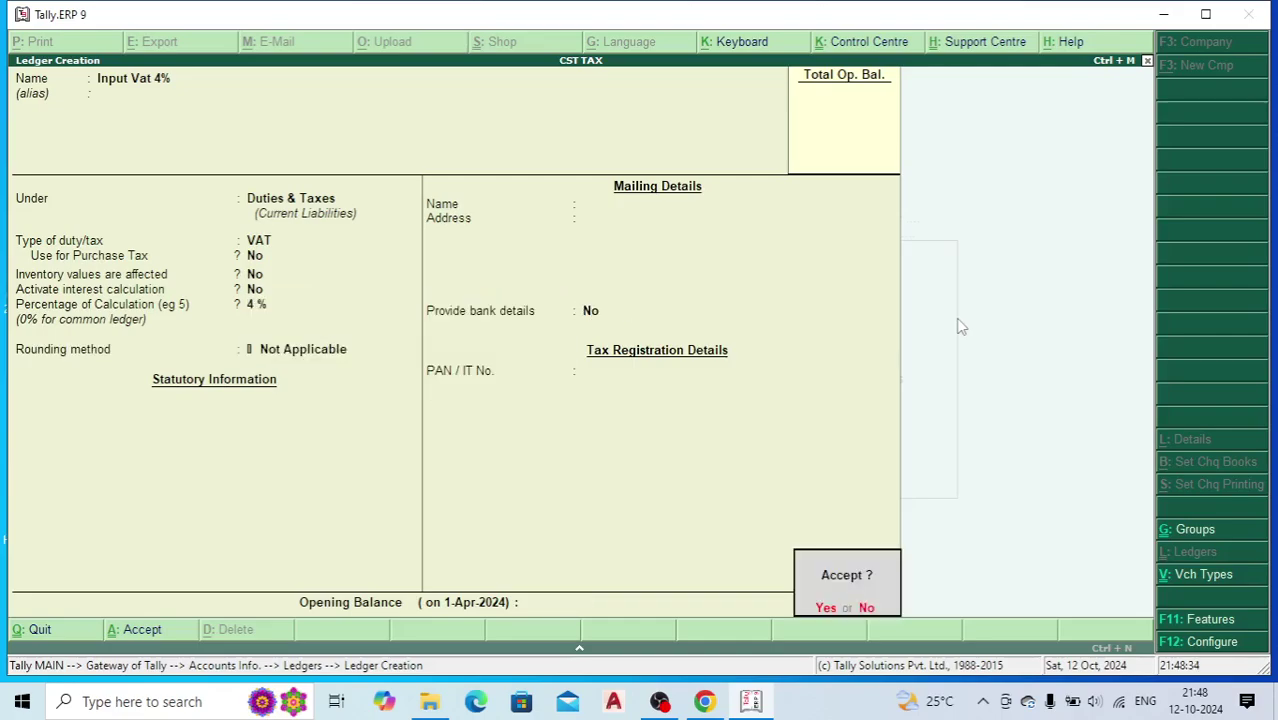
{"action": "key", "text": "Return"}
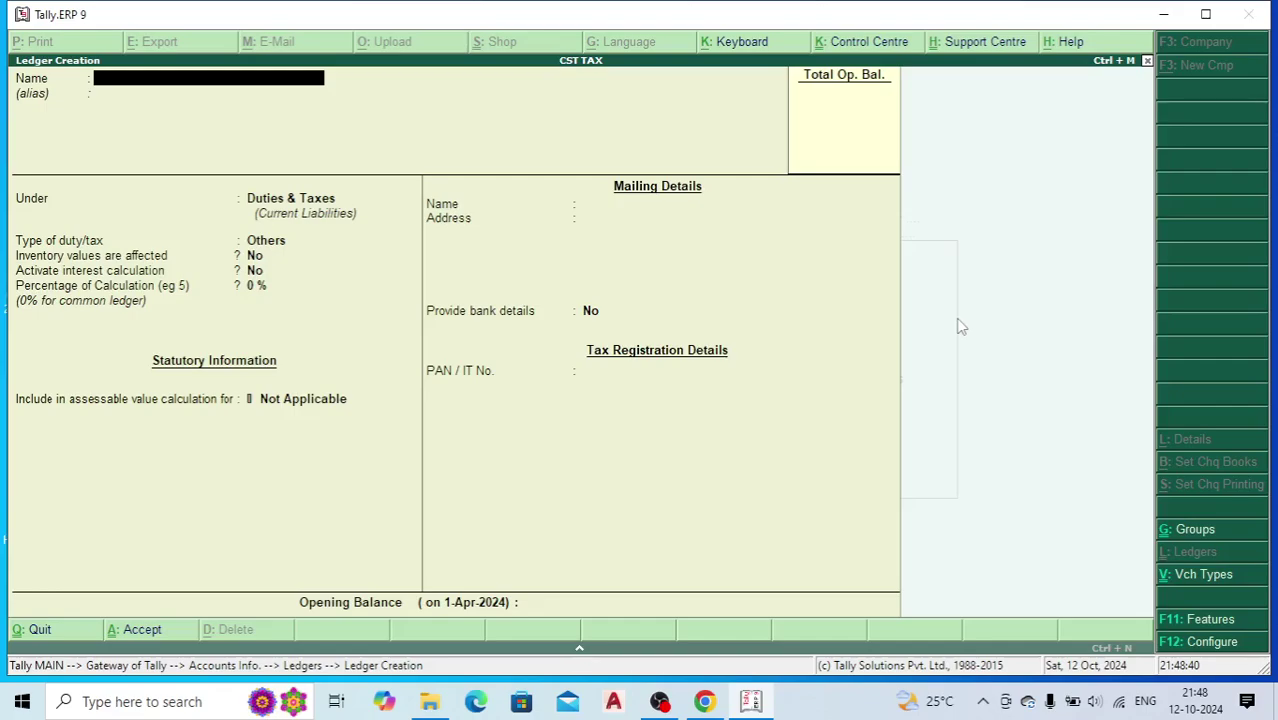
- Start a ledger named Output Vat 12.5% and keep it under the Duties & Taxes group
{"action": "type", "text": "Output Vat 12.5%"}
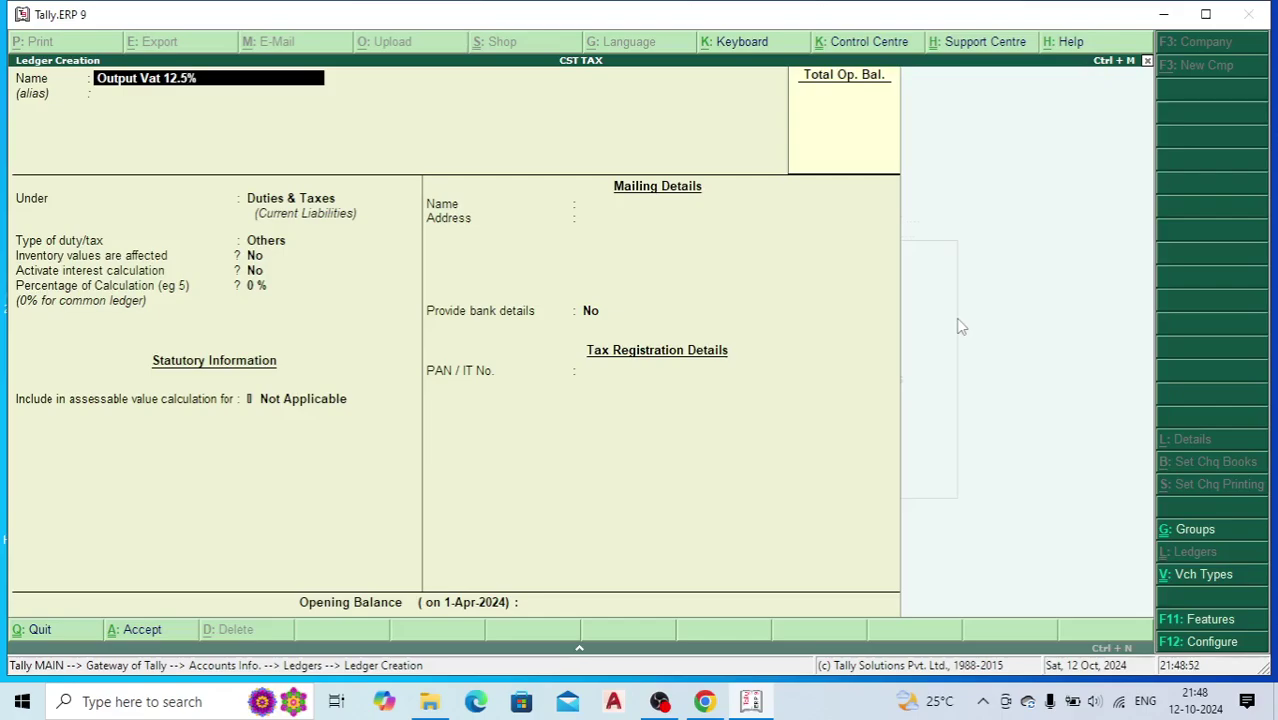
{"action": "key", "text": "Return"}
{"action": "key", "text": "Return"}
{"action": "key", "text": "Return"}
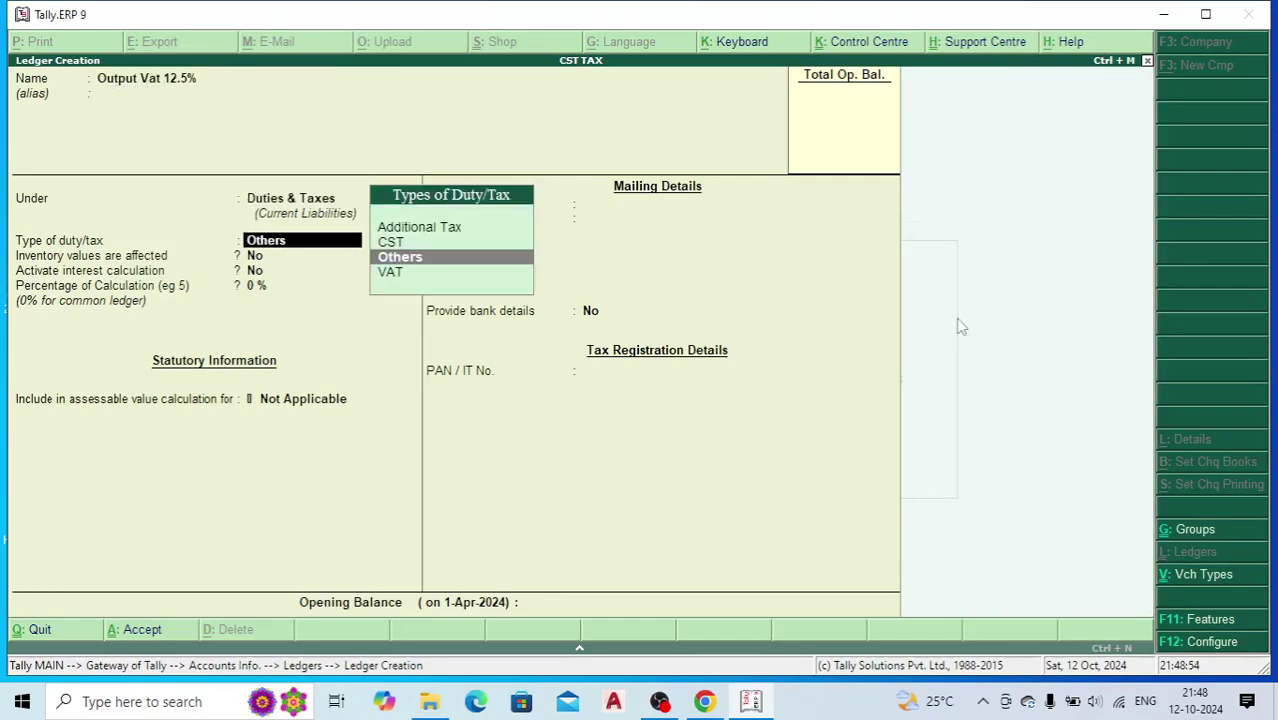
- Set the Output Vat 12.5% ledger's type of duty/tax to VAT, keeping purchase tax use, inventory effect and interest calculation at No
{"action": "key", "text": "Down"}
{"action": "key", "text": "Return"}
{"action": "key", "text": "Return"}
{"action": "key", "text": "Return"}
{"action": "key", "text": "Return"}
- Set the Output Vat ledger's percentage of calculation to 12.5%, keep rounding not applicable, and save the ledger
{"action": "type", "text": "12.5"}
{"action": "key", "text": "Return"}
{"action": "key", "text": "Return"}
{"action": "key", "text": "Return"}
{"action": "key", "text": "Return"}
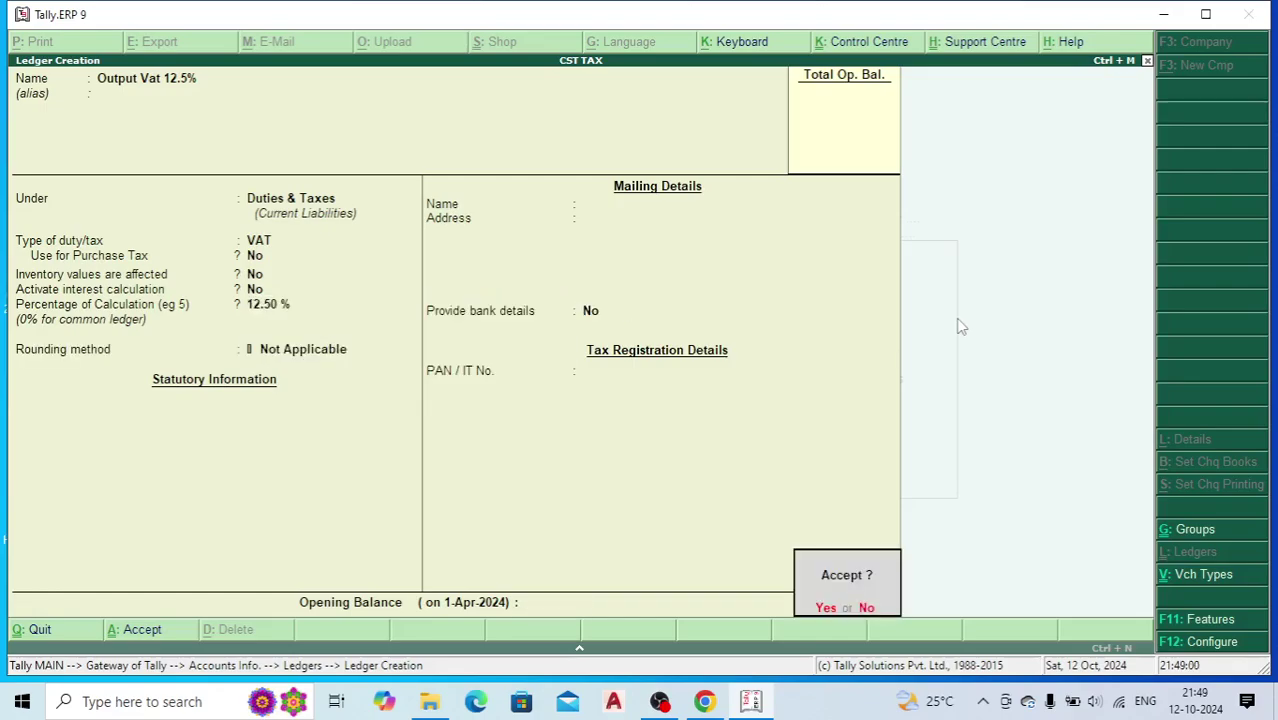
{"action": "key", "text": "Return"}
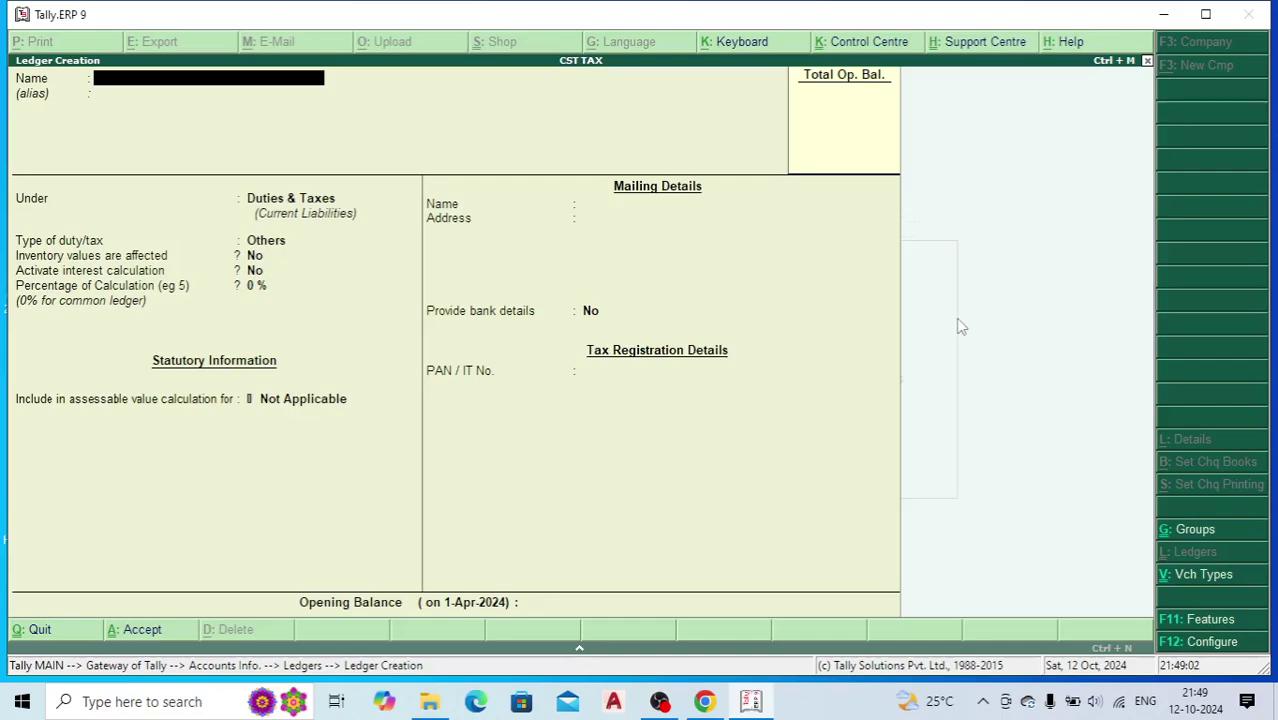
- Review the existing sales, purchase, VAT and cash ledgers one by one, ending at the BANSAL PVT ledger
{"action": "key", "text": "Page_Up"}
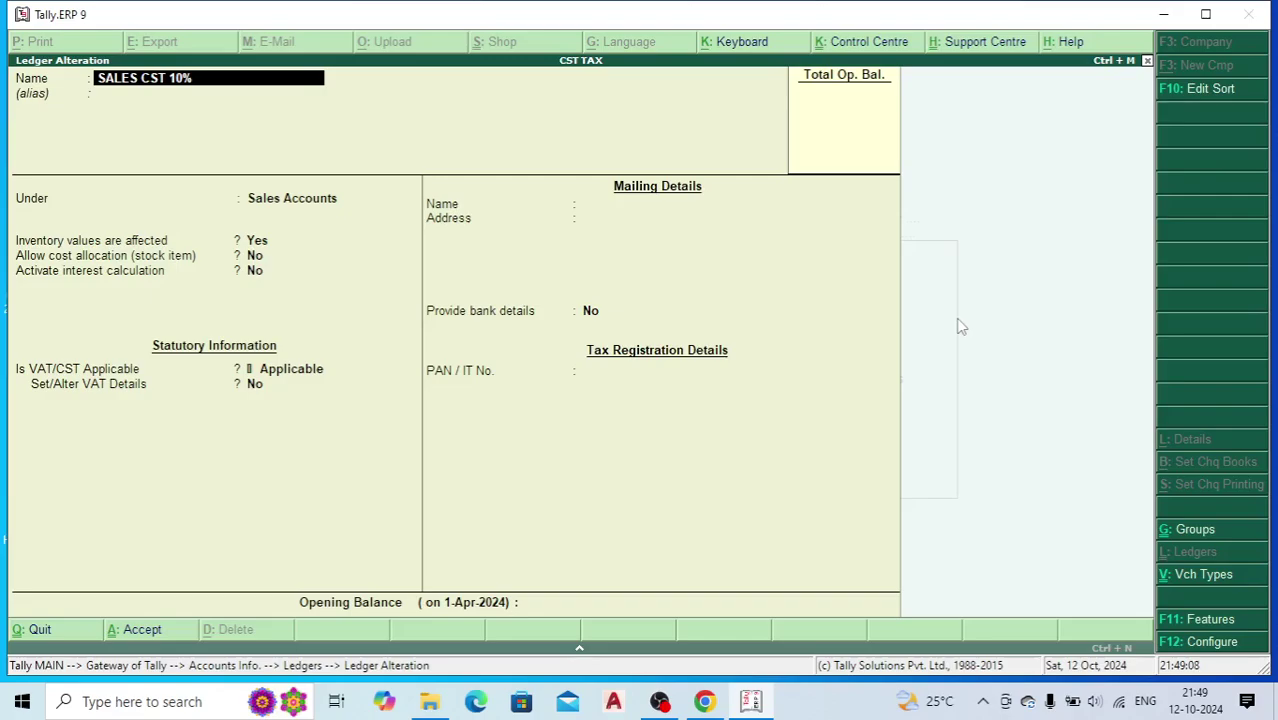
{"action": "key", "text": "Page_Up"}
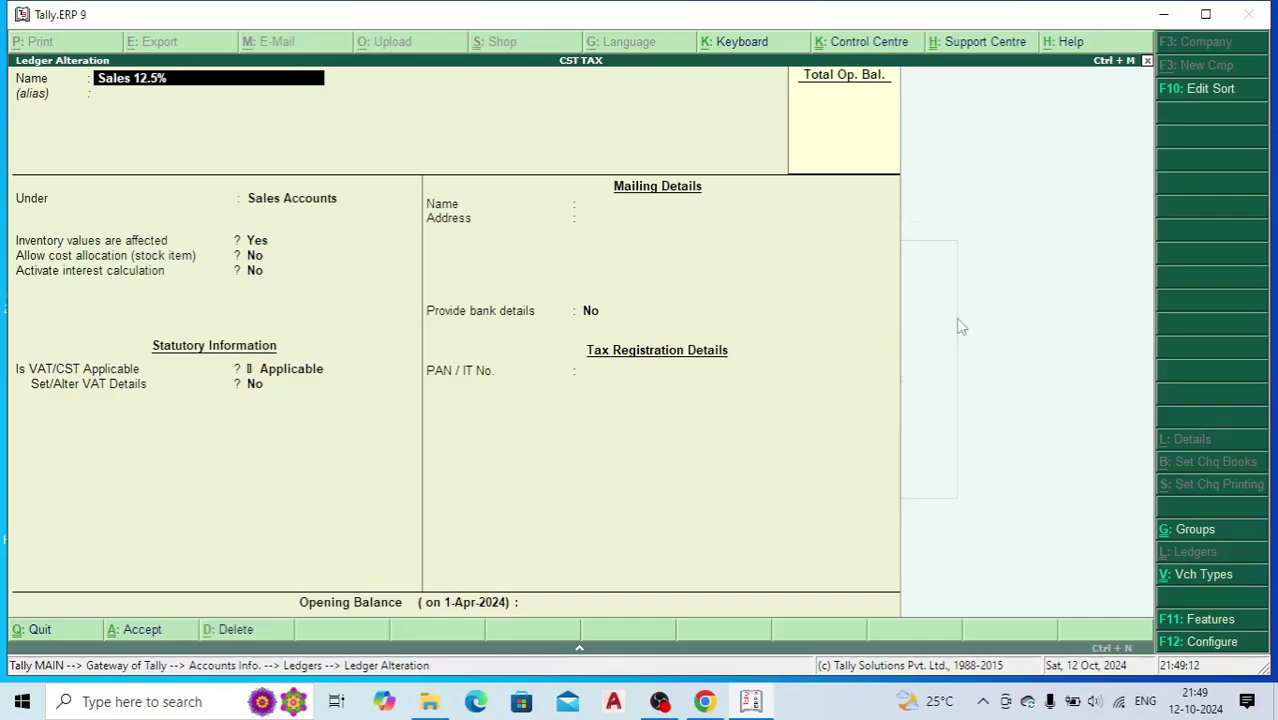
{"action": "key", "text": "Page_Up"}
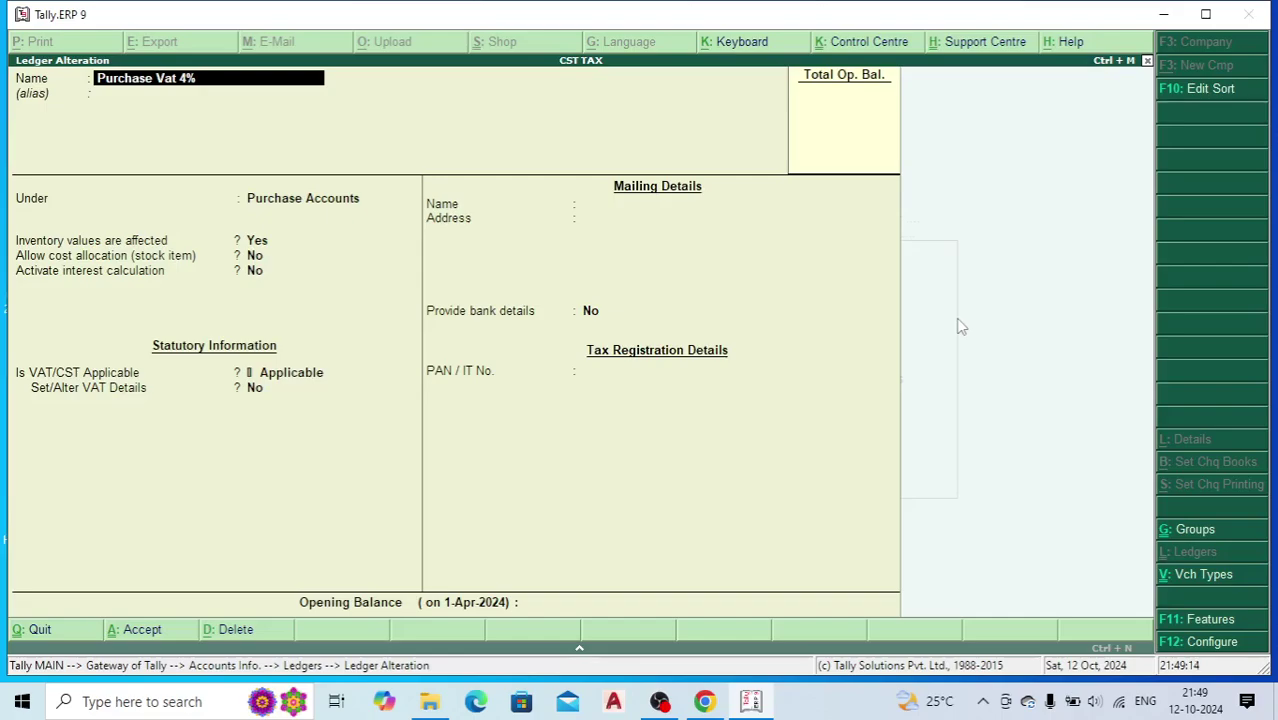
{"action": "key", "text": "Page_Up"}
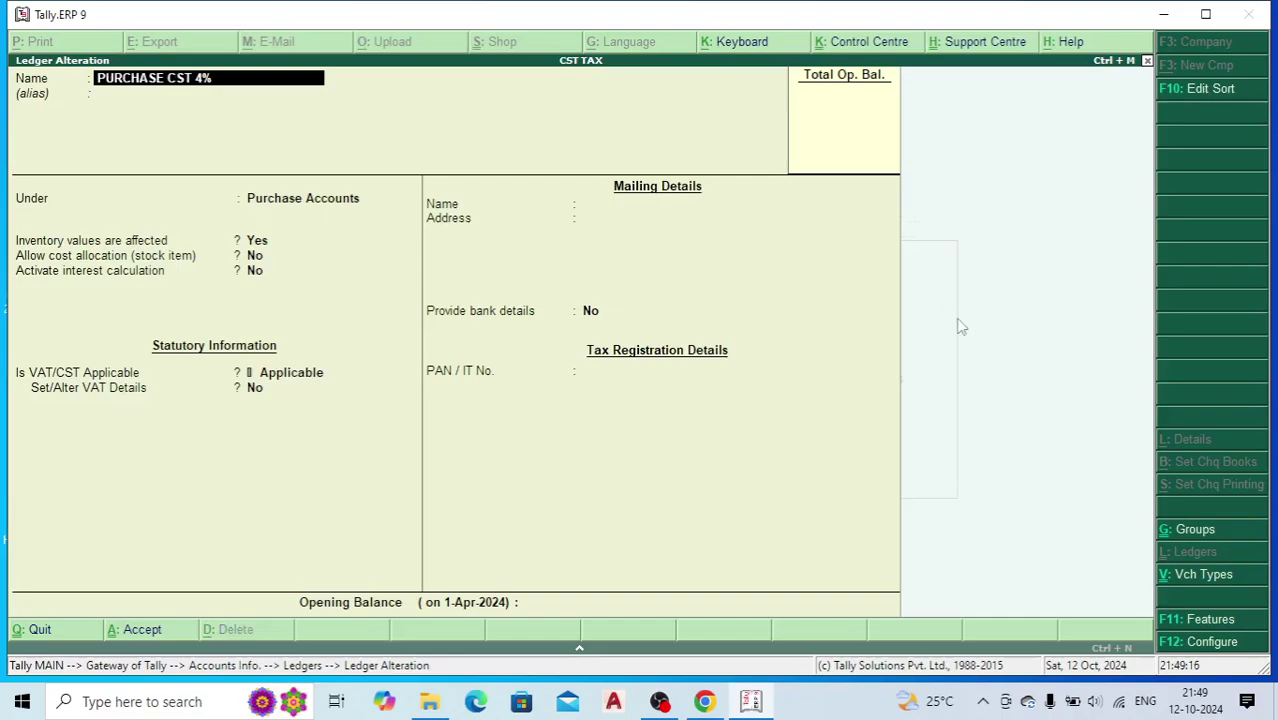
{"action": "key", "text": "Page_Up"}
{"action": "key", "text": "Page_Up"}
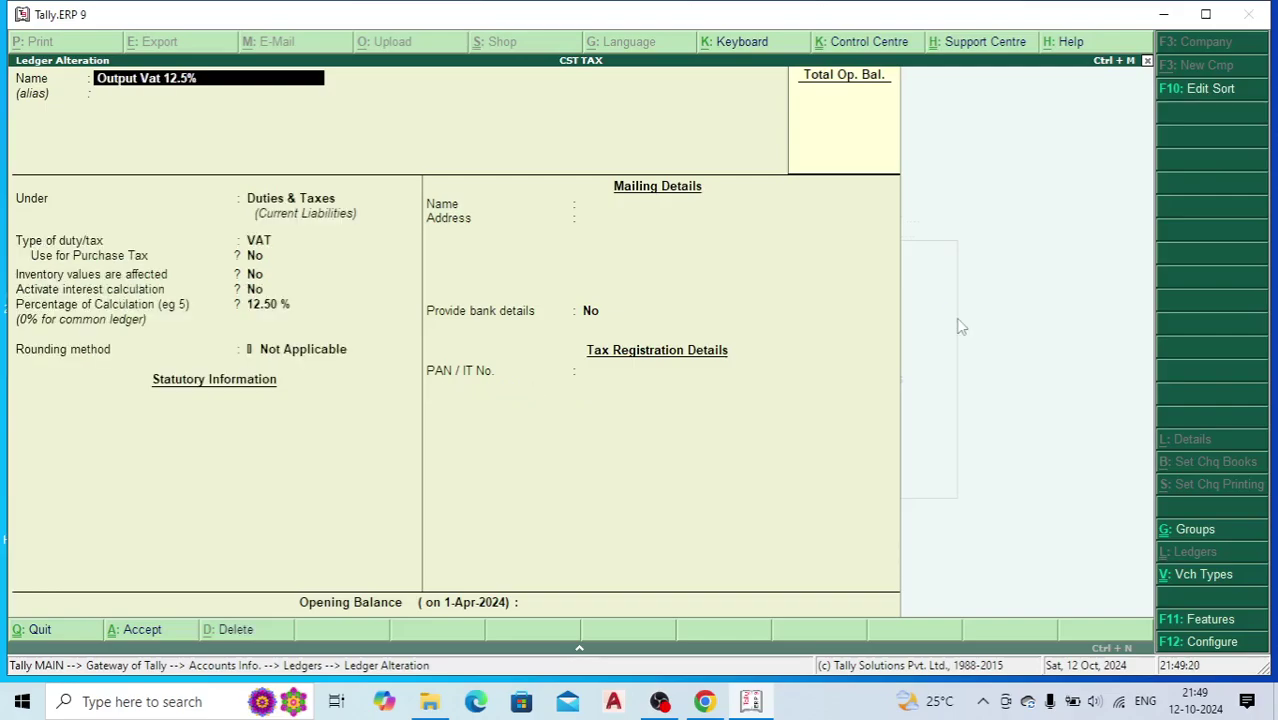
{"action": "key", "text": "Page_Up"}
{"action": "key", "text": "Page_Up"}
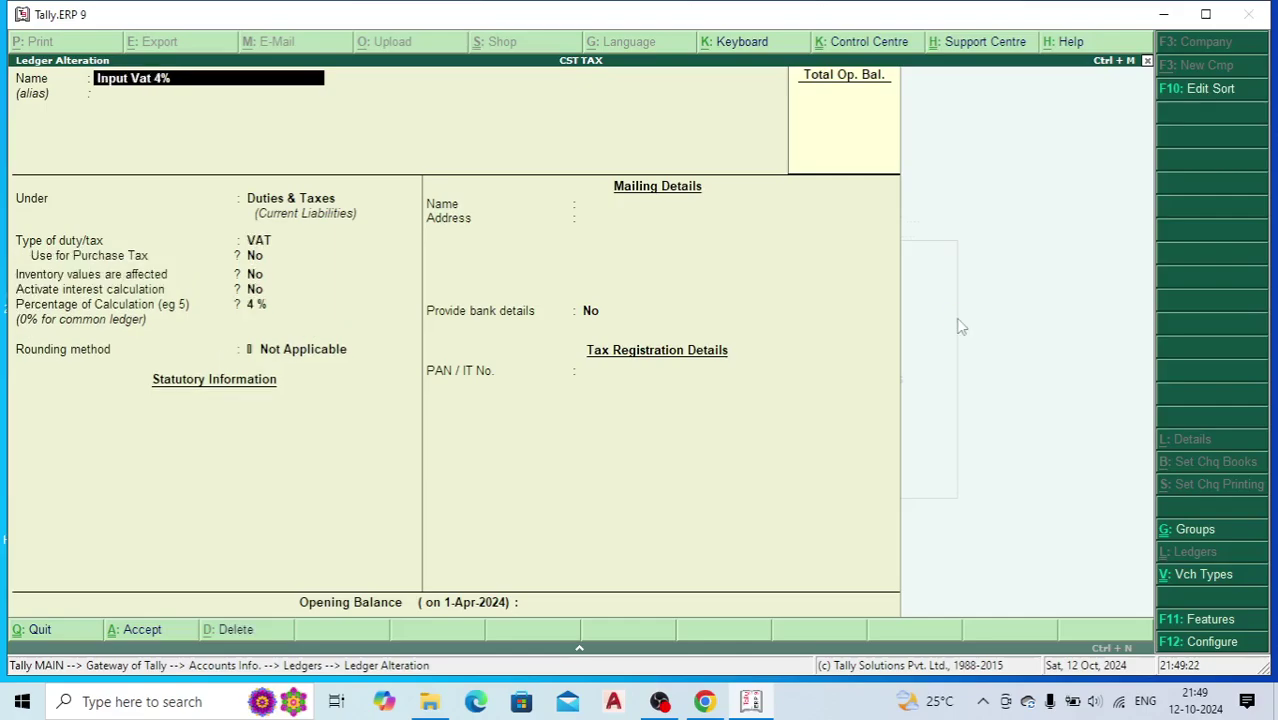
{"action": "key", "text": "Page_Up"}
{"action": "key", "text": "Page_Up"}
{"action": "key", "text": "Page_Up"}
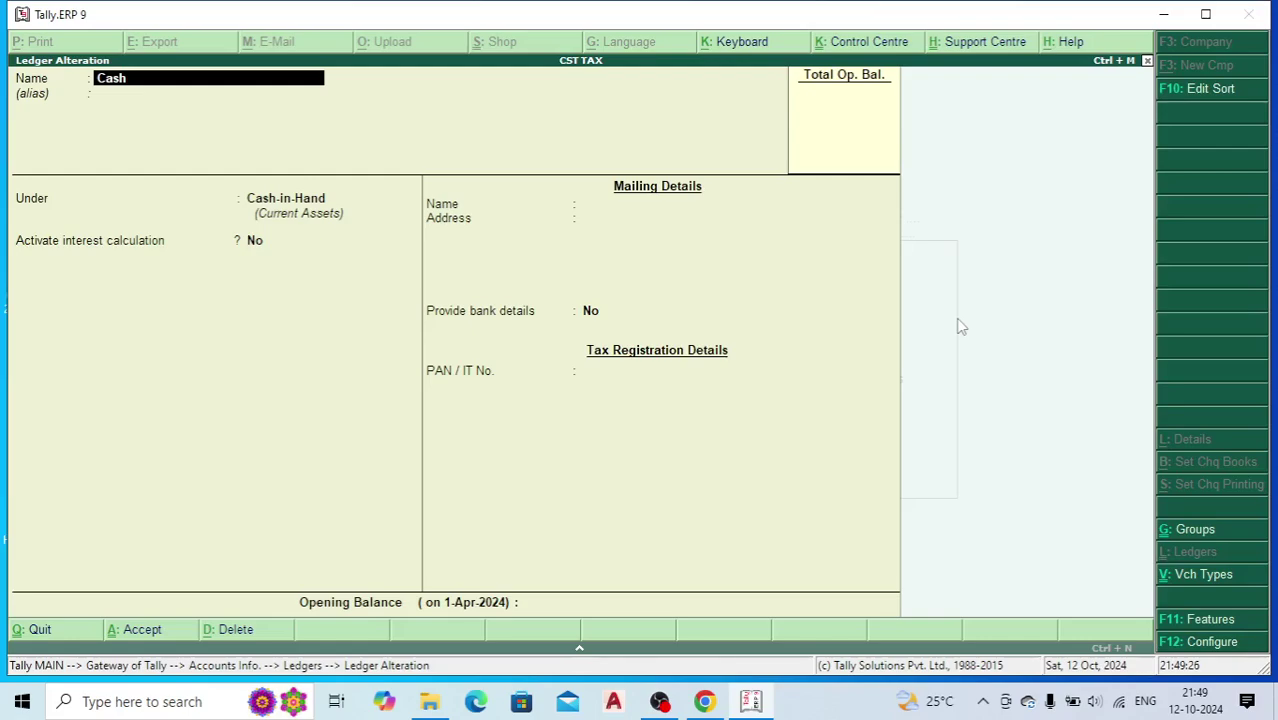
{"action": "key", "text": "Page_Down"}
{"action": "key", "text": "Page_Up"}
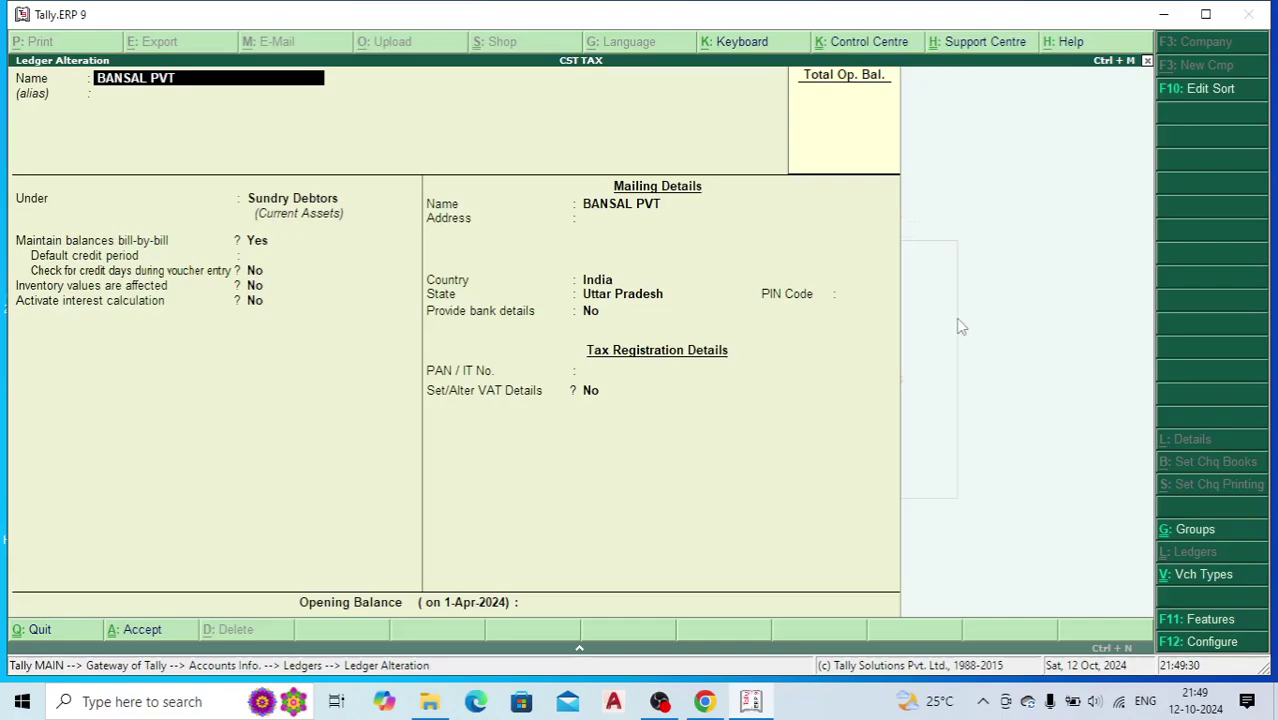
- Rename the BANSAL PVT ledger as Ansal Ltd
{"action": "key", "text": "BackSpace"}
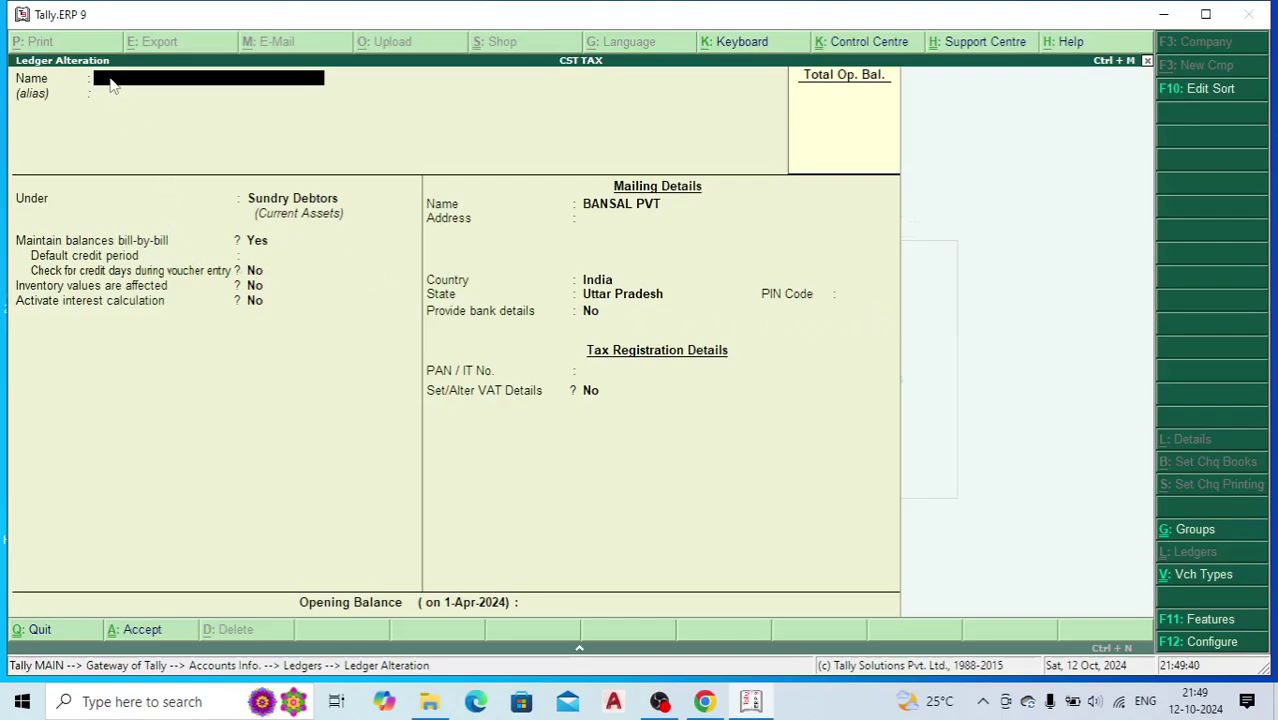
{"action": "type", "text": "Ar"}
{"action": "type", "text": "sal"}
{"action": "type", "text": " Ltd"}
{"action": "key", "text": "Return"}
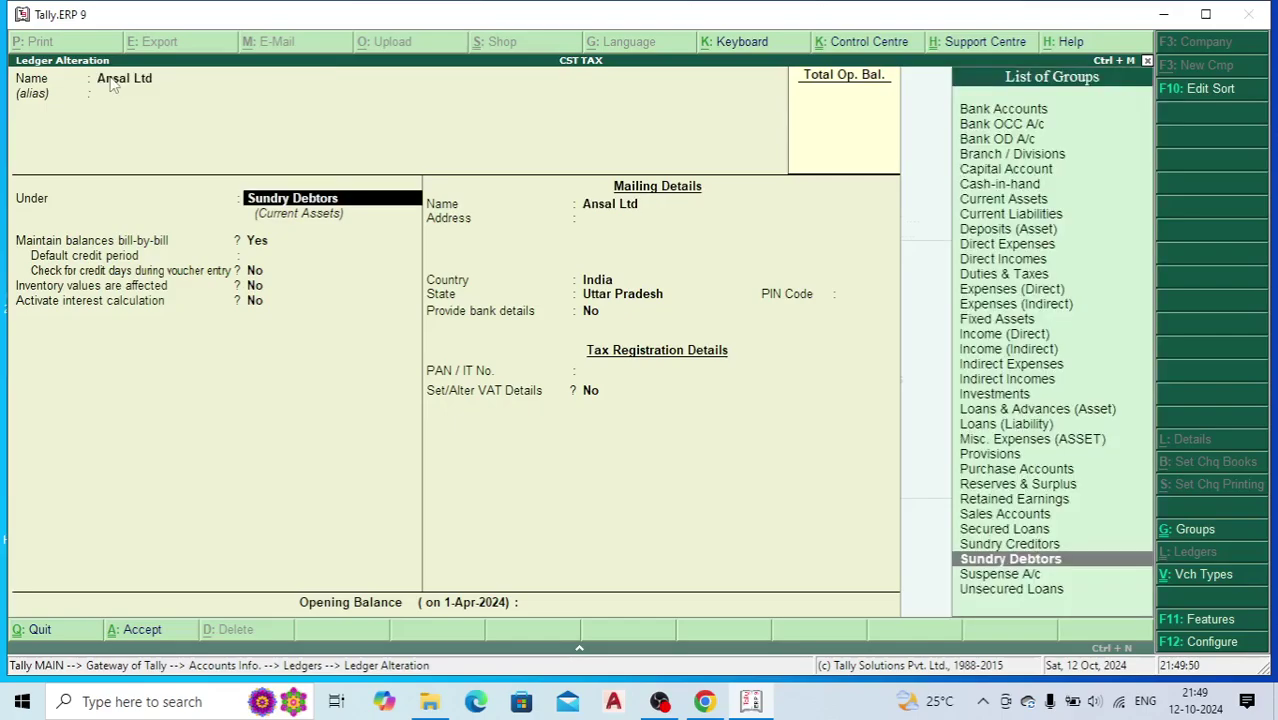
- Move the Ansal Ltd ledger to the Sundry Creditors group, keeping bill-by-bill balances at Yes and inventory and interest options at No
{"action": "type", "text": "S"}
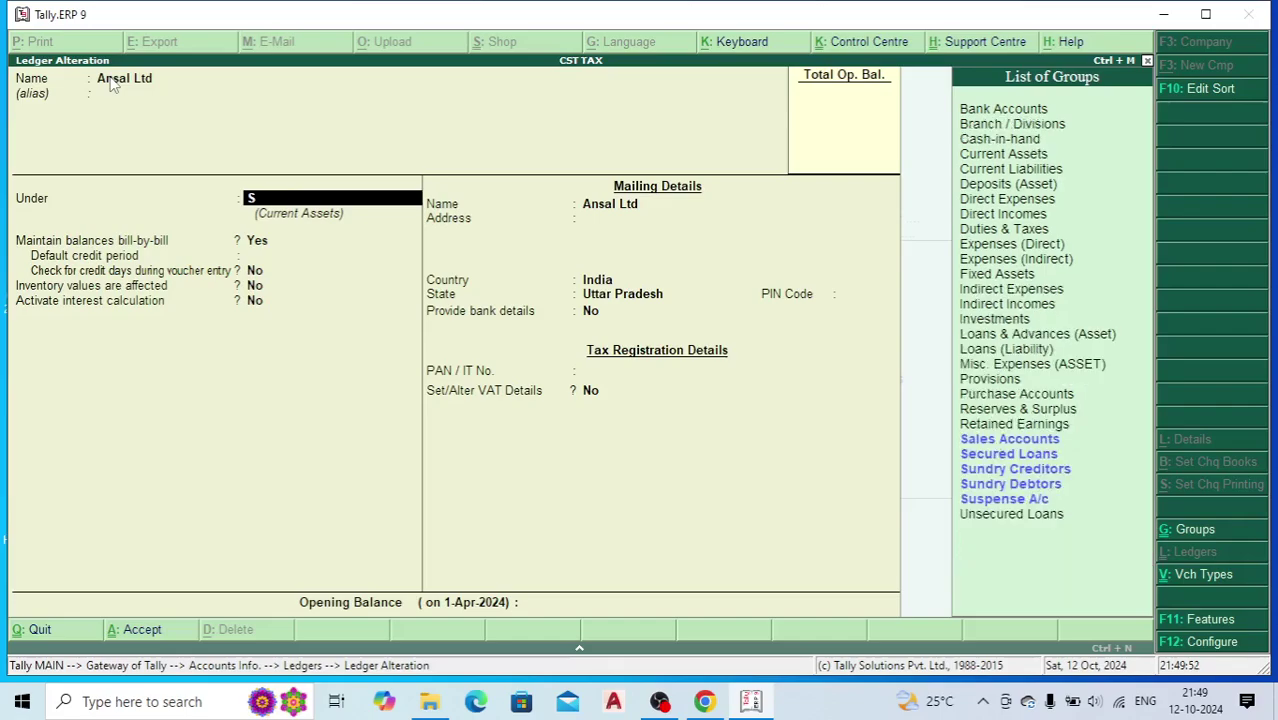
{"action": "key", "text": "Down"}
{"action": "key", "text": "Down"}
{"action": "key", "text": "Down"}
{"action": "key", "text": "Down"}
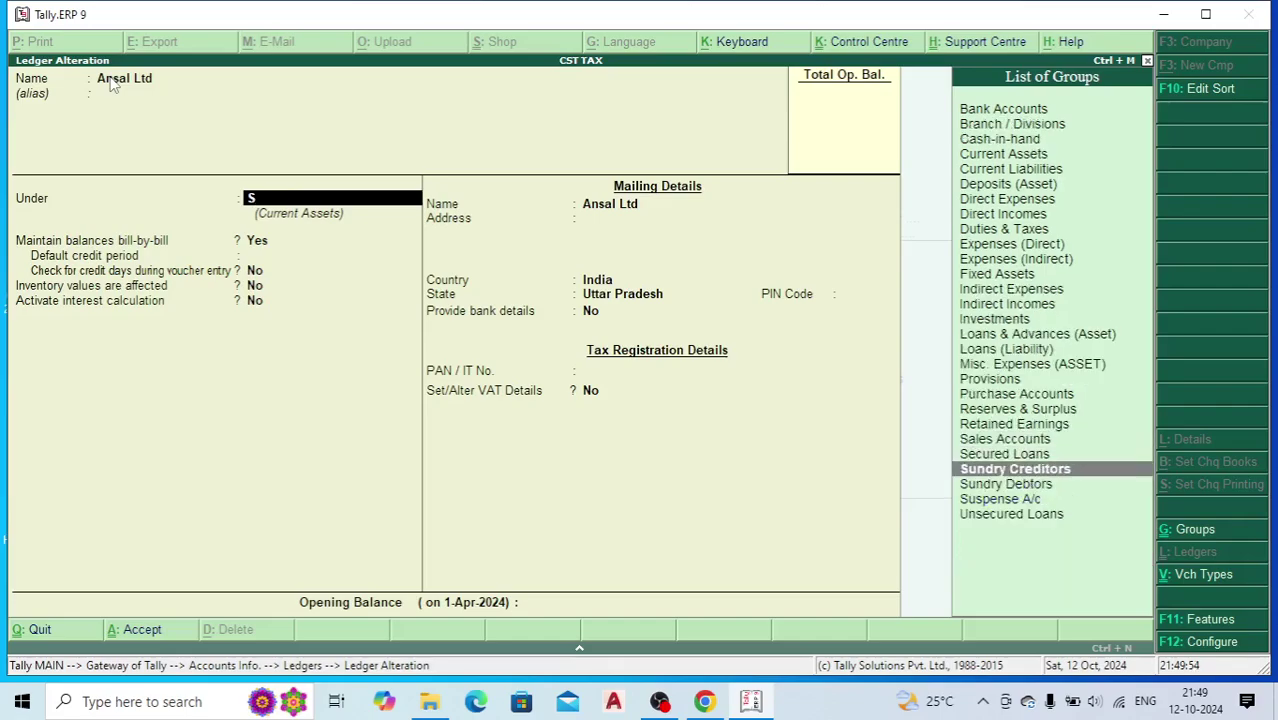
{"action": "key", "text": "Up"}
{"action": "key", "text": "Return"}
{"action": "key", "text": "Return"}
{"action": "key", "text": "Return"}
{"action": "key", "text": "Return"}
{"action": "key", "text": "Return"}
{"action": "key", "text": "Return"}
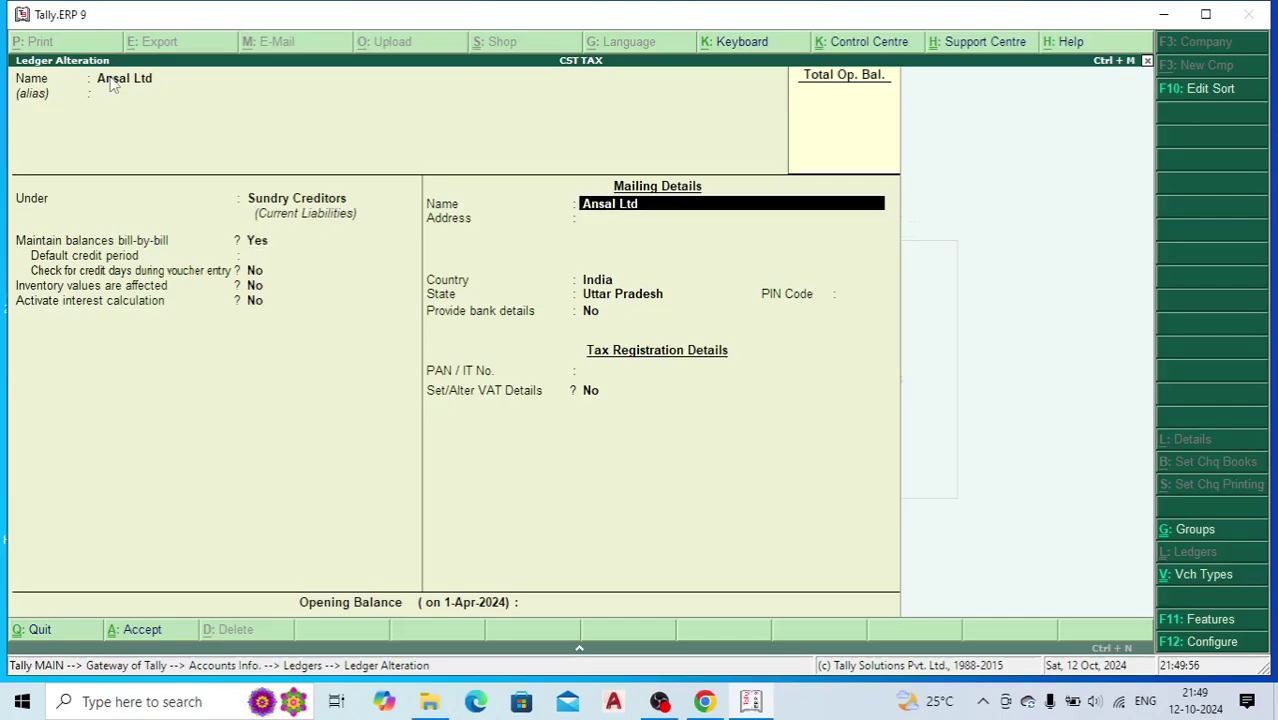
- Keep Ansal Ltd's mailing details, set its VAT details to a Regular dealer with the TIN blank, and save the ledger
{"action": "key", "text": "Return"}
{"action": "key", "text": "Return"}
{"action": "key", "text": "Return"}
{"action": "key", "text": "Return"}
{"action": "key", "text": "Return"}
{"action": "key", "text": "Return"}
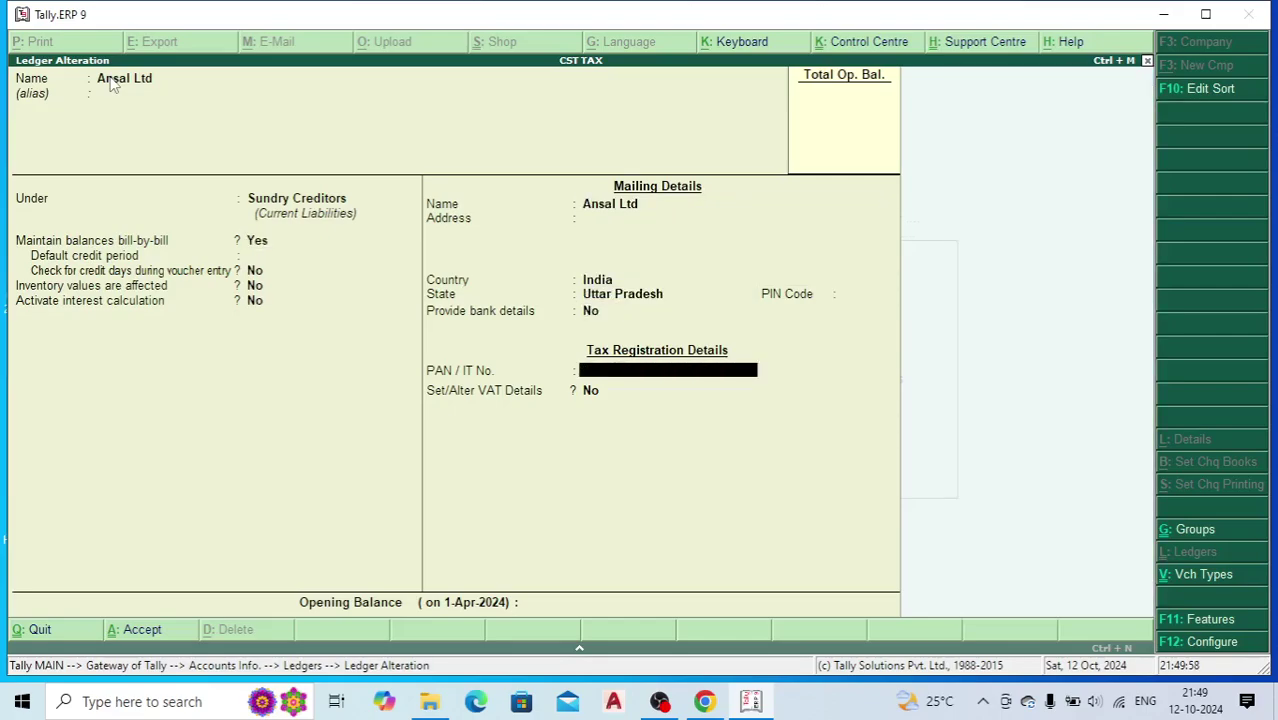
{"action": "key", "text": "y"}
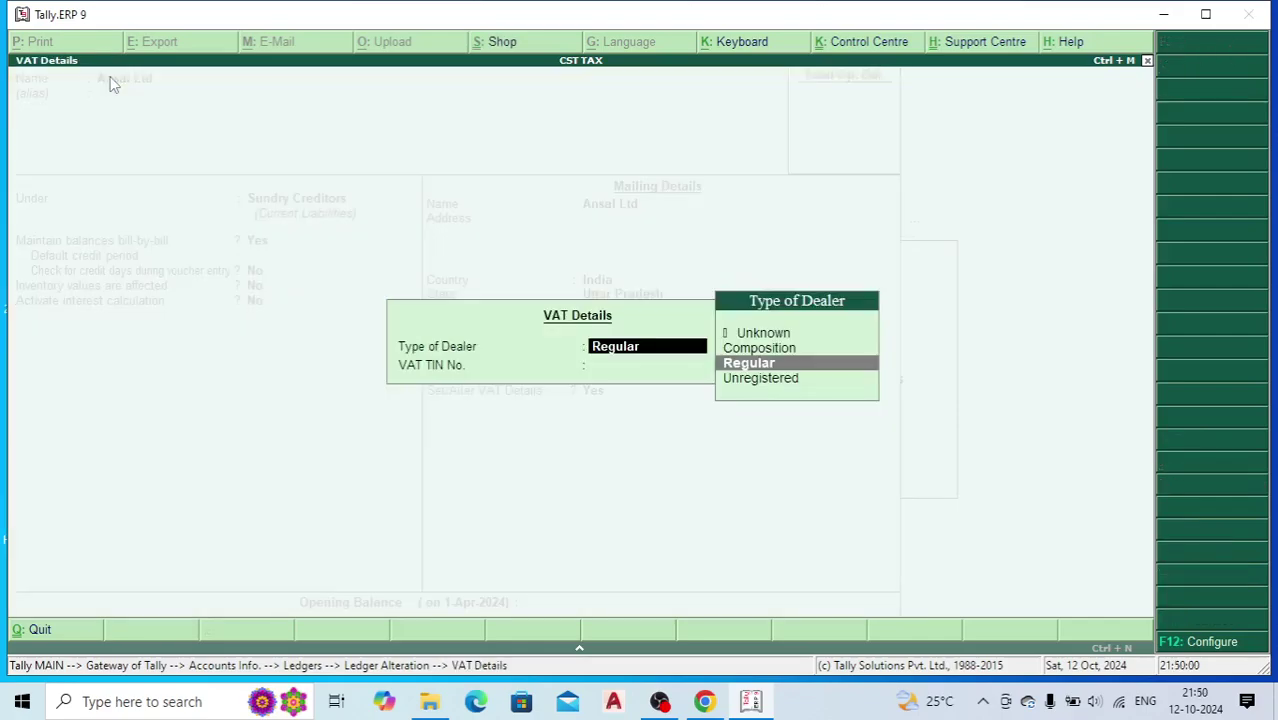
{"action": "key", "text": "Return"}
{"action": "key", "text": "Return"}
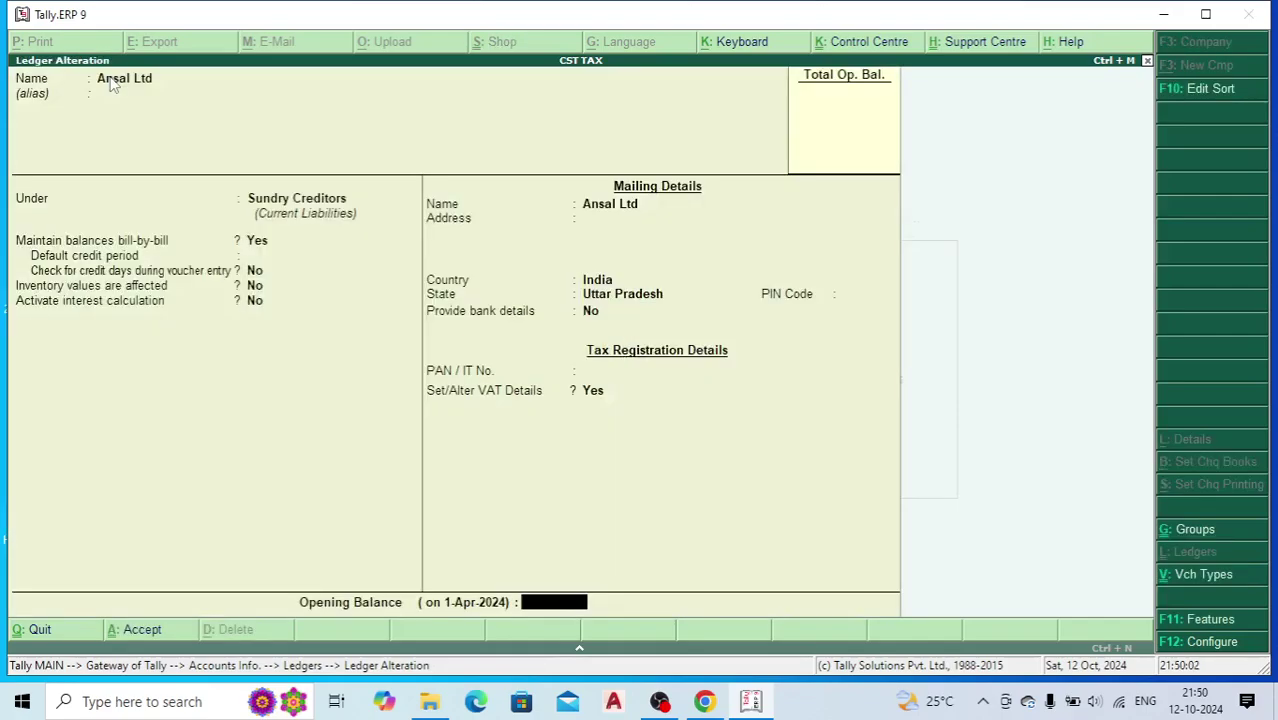
{"action": "key", "text": "Return"}
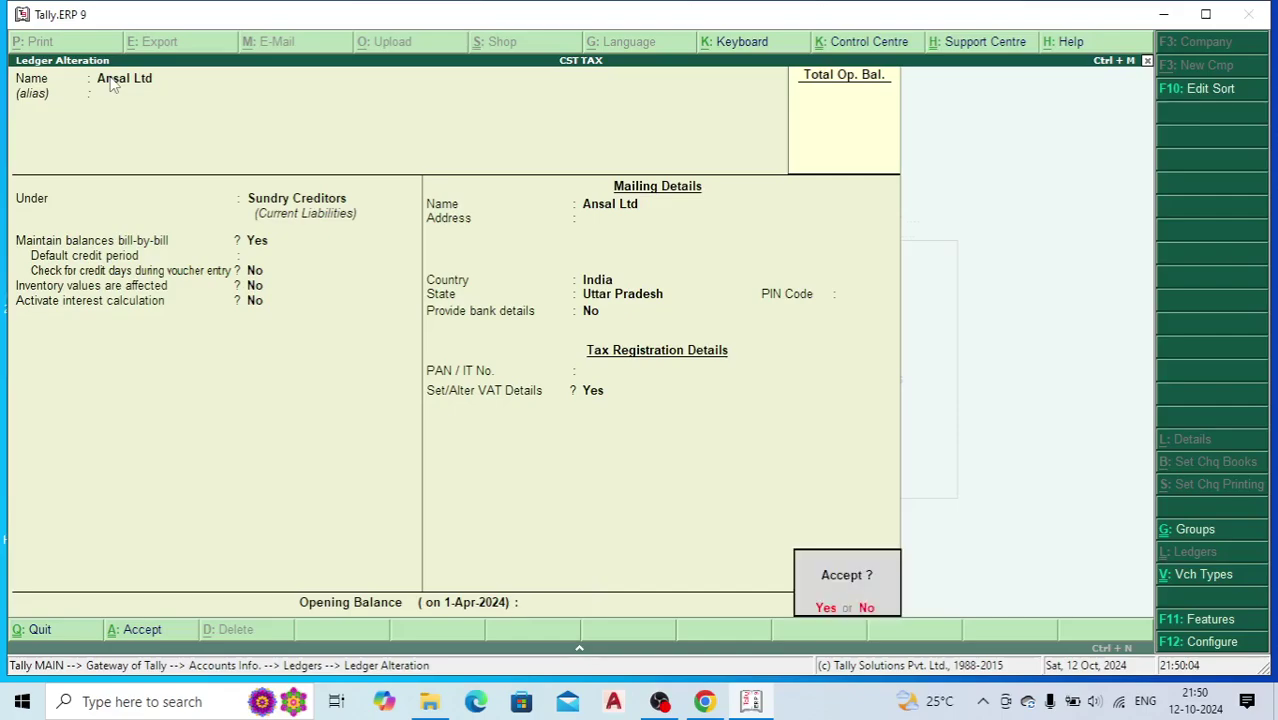
{"action": "key", "text": "Return"}
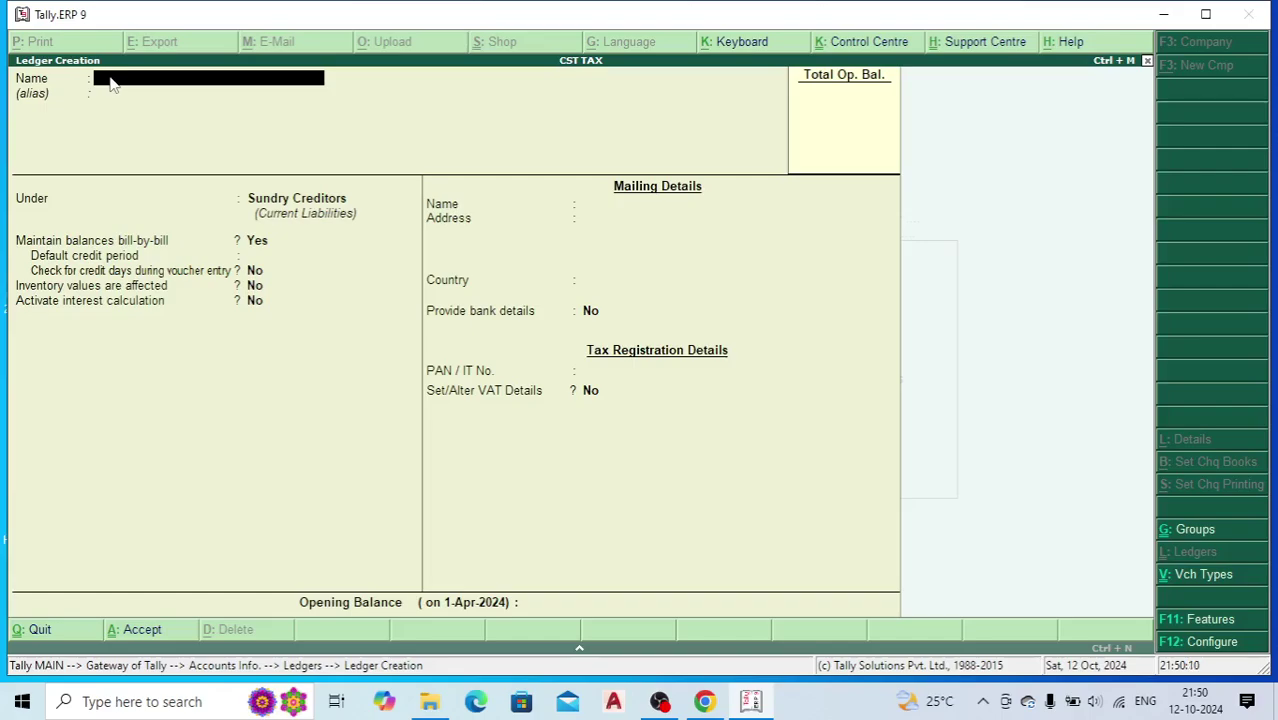
- Start a ledger named Electro Ltd and place it under the Sundry Debtors group
{"action": "type", "text": "Electro Ltd"}
{"action": "key", "text": "Return"}
{"action": "key", "text": "Return"}
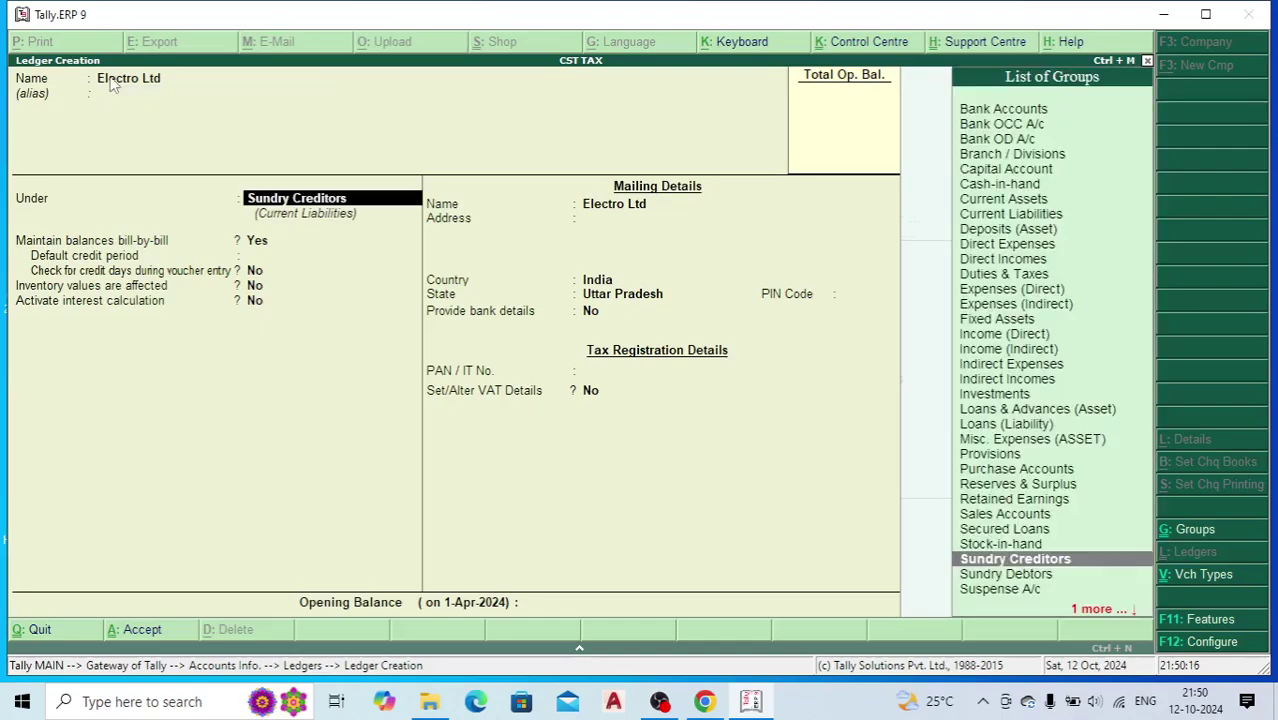
{"action": "type", "text": "S"}
{"action": "key", "text": "Down"}
{"action": "key", "text": "Down"}
{"action": "key", "text": "Down"}
{"action": "key", "text": "Down"}
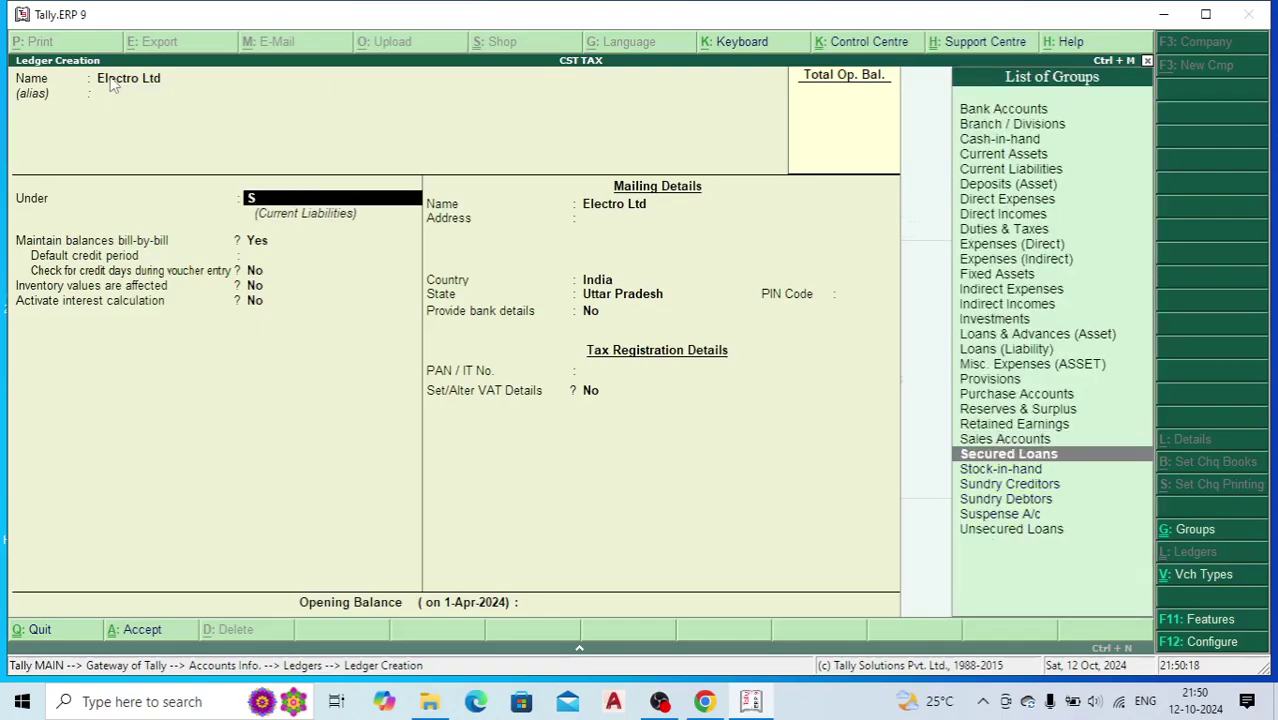
{"action": "key", "text": "Down"}
{"action": "key", "text": "Return"}
- Keep Electro Ltd's bill-by-bill balances at Yes, its state as Uttar Pradesh, India, and bank details at No
{"action": "key", "text": "Return"}
{"action": "key", "text": "Return"}
{"action": "key", "text": "Return"}
{"action": "key", "text": "Return"}
{"action": "key", "text": "Return"}
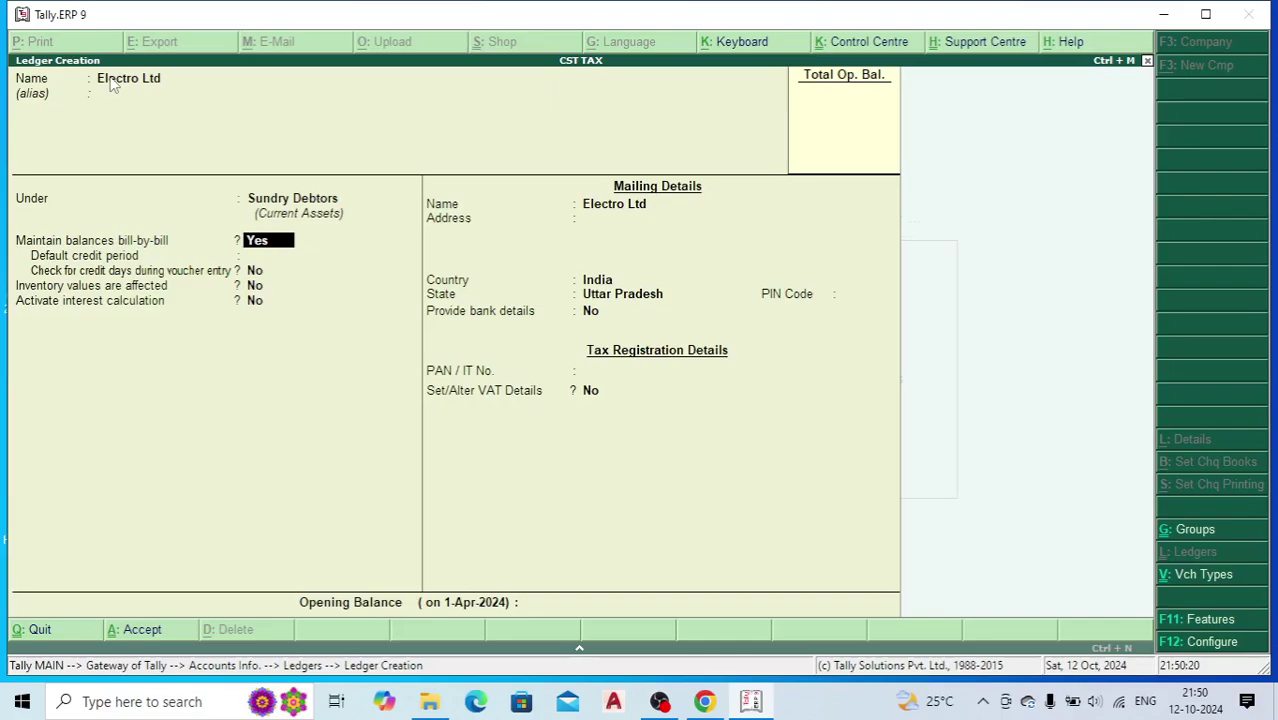
{"action": "key", "text": "Return"}
{"action": "key", "text": "Return"}
{"action": "key", "text": "Return"}
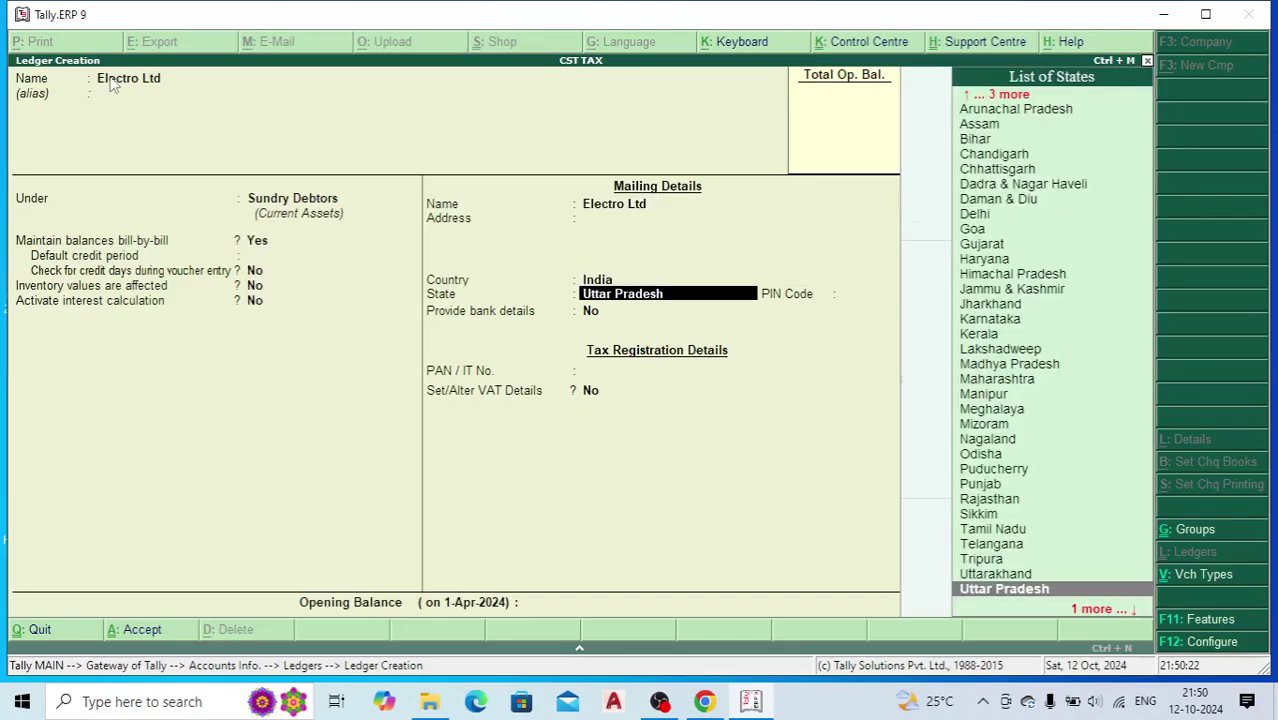
{"action": "key", "text": "Return"}
{"action": "key", "text": "Return"}
{"action": "key", "text": "Return"}
{"action": "key", "text": "Return"}
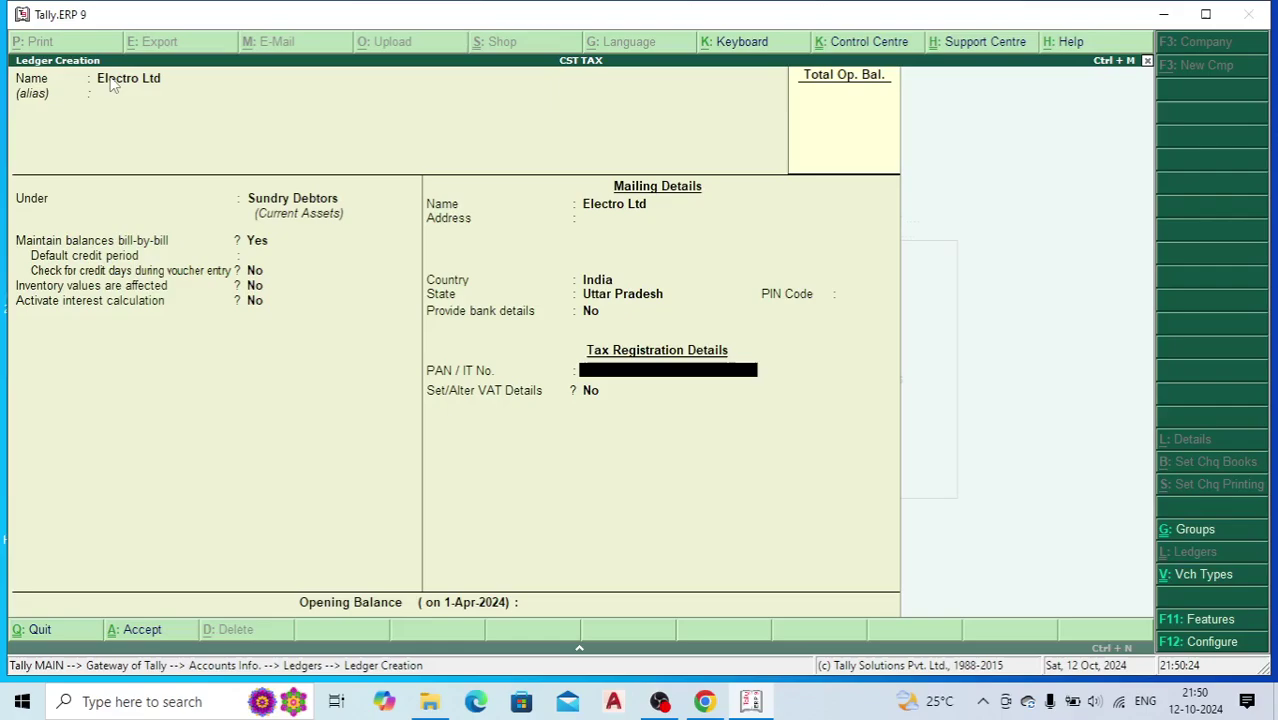
- Enable Electro Ltd's VAT details with dealer type Regular, leave the VAT TIN blank, and save the ledger
{"action": "key", "text": "y"}
{"action": "key", "text": "Return"}
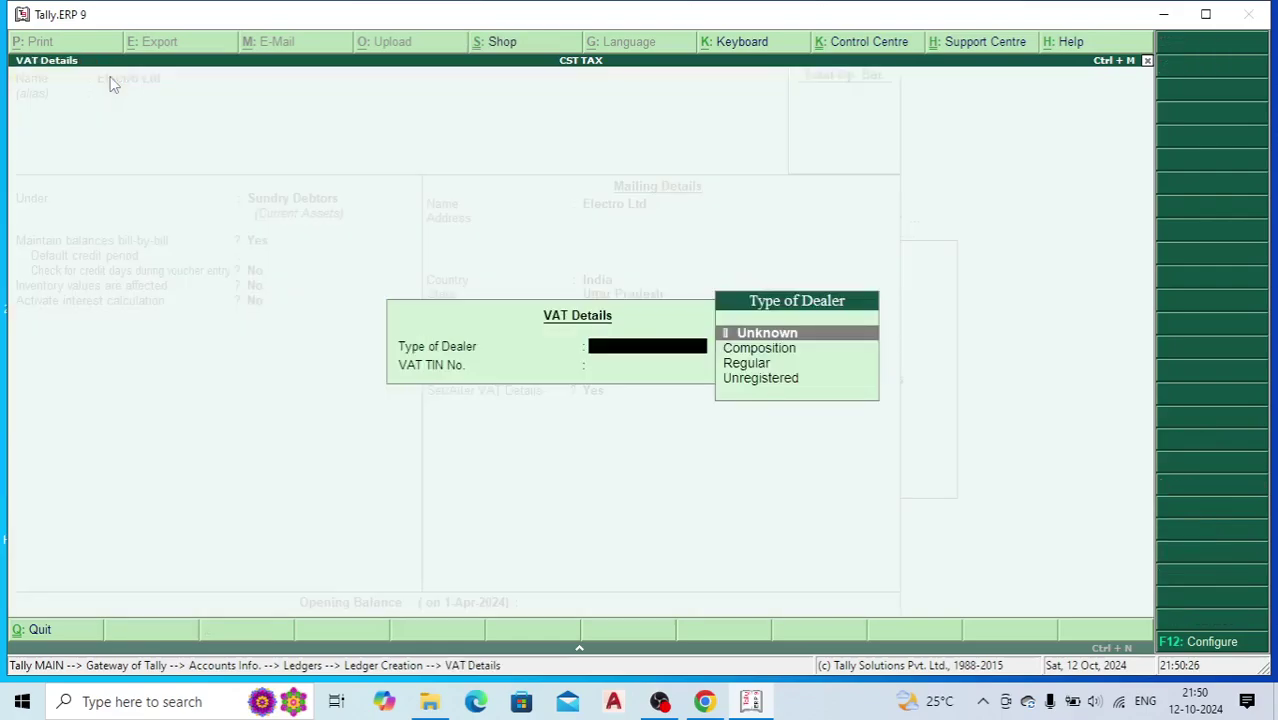
{"action": "key", "text": "Return"}
{"action": "key", "text": "Down"}
{"action": "key", "text": "Down"}
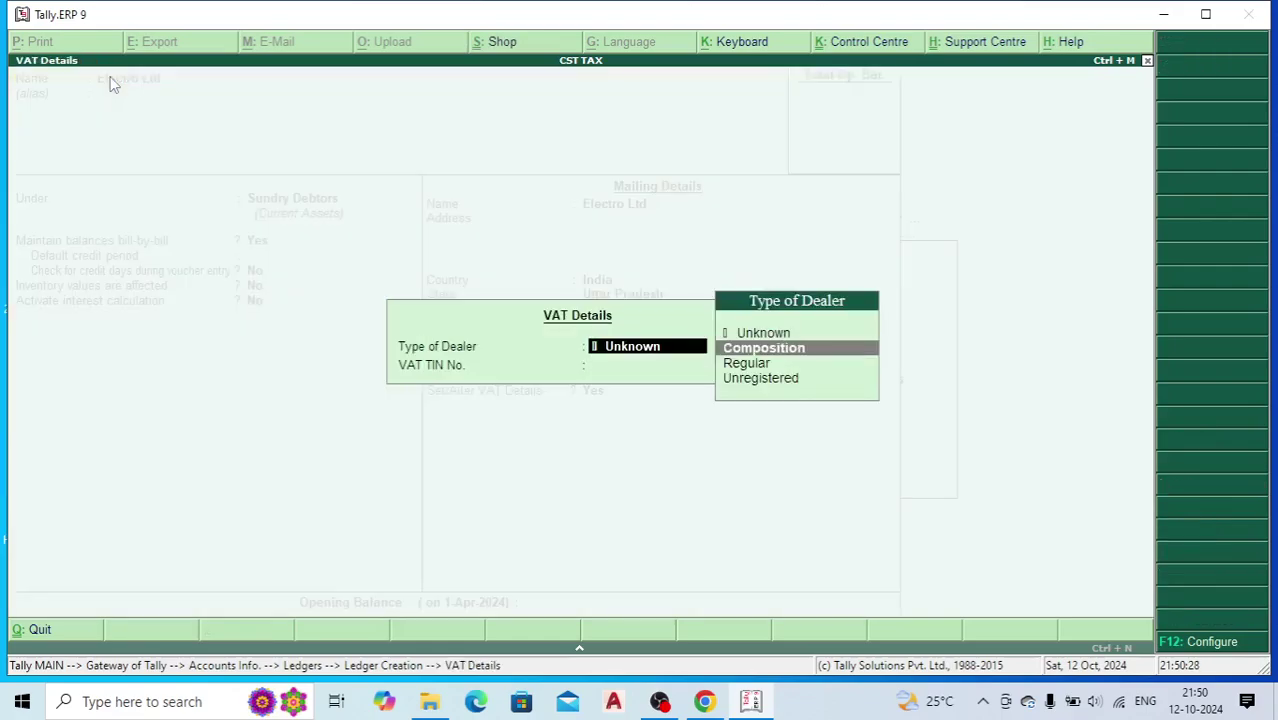
{"action": "key", "text": "Return"}
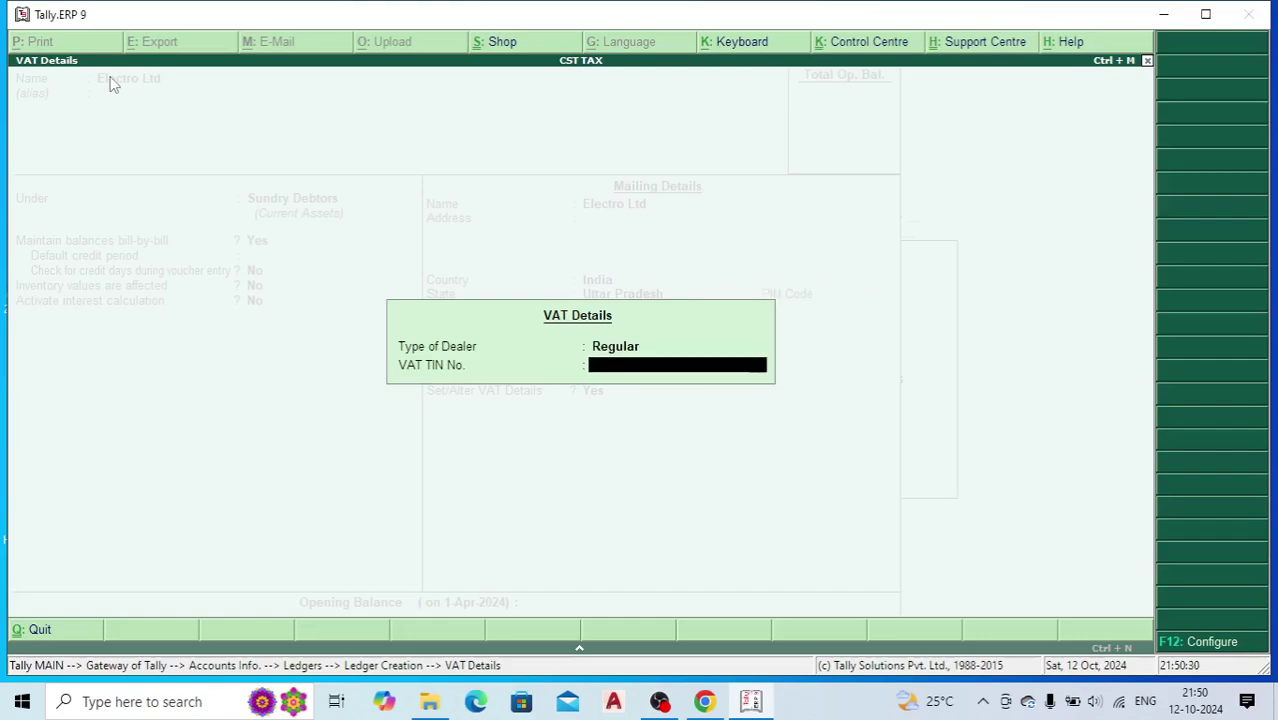
{"action": "key", "text": "Return"}
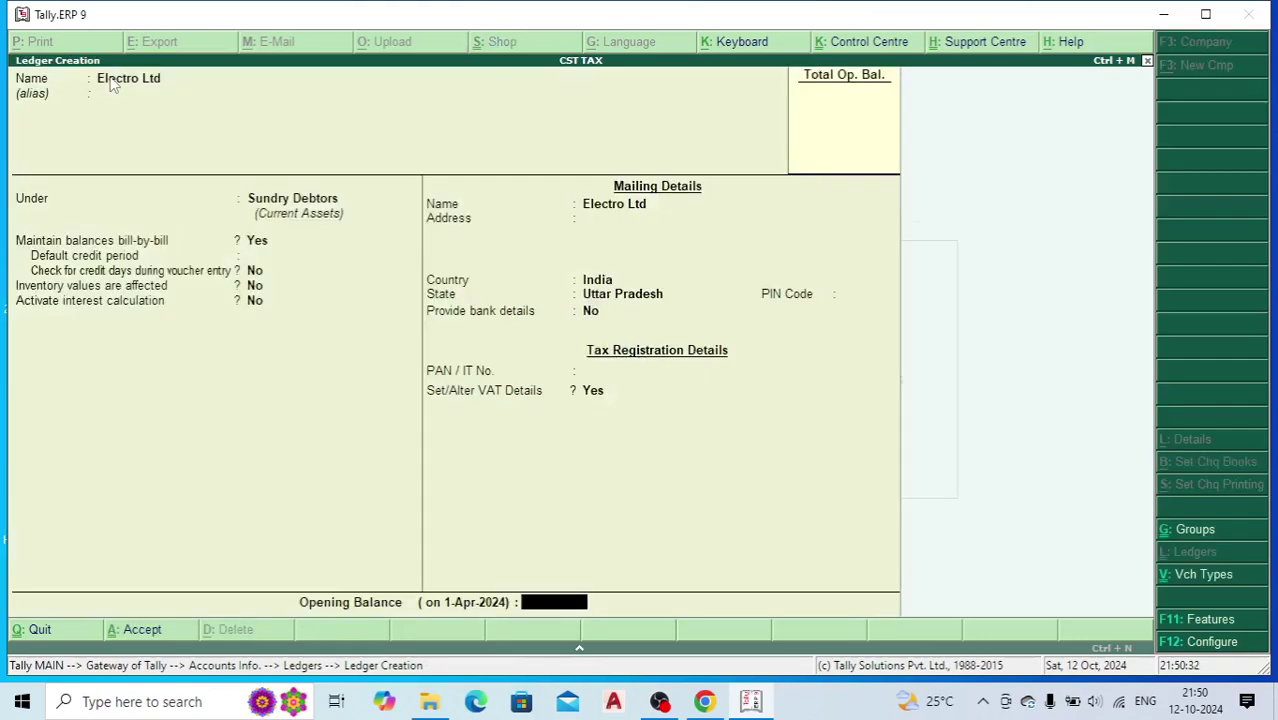
{"action": "key", "text": "Return"}
{"action": "key", "text": "Return"}
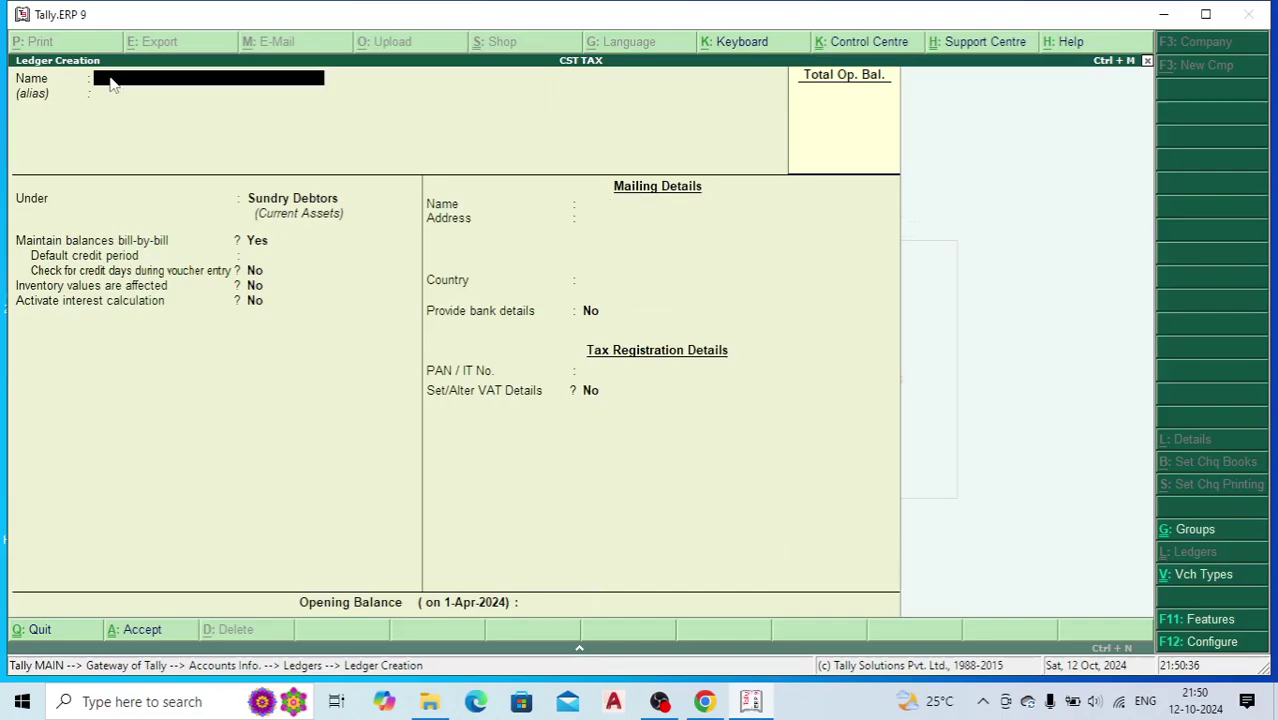
- Leave ledger creation and go to the stock item masters in Inventory Info
{"action": "key", "text": "Escape"}
{"action": "key", "text": "Return"}
{"action": "key", "text": "Escape"}
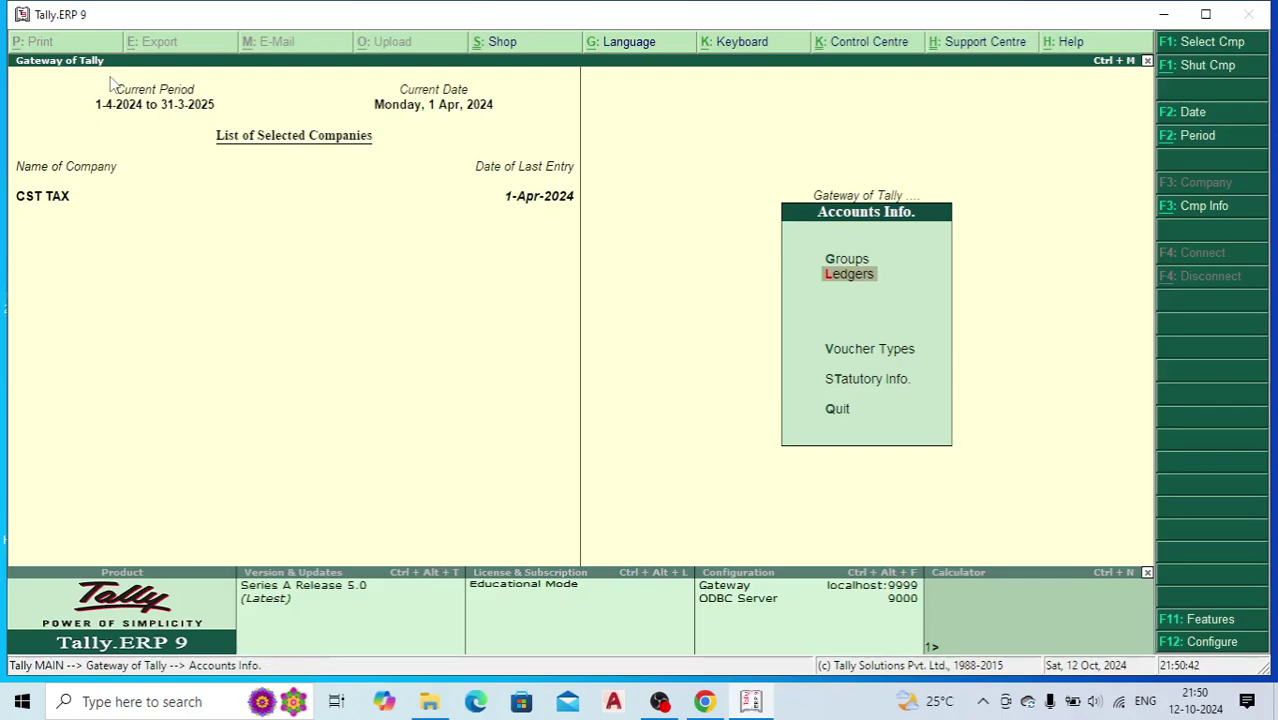
{"action": "key", "text": "Escape"}
{"action": "key", "text": "Down"}
{"action": "key", "text": "Return"}
{"action": "key", "text": "Down"}
{"action": "key", "text": "Down"}
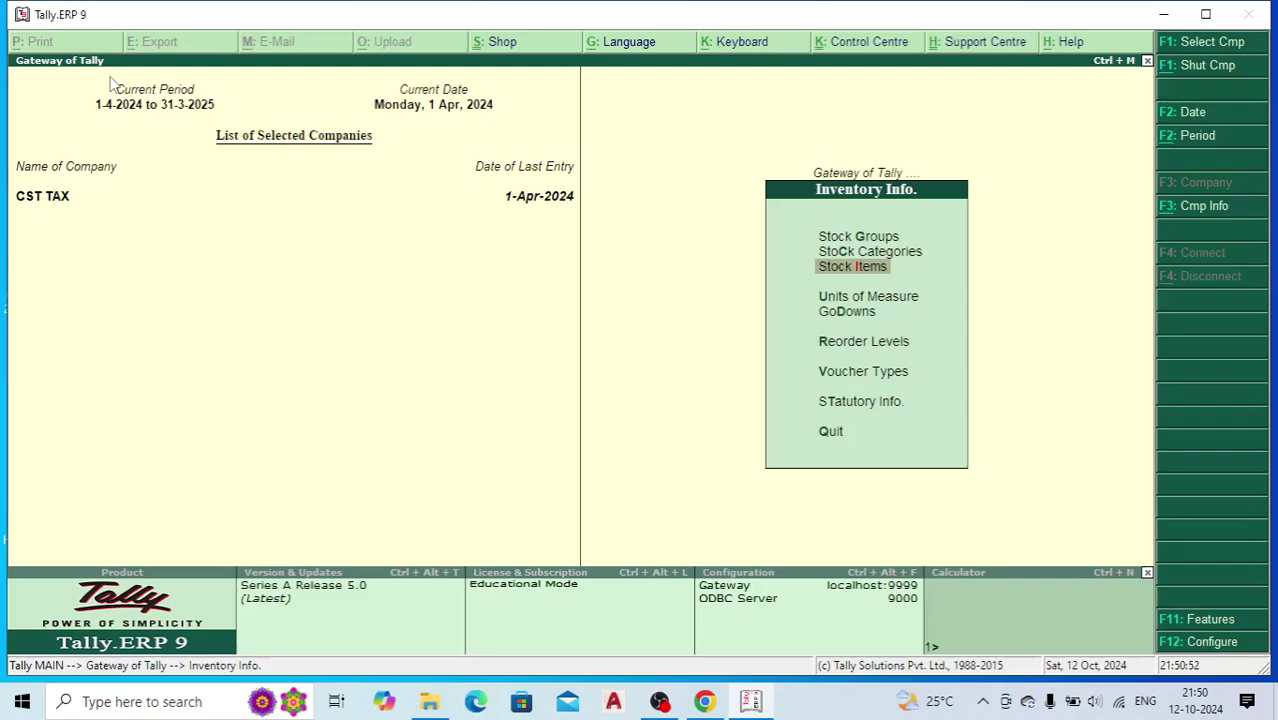
{"action": "key", "text": "Return"}
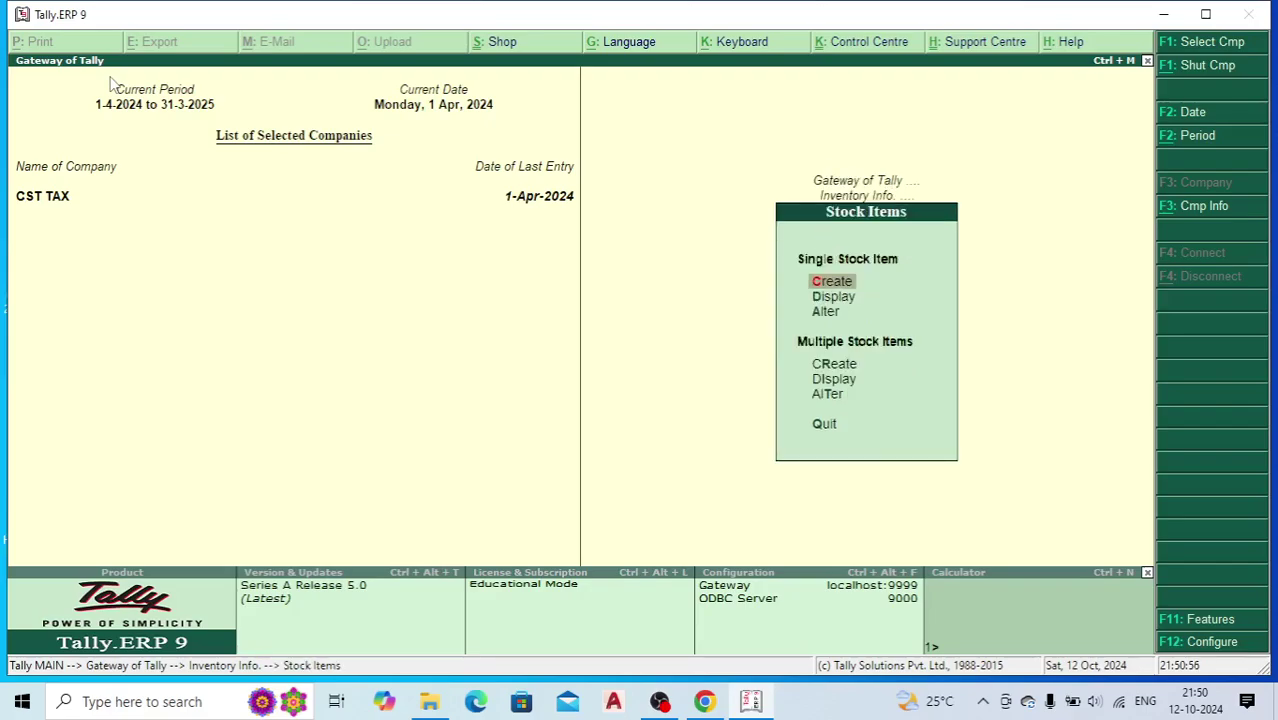
- Start creating multiple stock items under the All Items group
{"action": "key", "text": "Down"}
{"action": "key", "text": "Down"}
{"action": "key", "text": "Down"}
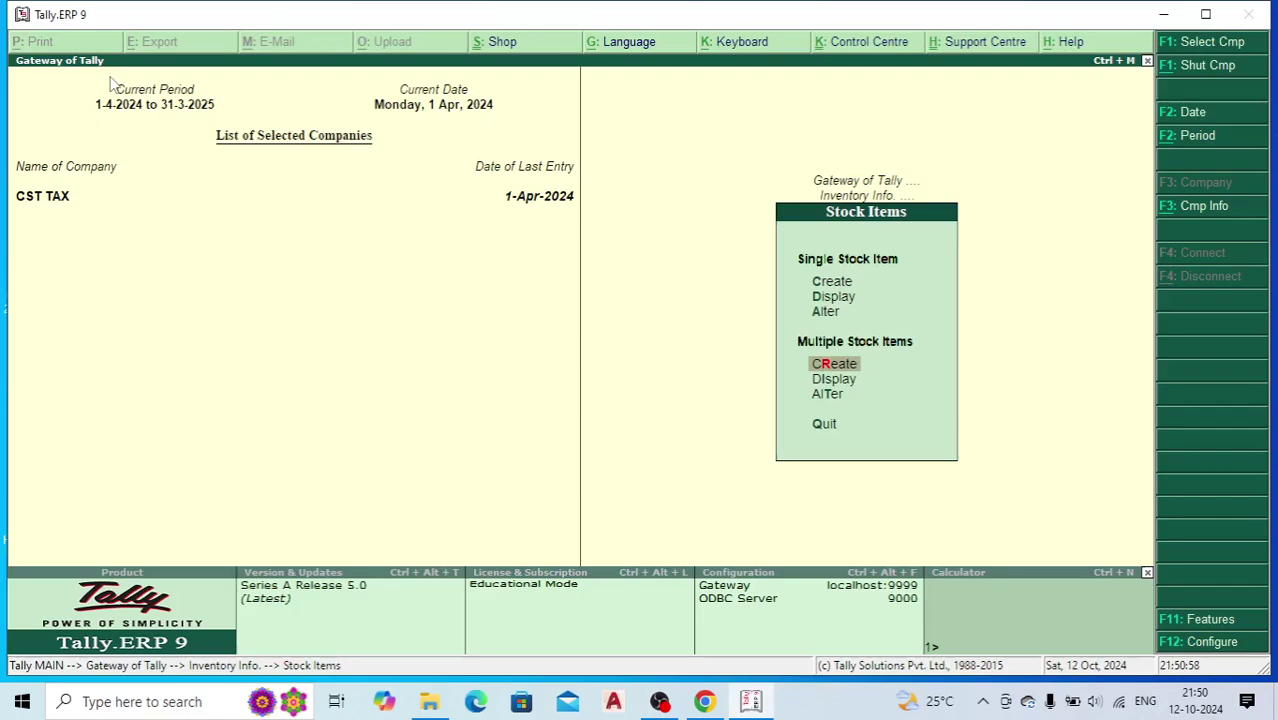
{"action": "key", "text": "Return"}
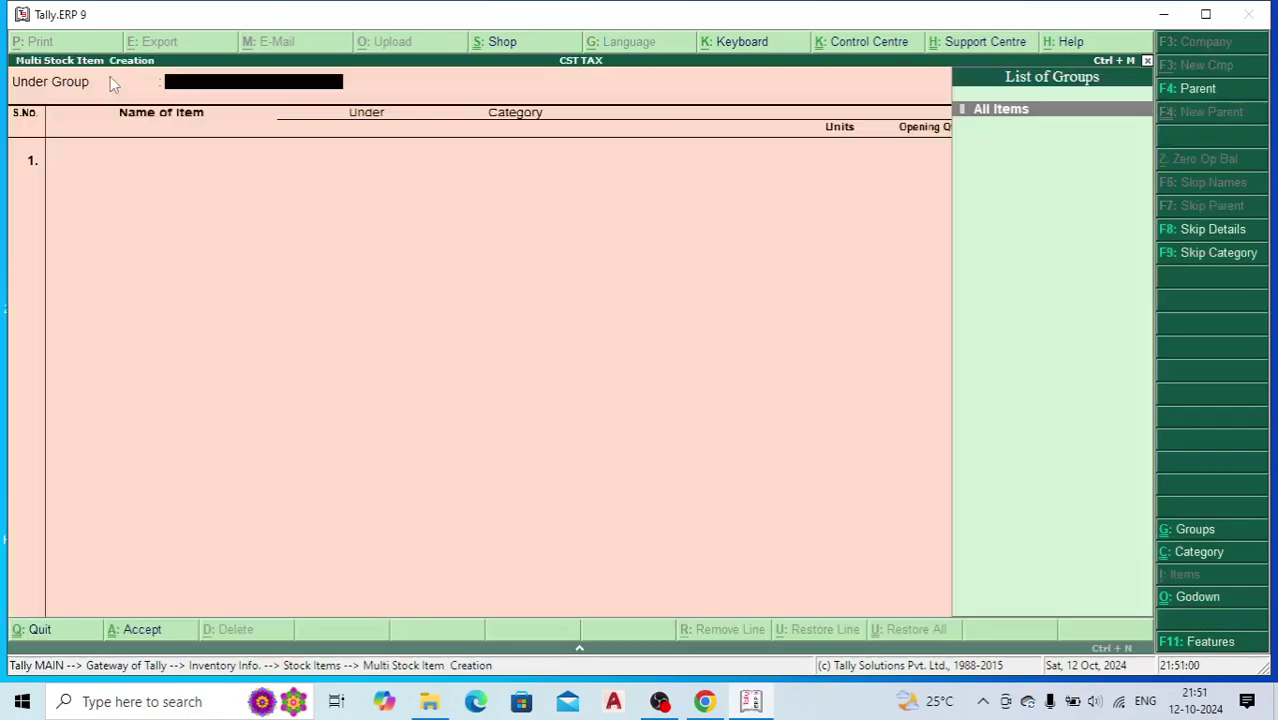
{"action": "key", "text": "Return"}
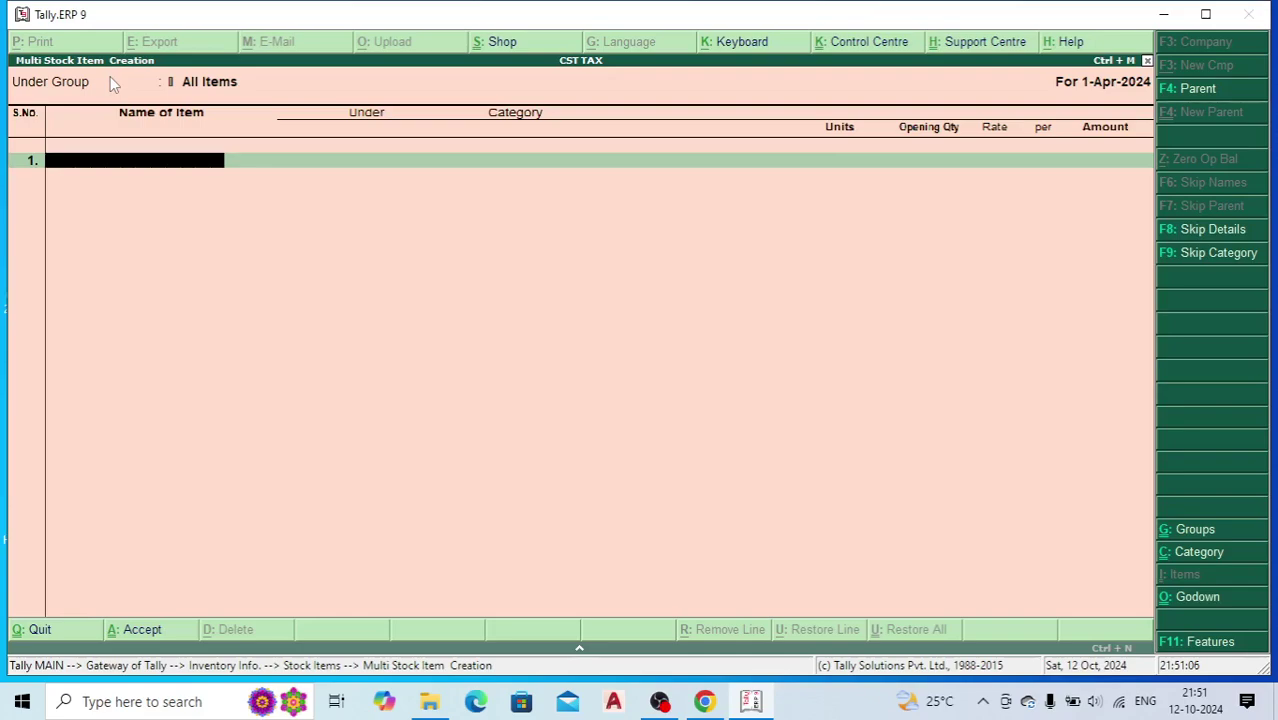
- Add a first stock item named Samsung 50 inch and place it under Primary
{"action": "type", "text": "Samsung 50 inch"}
{"action": "key", "text": "Return"}
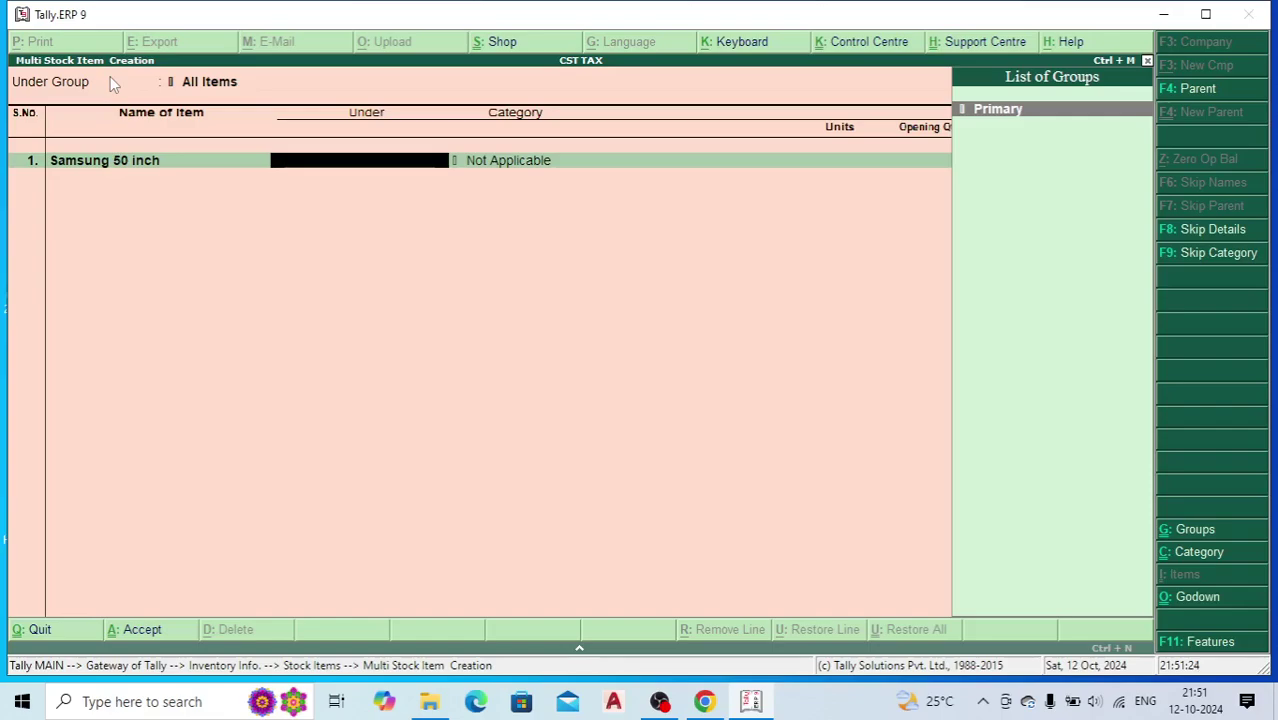
{"action": "key", "text": "Return"}
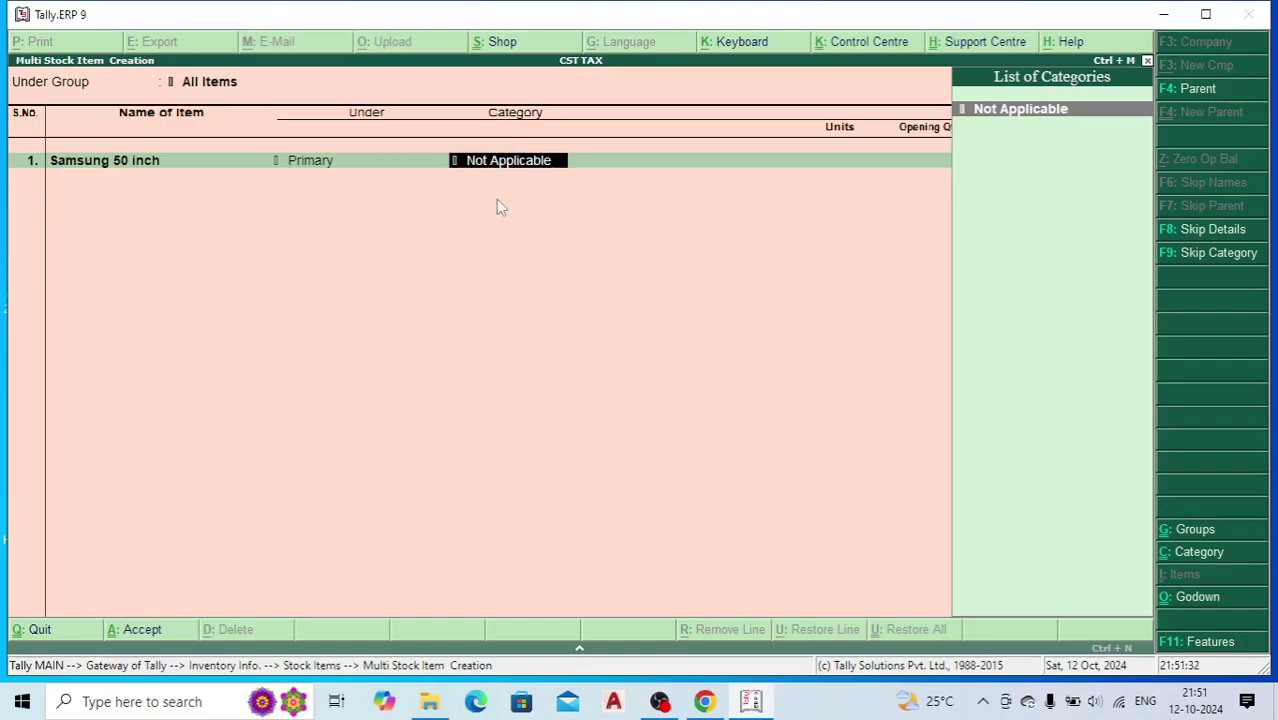
- Create a stock category named Top Brand under Primary for the Samsung 50 inch item and save it
{"action": "key", "text": "alt+c"}
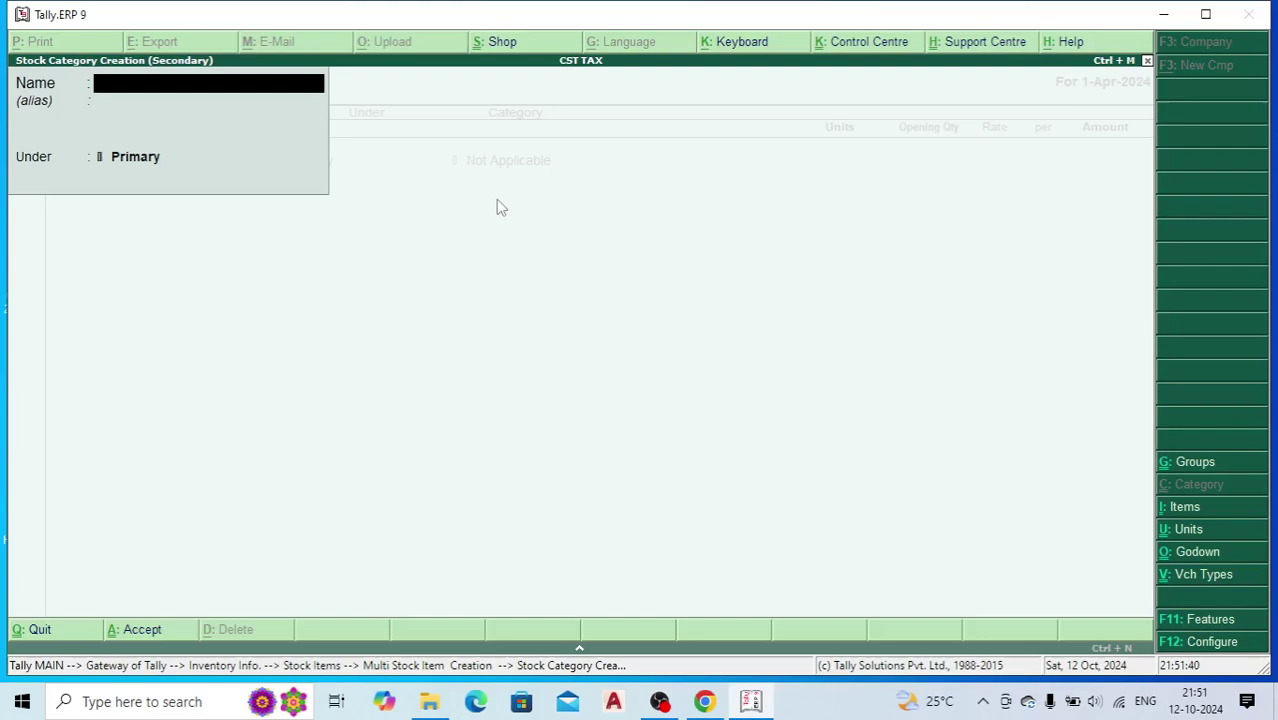
{"action": "type", "text": "Top Brand"}
{"action": "key", "text": "Return"}
{"action": "key", "text": "Return"}
{"action": "key", "text": "Return"}
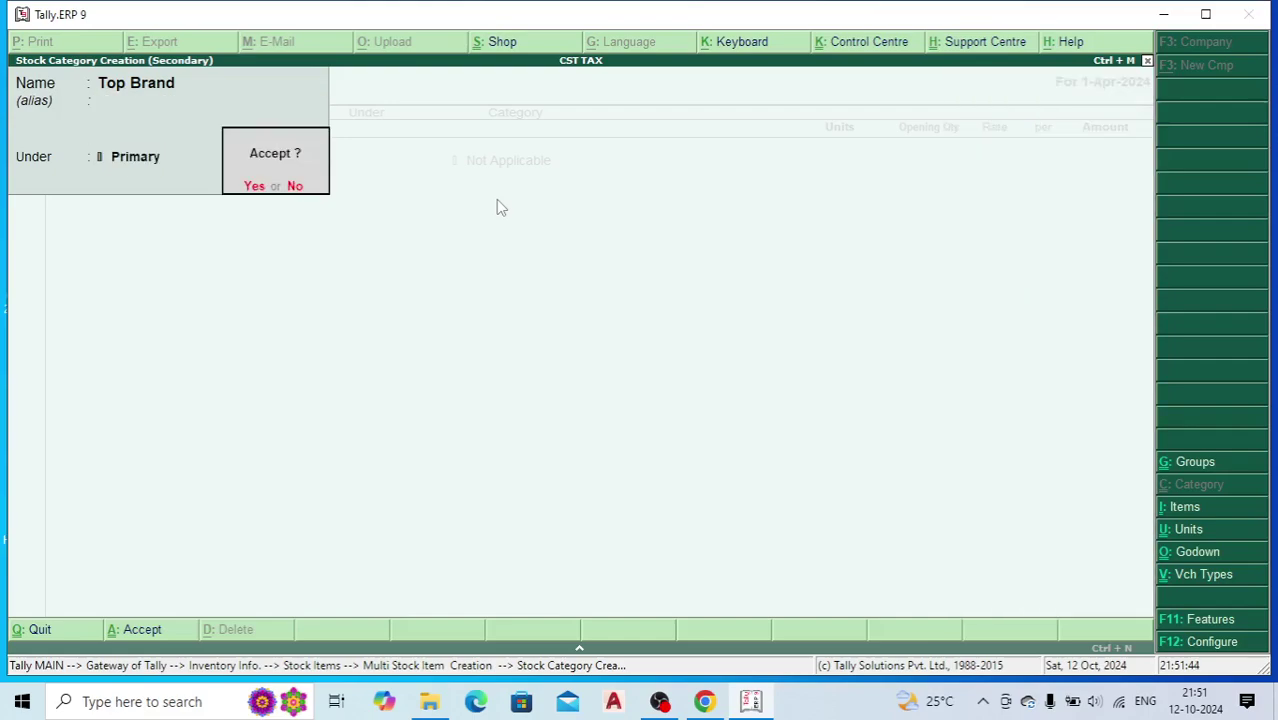
{"action": "key", "text": "Return"}
- Set the Samsung 50 inch item's unit to pcs and leave its opening quantity blank
{"action": "key", "text": "Down"}
{"action": "key", "text": "Return"}
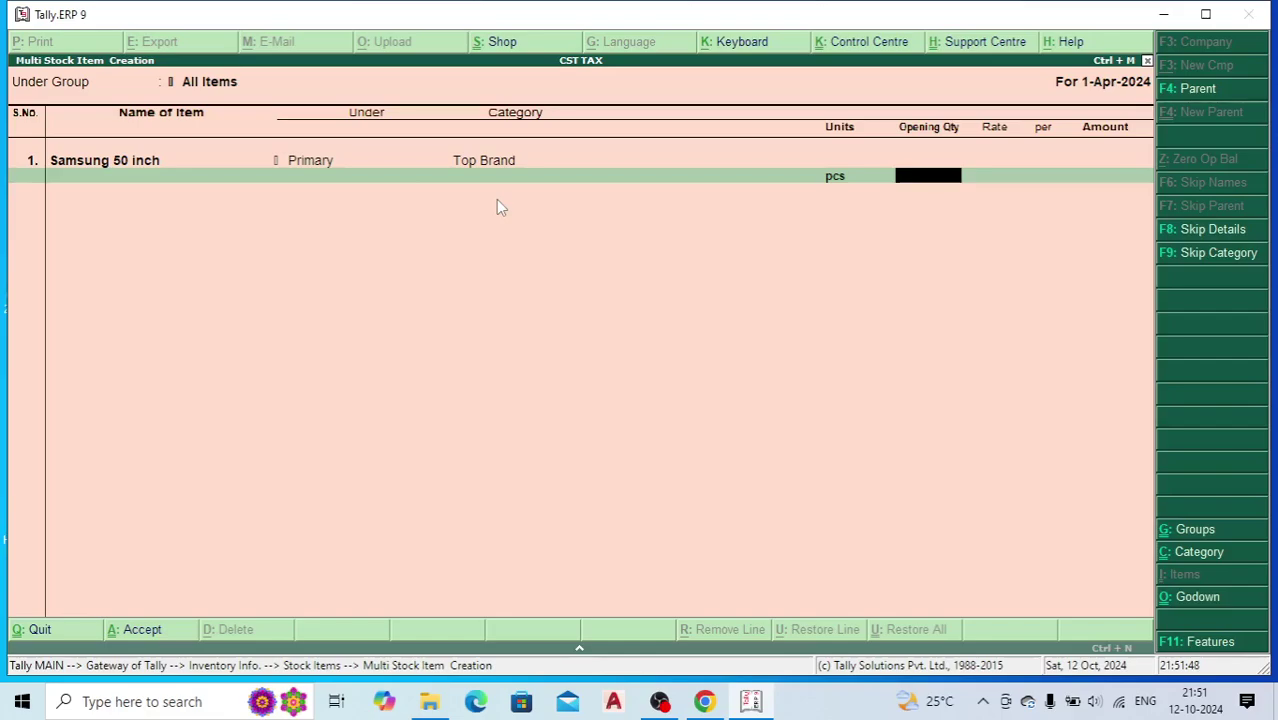
{"action": "key", "text": "Return"}
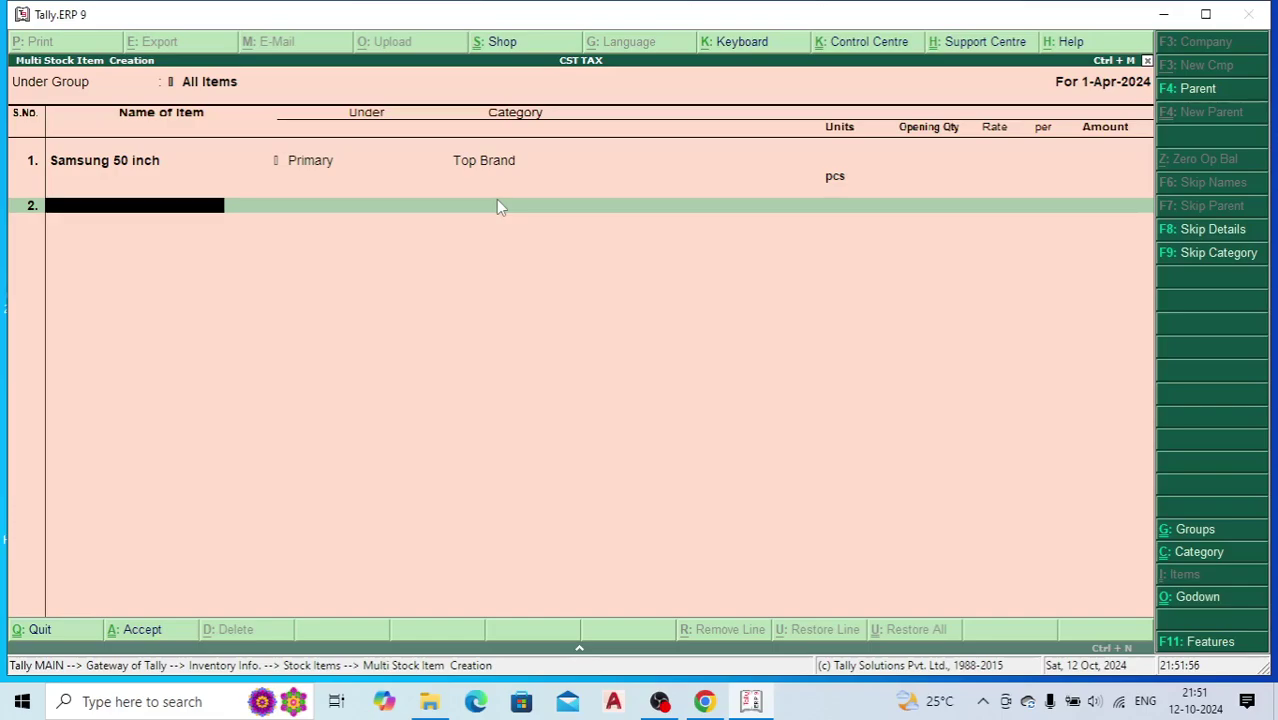
- Add a second stock item named Sony 50 inch under Primary with the category Top Brand
{"action": "type", "text": "Sony 50 inch"}
{"action": "key", "text": "Return"}
{"action": "key", "text": "Return"}
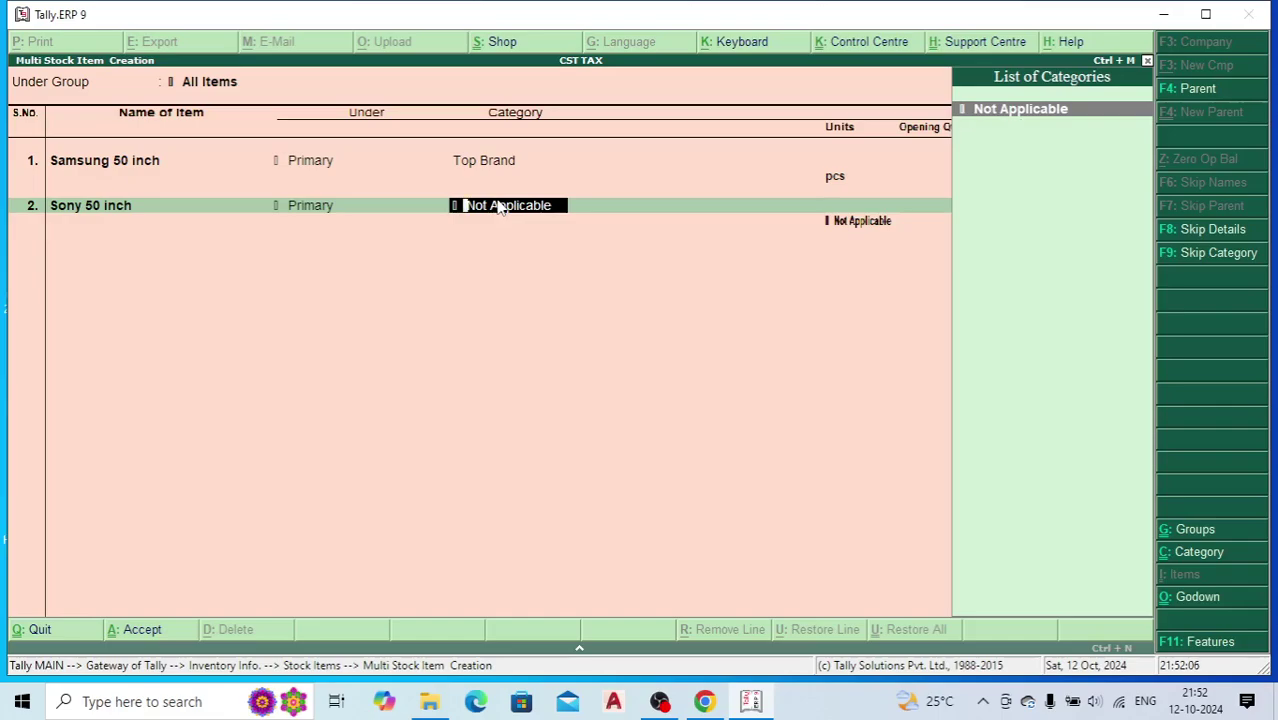
{"action": "key", "text": "Return"}
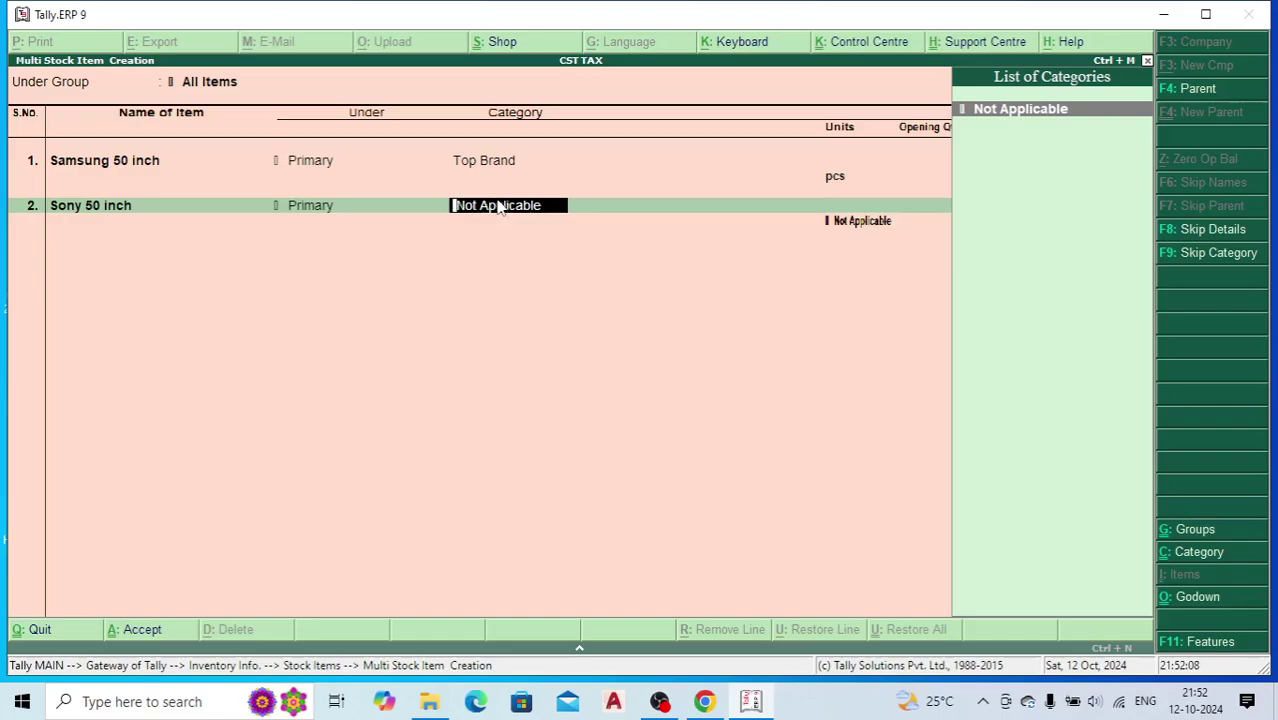
{"action": "key", "text": "BackSpace"}
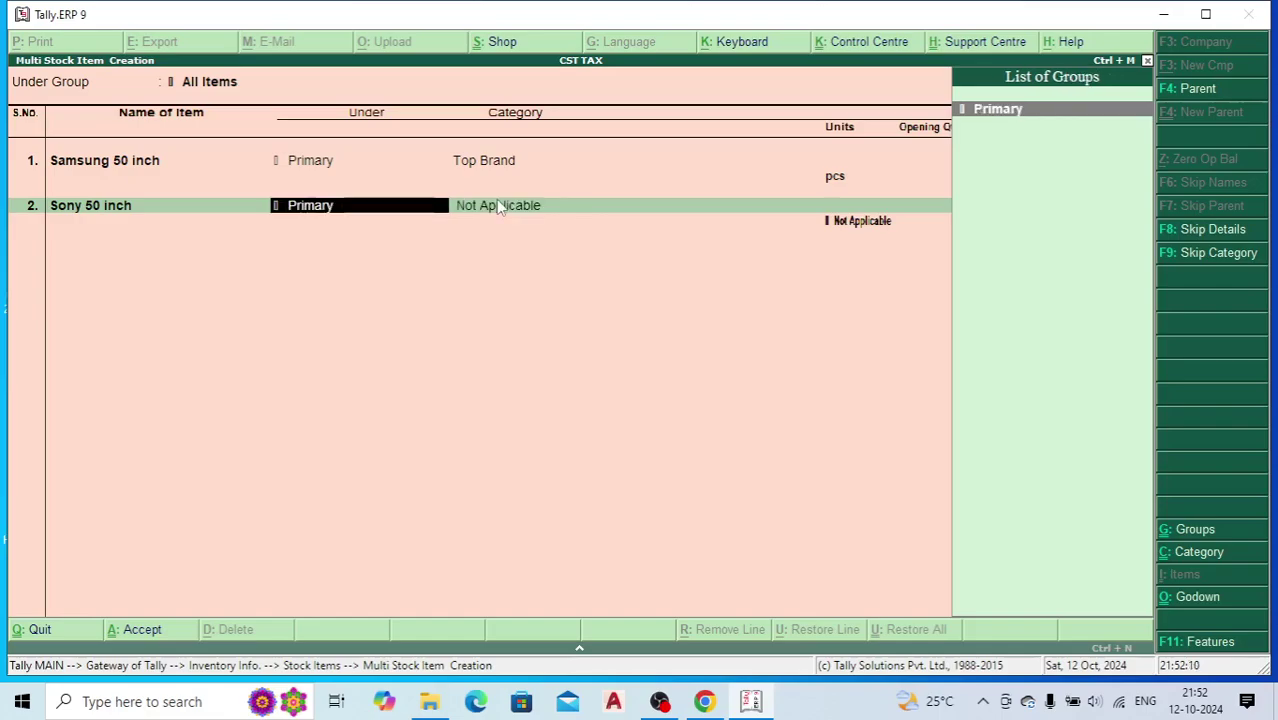
{"action": "key", "text": "Return"}
{"action": "key", "text": "Down"}
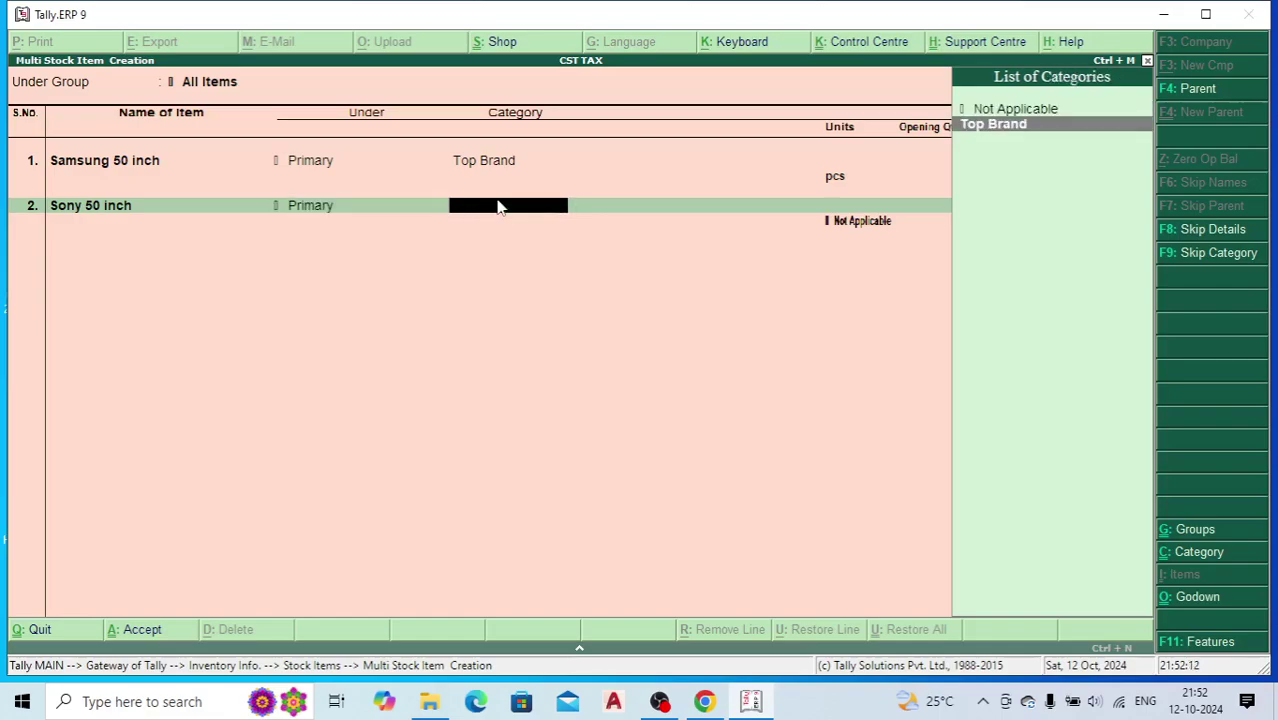
{"action": "key", "text": "Return"}
- Set the Sony 50 inch item's unit to pcs, leave its opening quantity blank, and end the item list
{"action": "key", "text": "Down"}
{"action": "key", "text": "Return"}
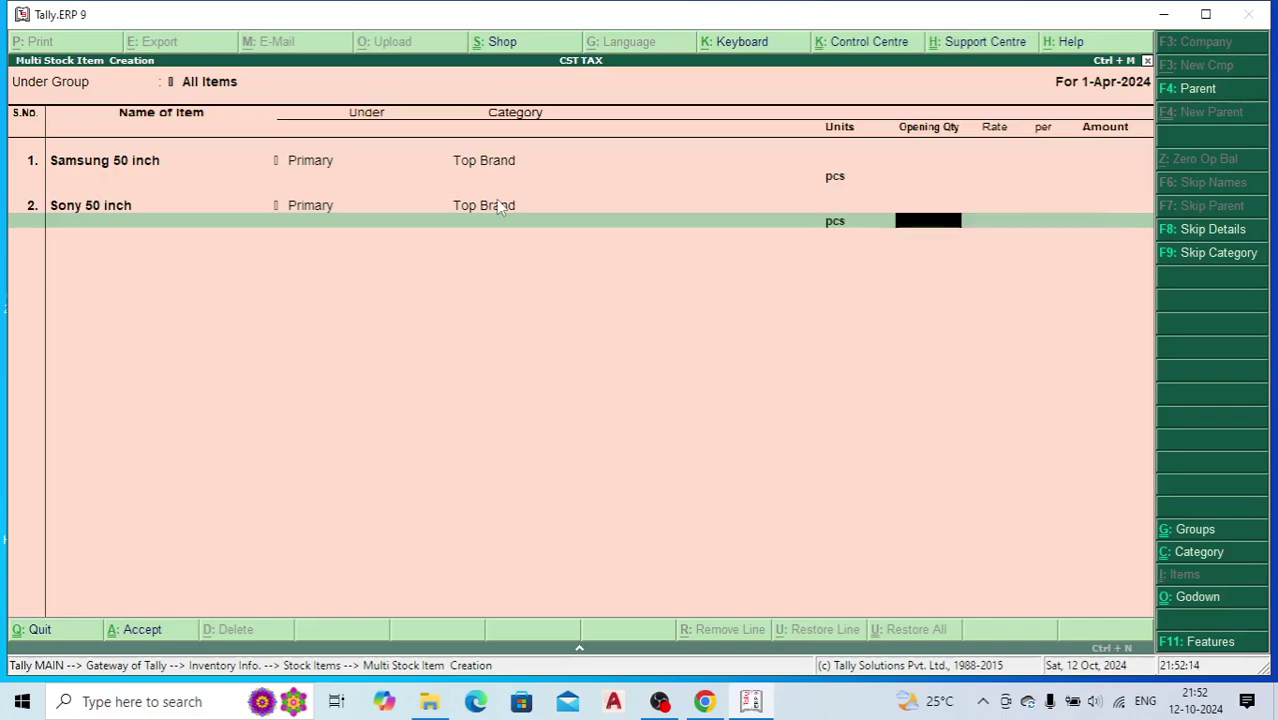
{"action": "key", "text": "Return"}
{"action": "key", "text": "Return"}
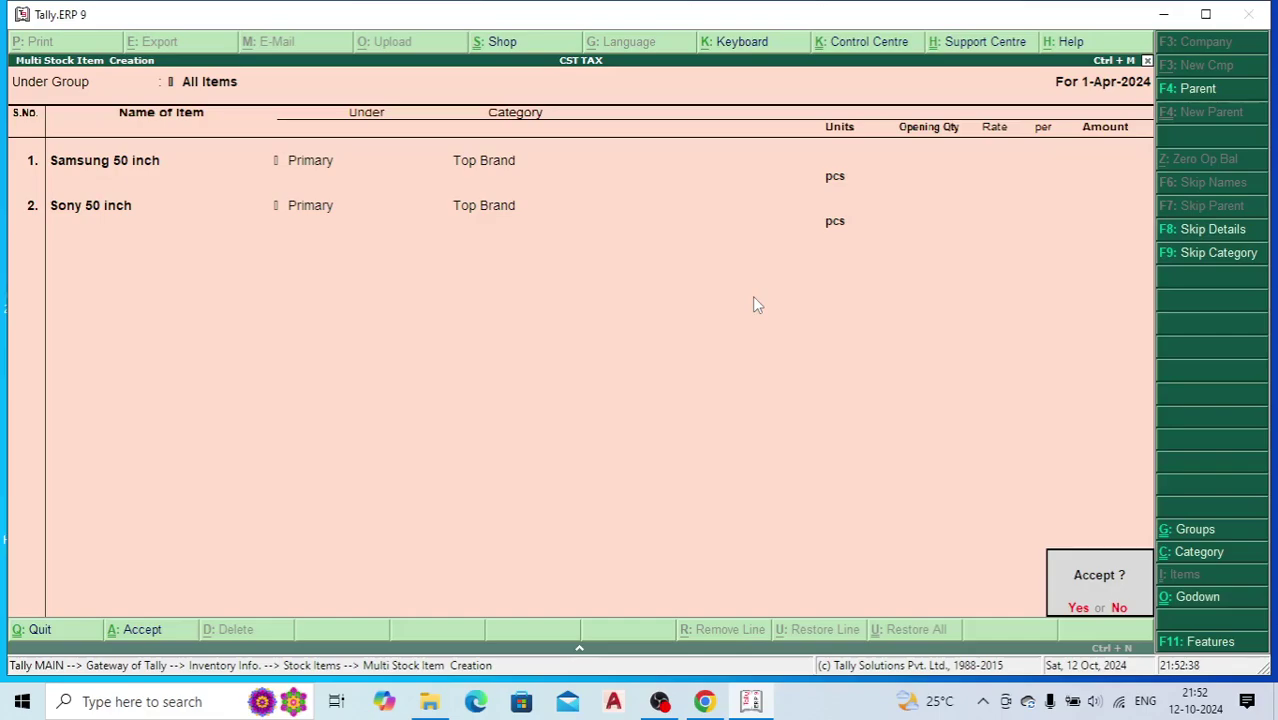
- Decline saving the stock item list and return to the Samsung 50 inch name entry
{"action": "key", "text": "n"}
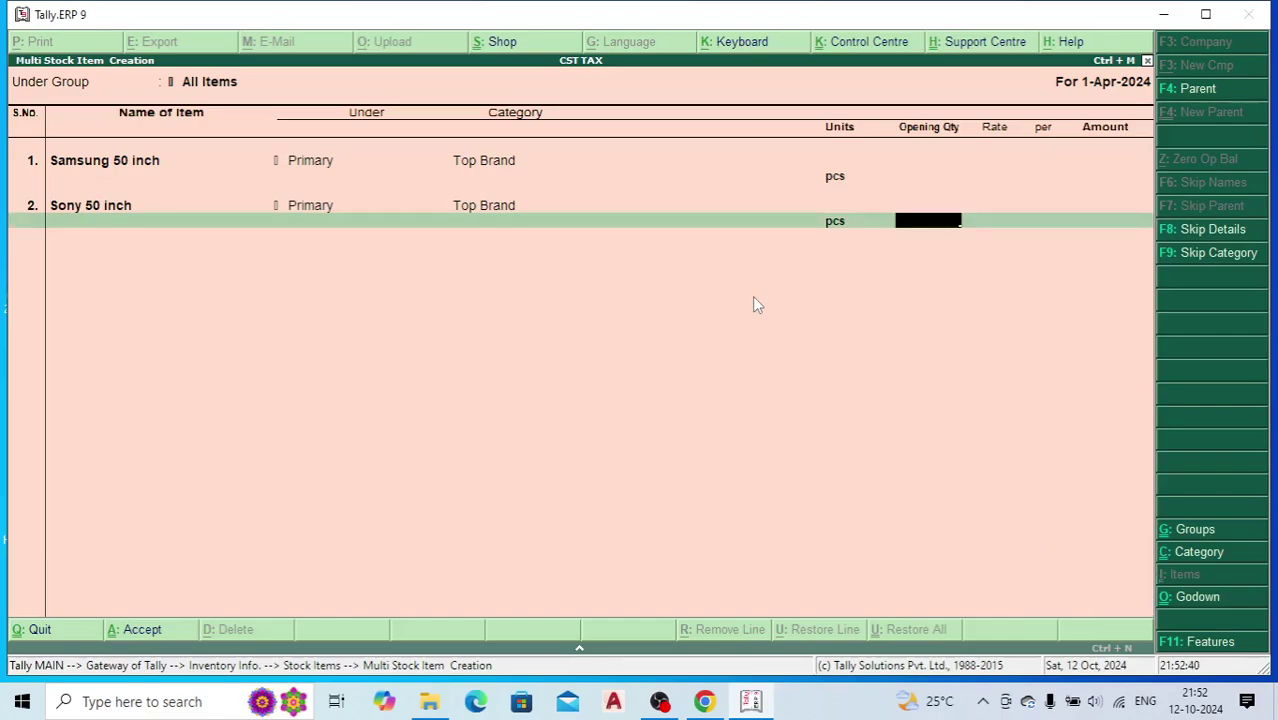
{"action": "key", "text": "BackSpace"}
{"action": "key", "text": "BackSpace"}
{"action": "key", "text": "BackSpace"}
{"action": "key", "text": "BackSpace"}
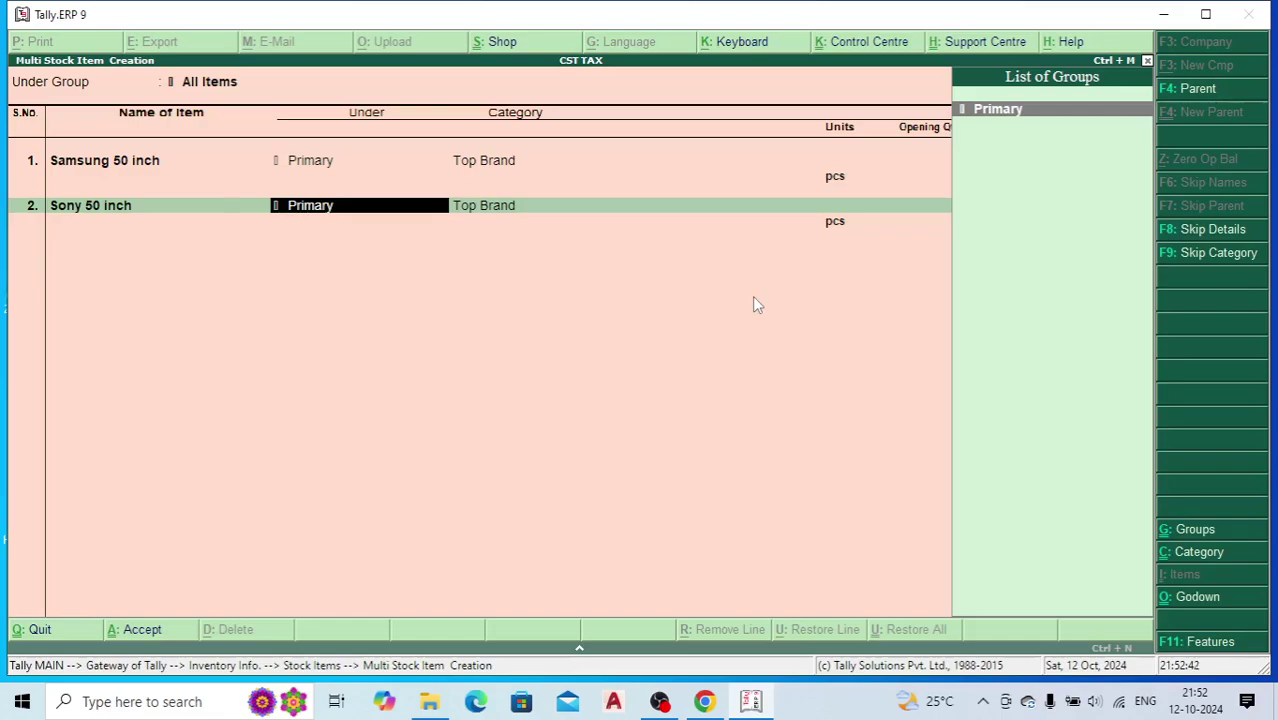
{"action": "key", "text": "BackSpace"}
{"action": "key", "text": "BackSpace"}
{"action": "key", "text": "BackSpace"}
{"action": "key", "text": "BackSpace"}
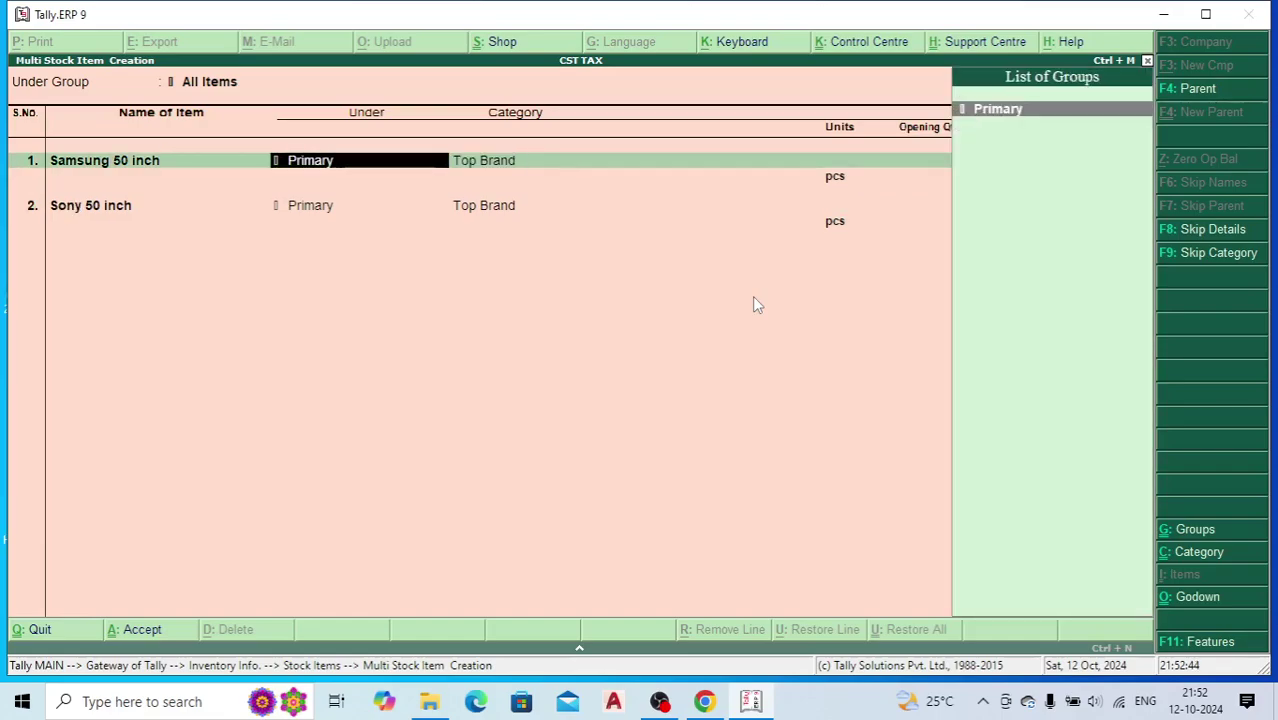
{"action": "key", "text": "BackSpace"}
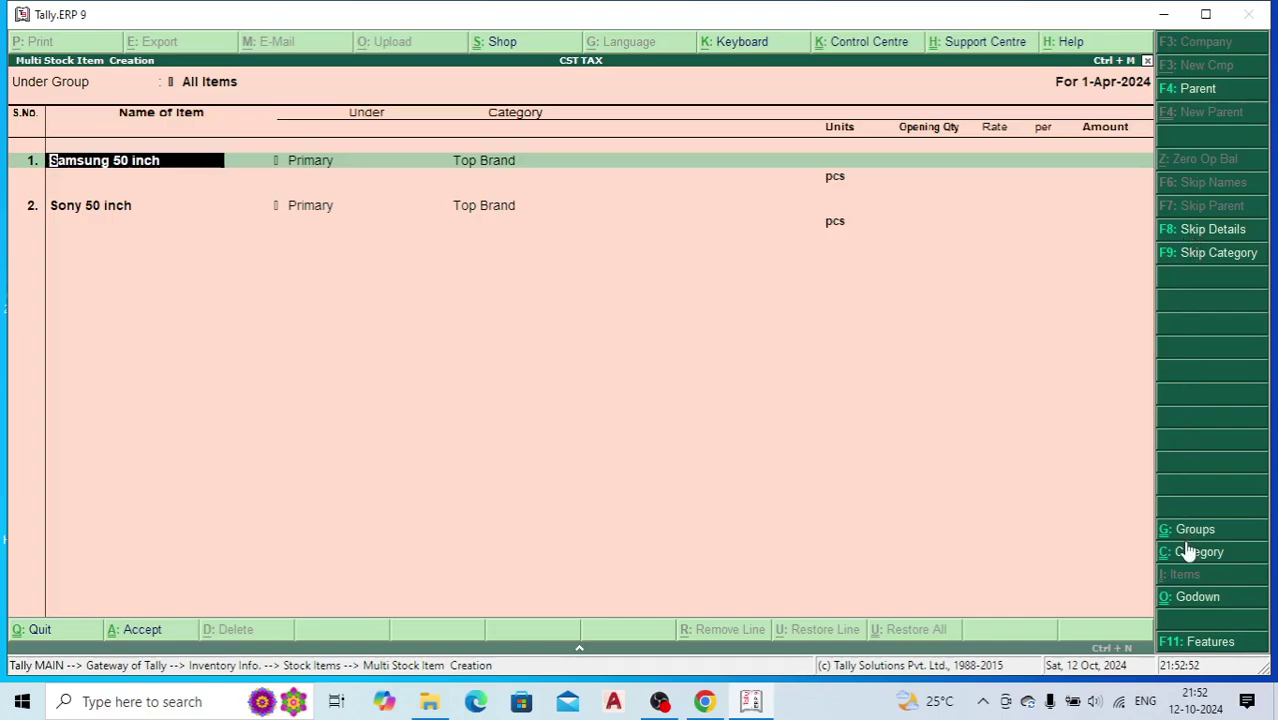
- Review the company's Inventory Features and its Statutory and Taxation features, and return to the stock item list
{"action": "left_click", "coordinate": [1180, 648]}
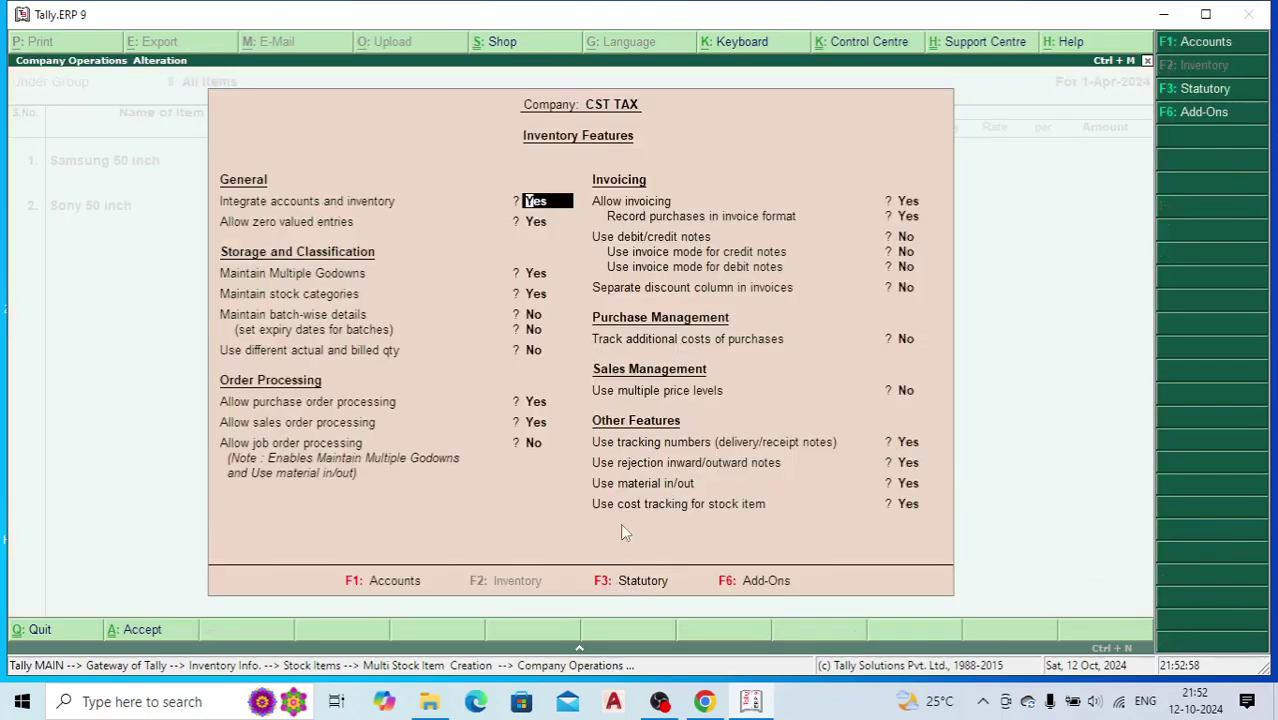
{"action": "key", "text": "F3"}
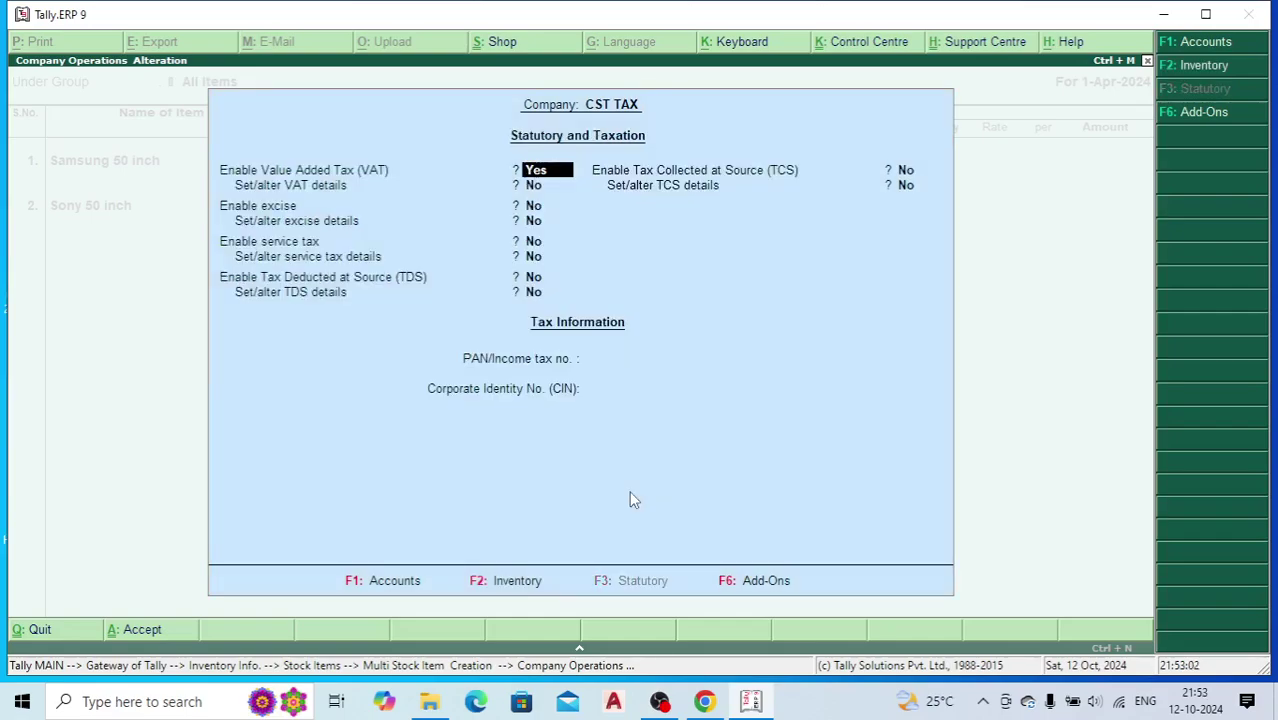
{"action": "key", "text": "Escape"}
{"action": "key", "text": "Return"}
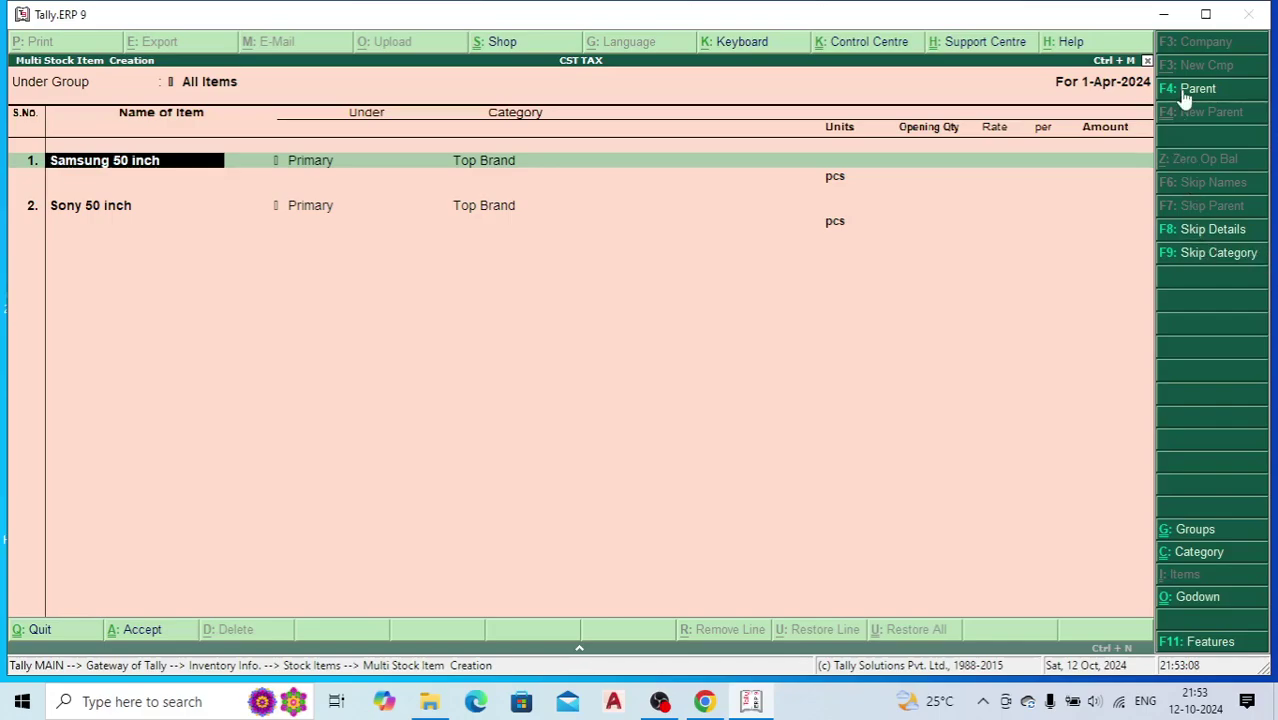
- Keep all entries for Samsung 50 inch and Sony 50 inch and save both stock items
{"action": "key", "text": "Return"}
{"action": "key", "text": "Return"}
{"action": "key", "text": "Return"}
{"action": "key", "text": "Return"}
{"action": "key", "text": "Return"}
{"action": "key", "text": "Return"}
{"action": "key", "text": "Return"}
{"action": "key", "text": "Return"}
{"action": "key", "text": "Return"}
{"action": "key", "text": "Return"}
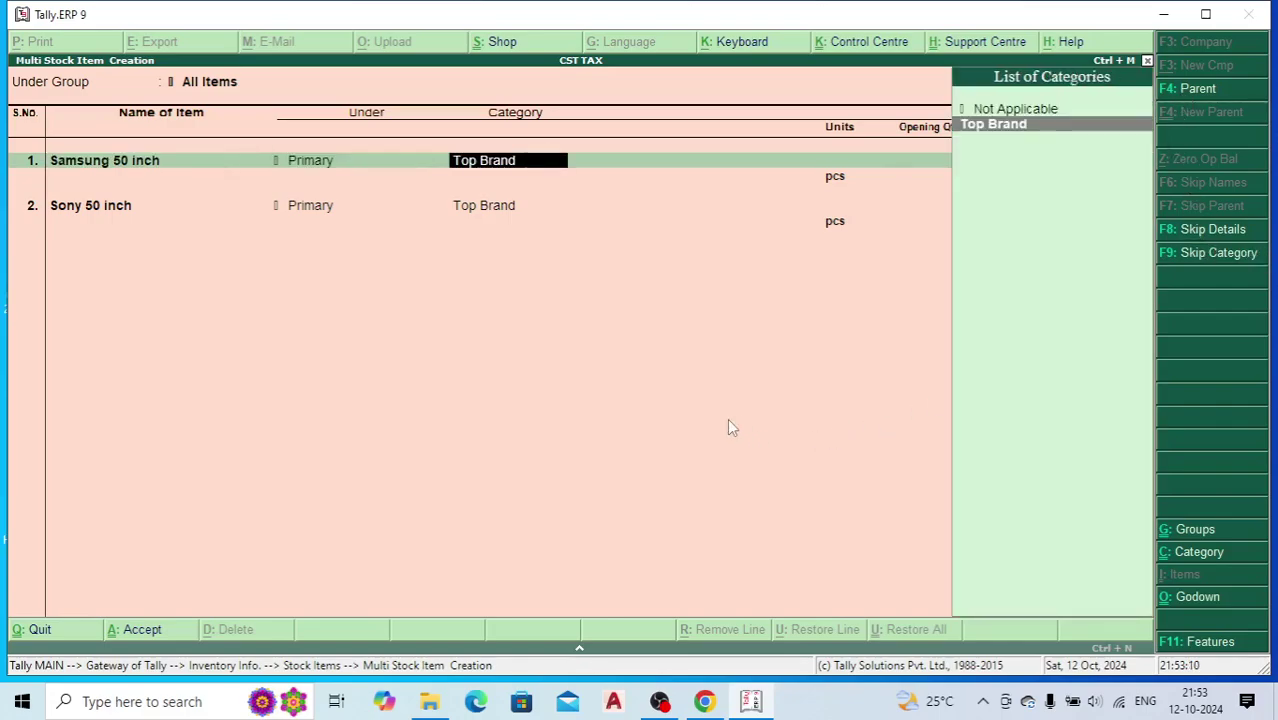
{"action": "key", "text": "Return"}
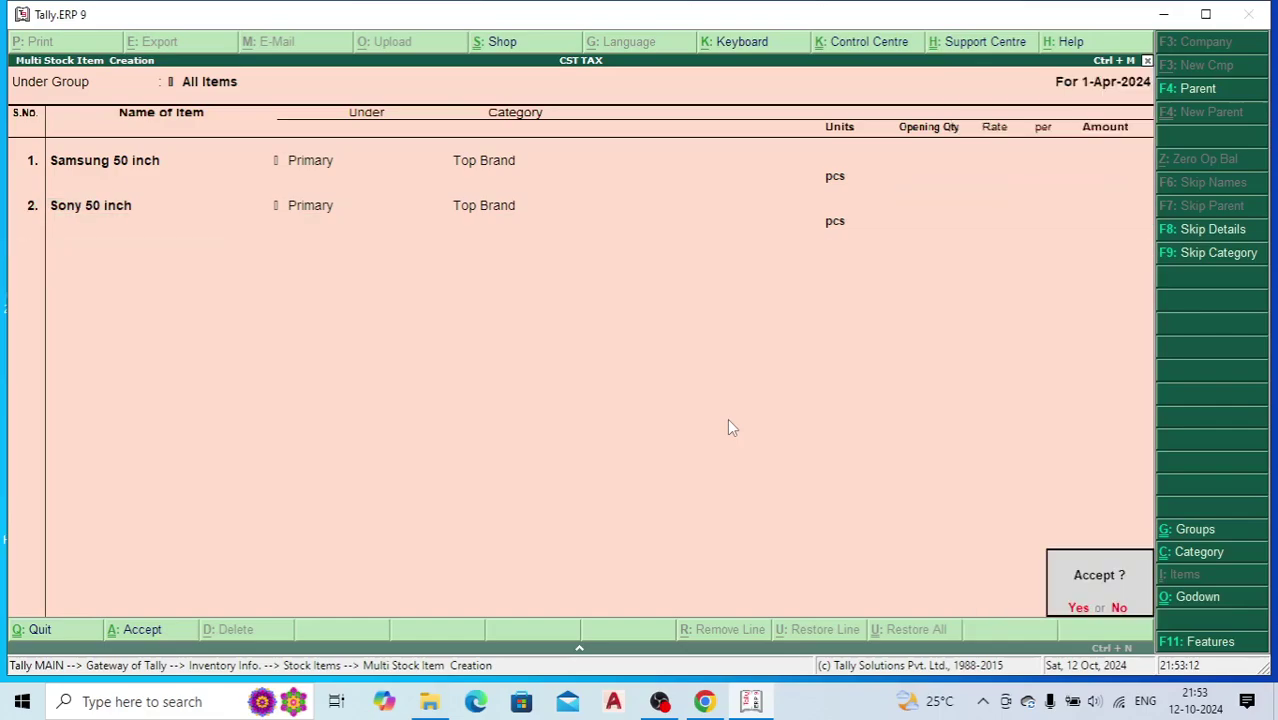
{"action": "key", "text": "Return"}
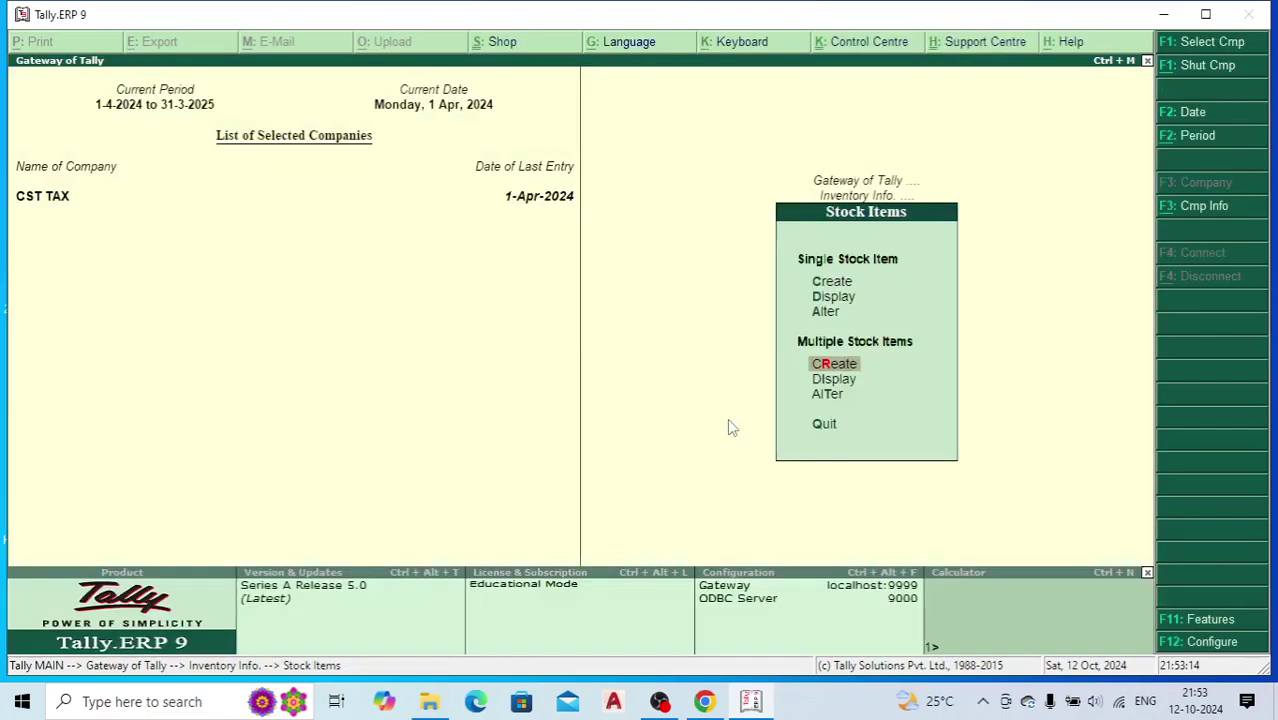
- Bring up the list of stock items for altering a single item
{"action": "key", "text": "Up"}
{"action": "key", "text": "Up"}
{"action": "key", "text": "Up"}
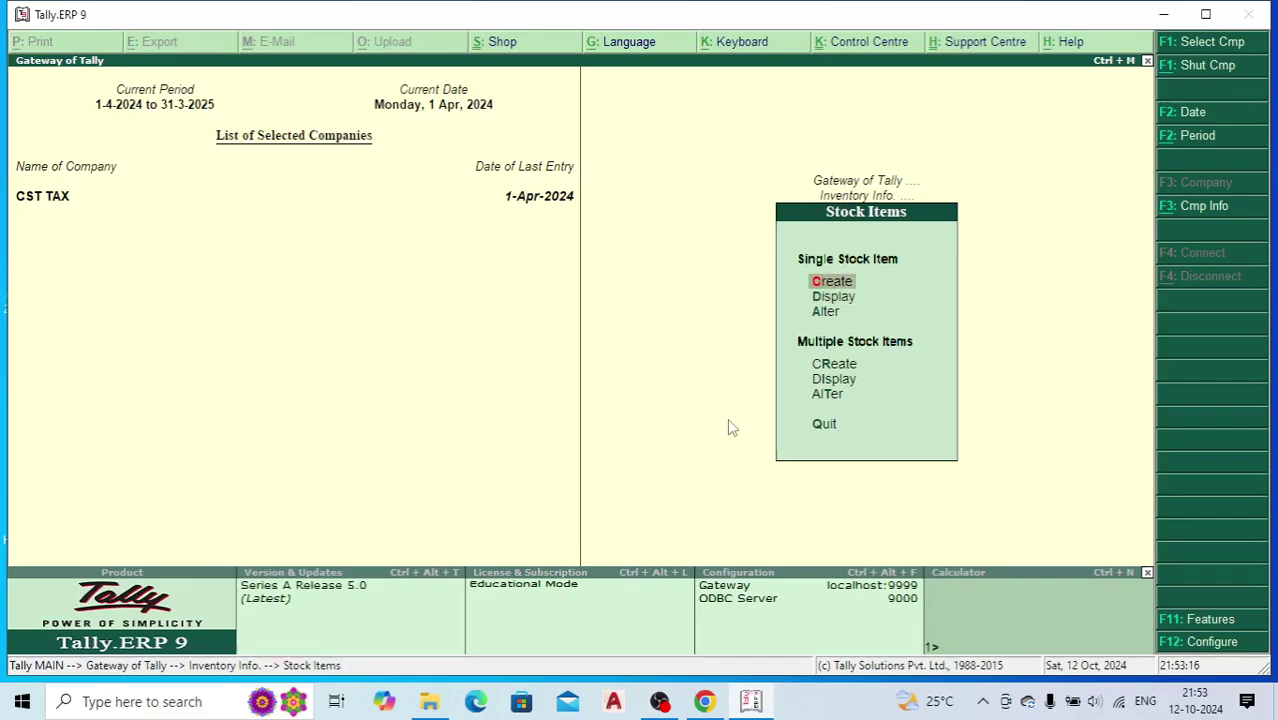
{"action": "key", "text": "Down"}
{"action": "key", "text": "Down"}
{"action": "key", "text": "Return"}
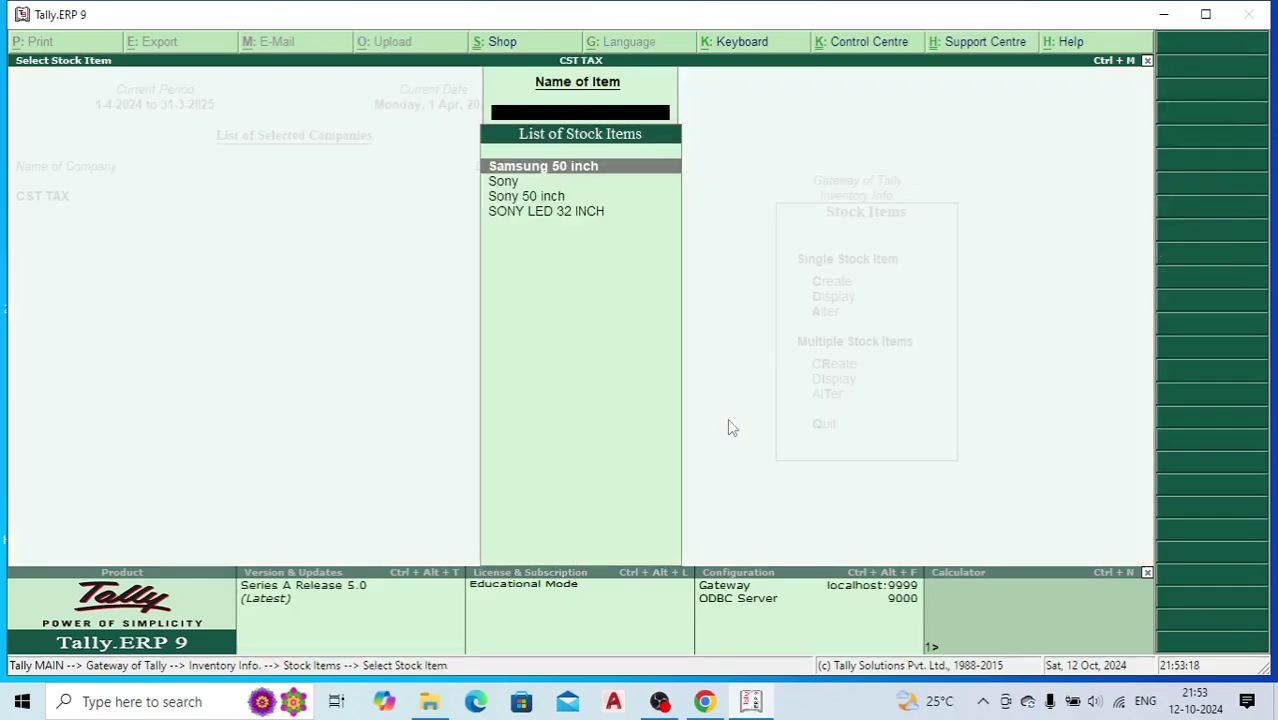
- Select the Samsung 50 inch stock item and open it for alteration
{"action": "key", "text": "Down"}
{"action": "key", "text": "Down"}
{"action": "key", "text": "Up"}
{"action": "key", "text": "Up"}
{"action": "key", "text": "Down"}
{"action": "key", "text": "Down"}
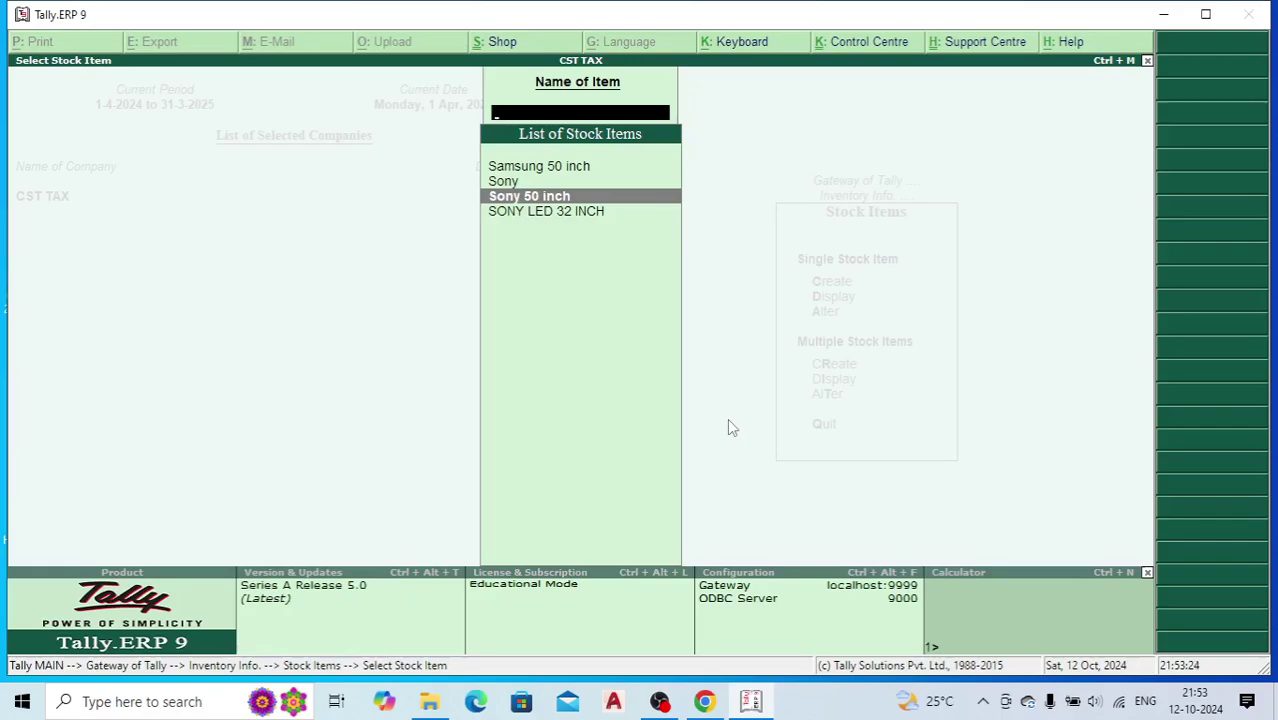
{"action": "key", "text": "Up"}
{"action": "key", "text": "Up"}
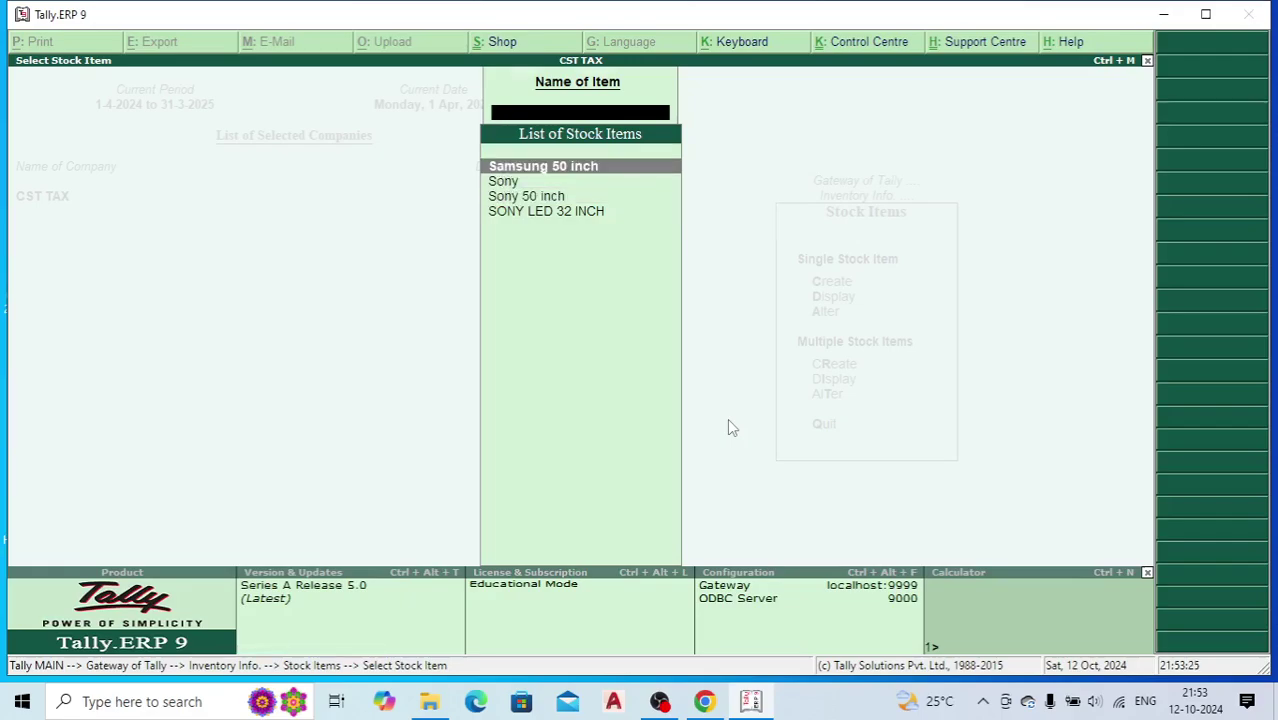
{"action": "key", "text": "Return"}
- Mark VAT as applicable for the Samsung 50 inch stock item and enable setting its VAT details
{"action": "key", "text": "Return"}
{"action": "key", "text": "Return"}
{"action": "key", "text": "Return"}
{"action": "key", "text": "Return"}
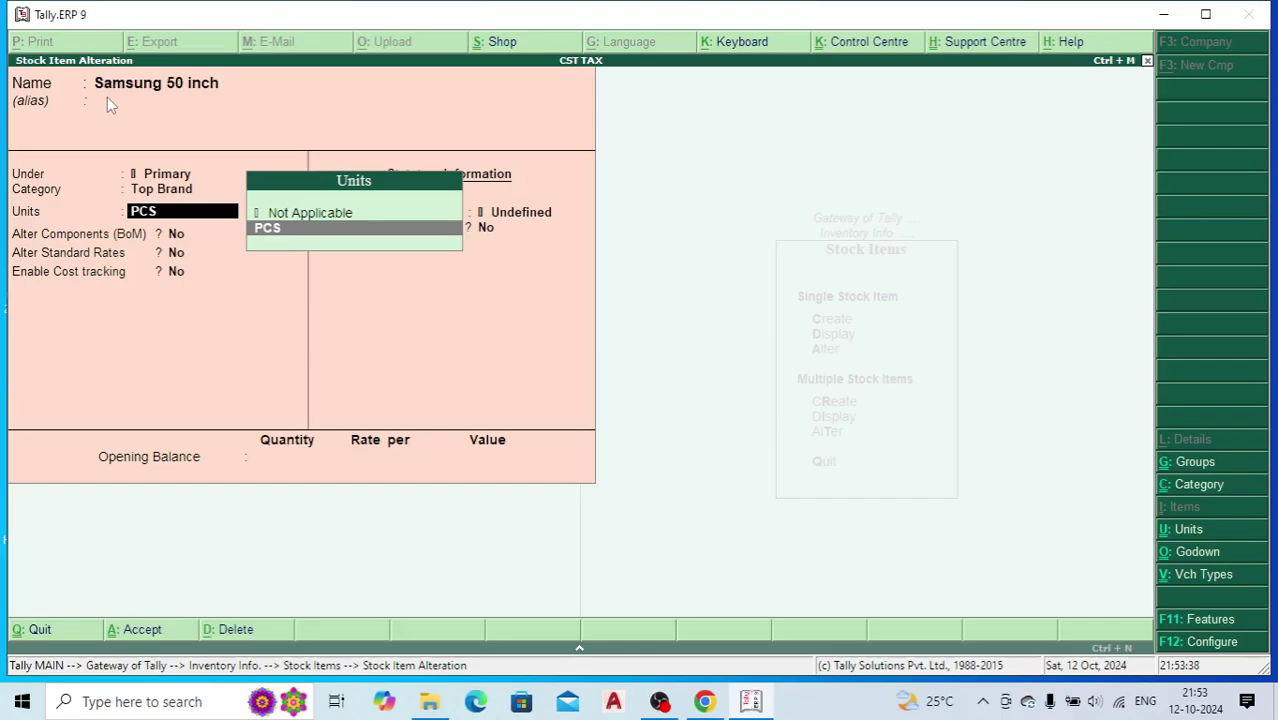
{"action": "key", "text": "Return"}
{"action": "key", "text": "Return"}
{"action": "key", "text": "Return"}
{"action": "key", "text": "Return"}
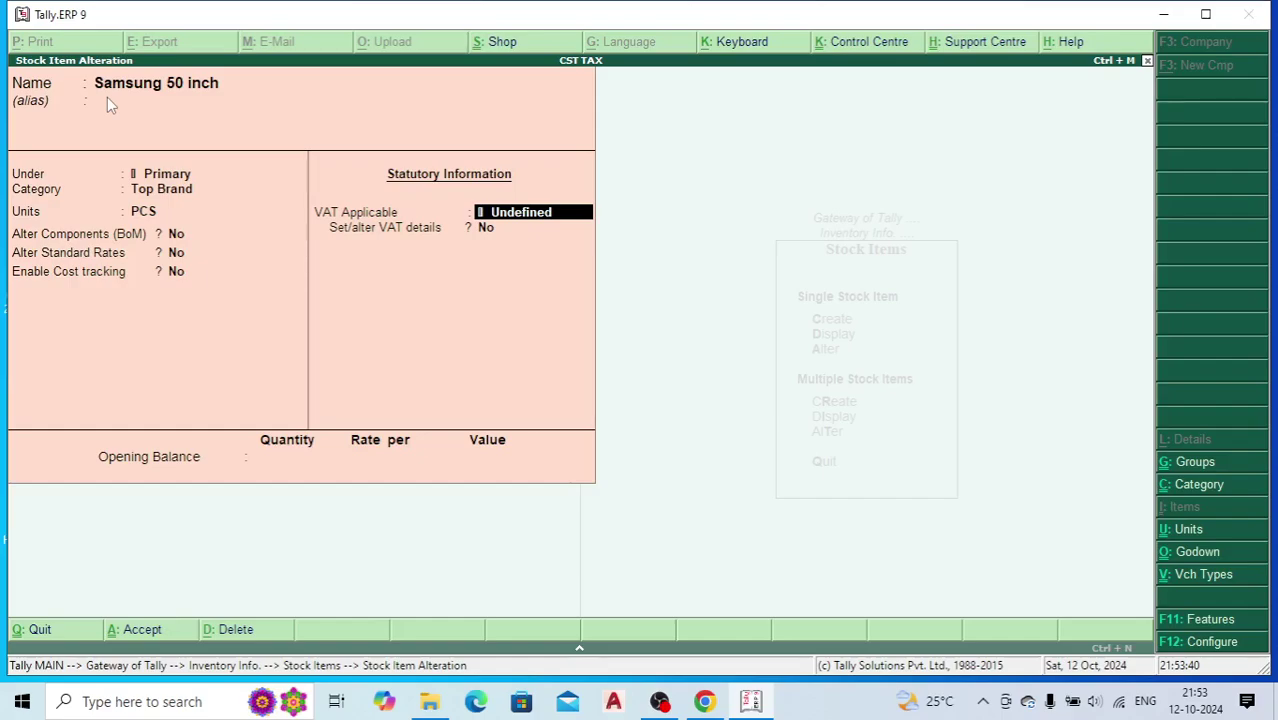
{"action": "key", "text": "Return"}
{"action": "key", "text": "BackSpace"}
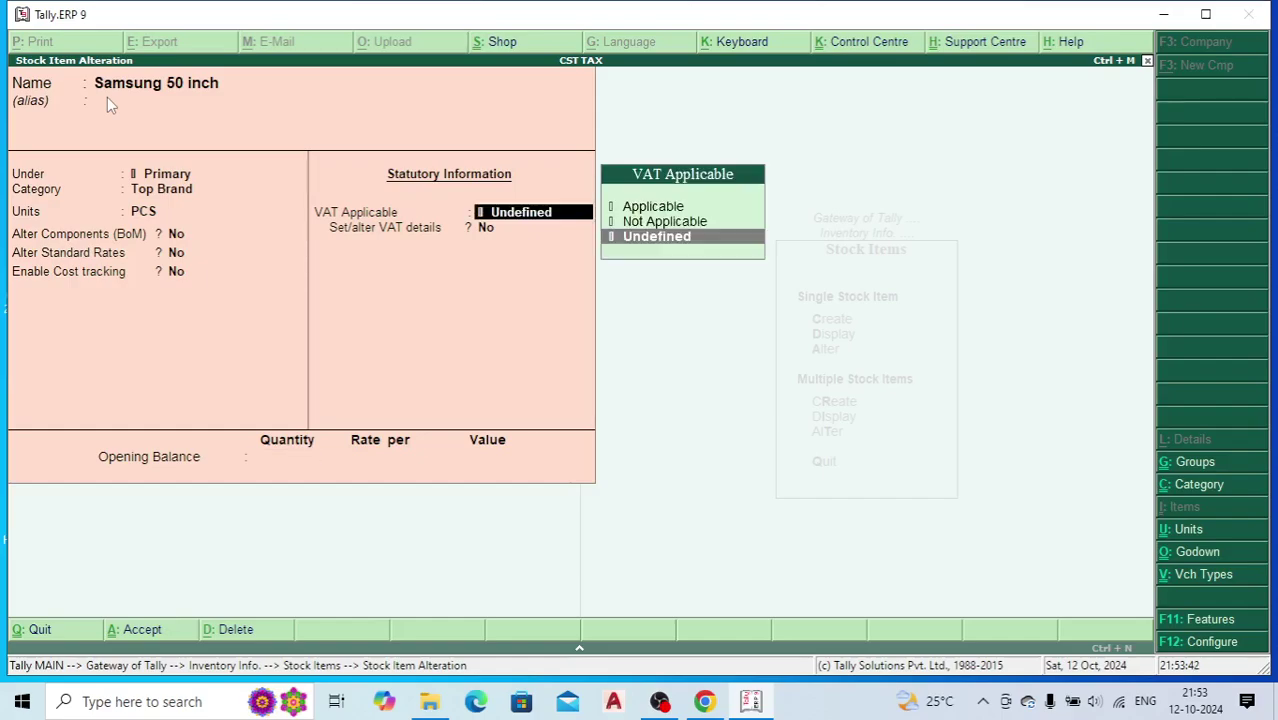
{"action": "key", "text": "Up"}
{"action": "key", "text": "Up"}
{"action": "key", "text": "Return"}
{"action": "type", "text": "y"}
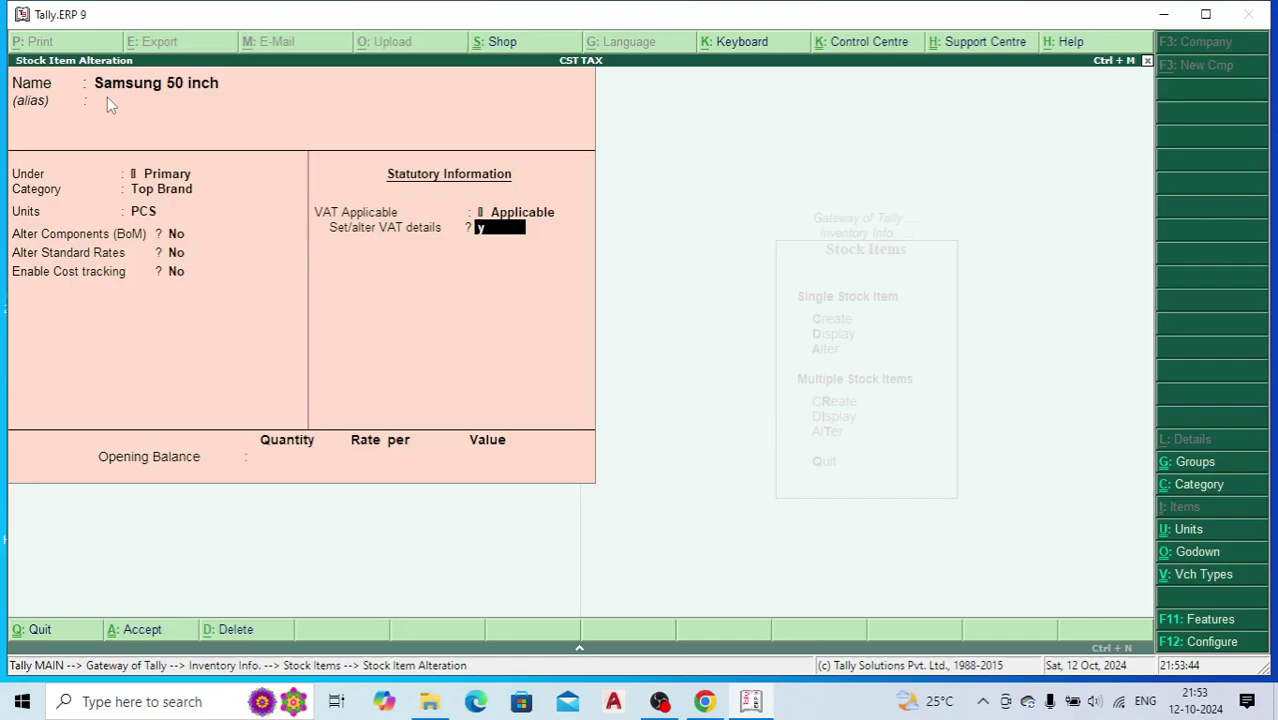
{"action": "key", "text": "Return"}
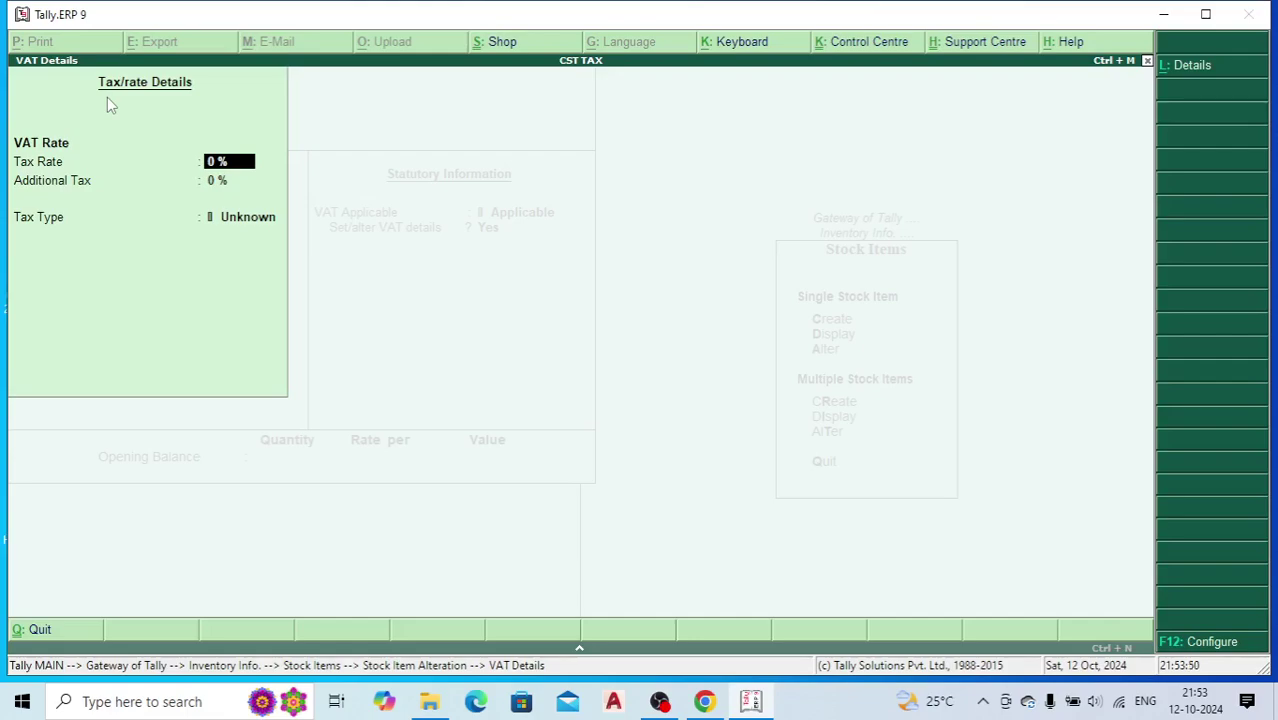
- Set the VAT tax rate of Samsung 50 inch to 4% and save the stock item
{"action": "type", "text": "4"}
{"action": "key", "text": "Return"}
{"action": "key", "text": "Return"}
{"action": "key", "text": "Return"}
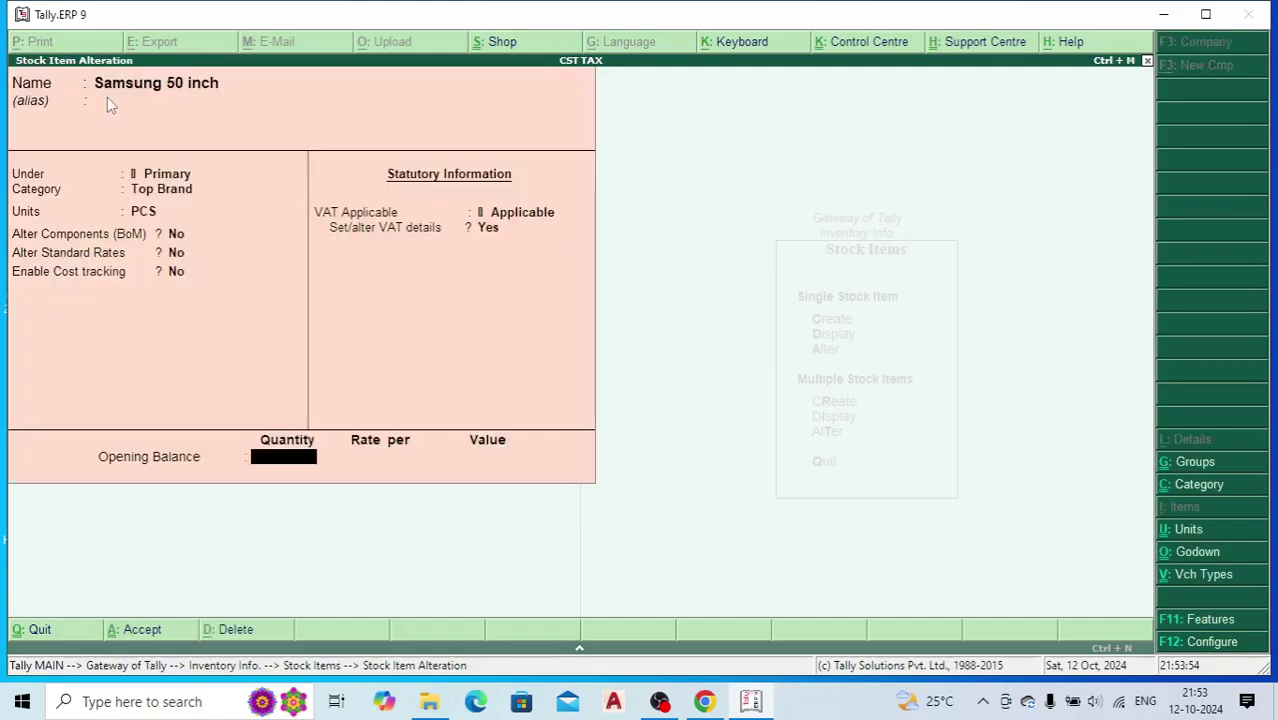
{"action": "key", "text": "Return"}
{"action": "key", "text": "Return"}
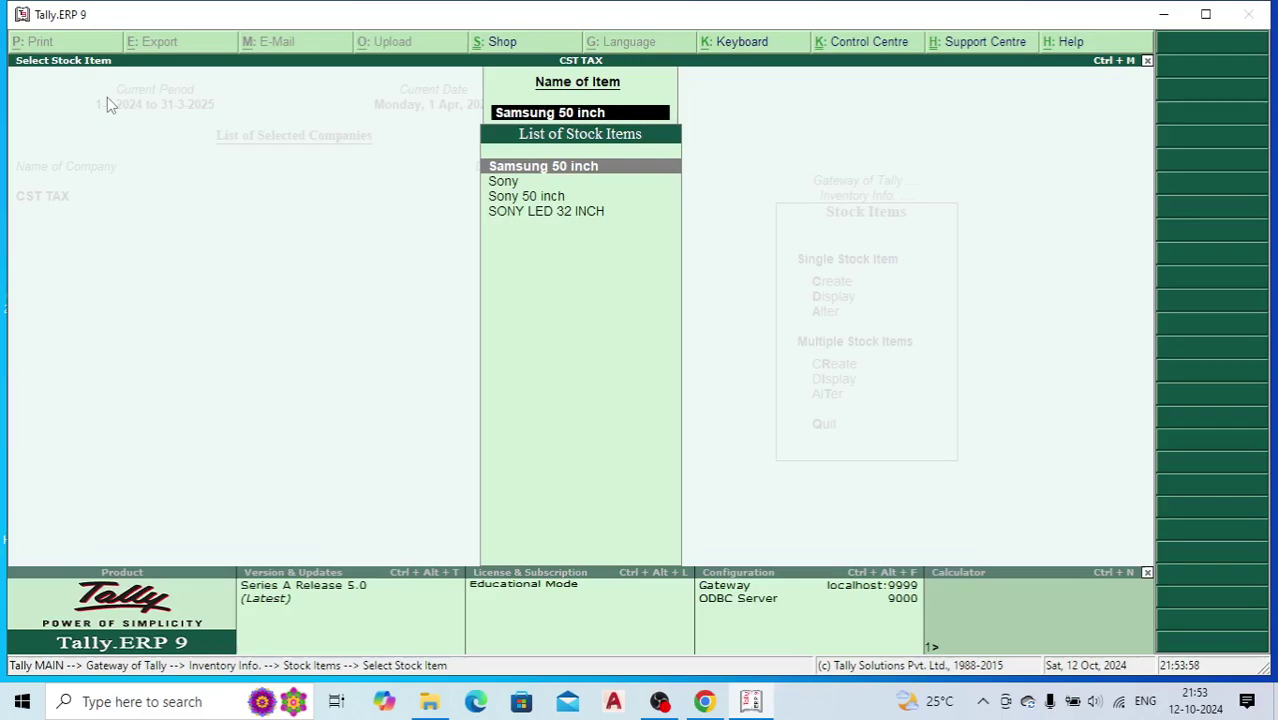
- Select the Sony 50 inch stock item and open it for alteration
{"action": "key", "text": "Down"}
{"action": "key", "text": "Down"}
{"action": "key", "text": "Return"}
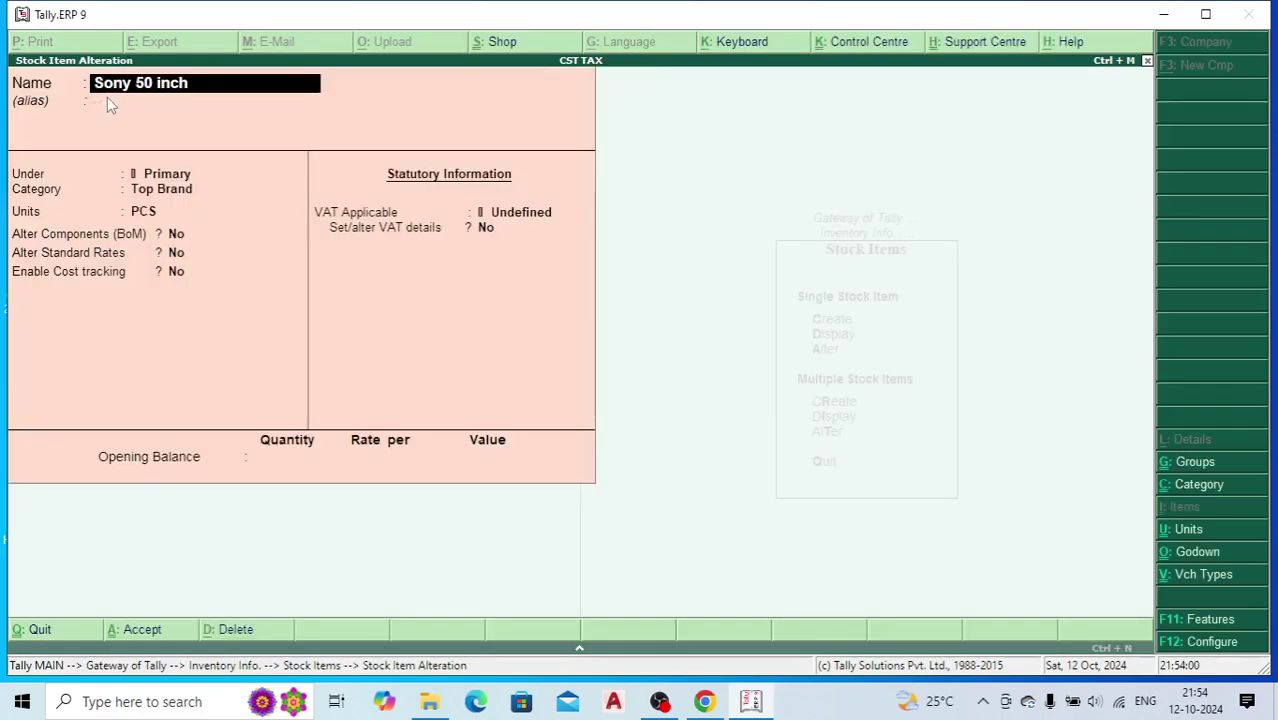
- Mark VAT as applicable for the Sony 50 inch stock item and enable setting its VAT details
{"action": "key", "text": "Return"}
{"action": "key", "text": "Return"}
{"action": "key", "text": "Return"}
{"action": "key", "text": "Return"}
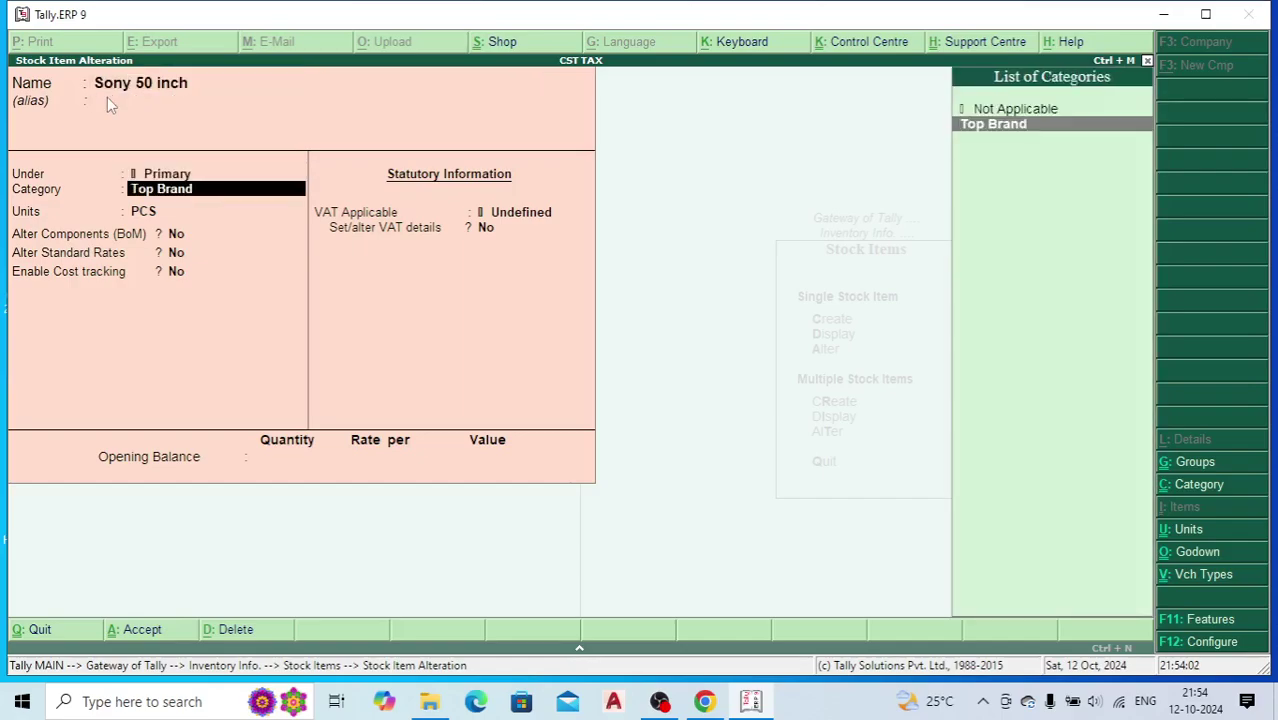
{"action": "key", "text": "Return"}
{"action": "key", "text": "Return"}
{"action": "key", "text": "Return"}
{"action": "key", "text": "Return"}
{"action": "key", "text": "Return"}
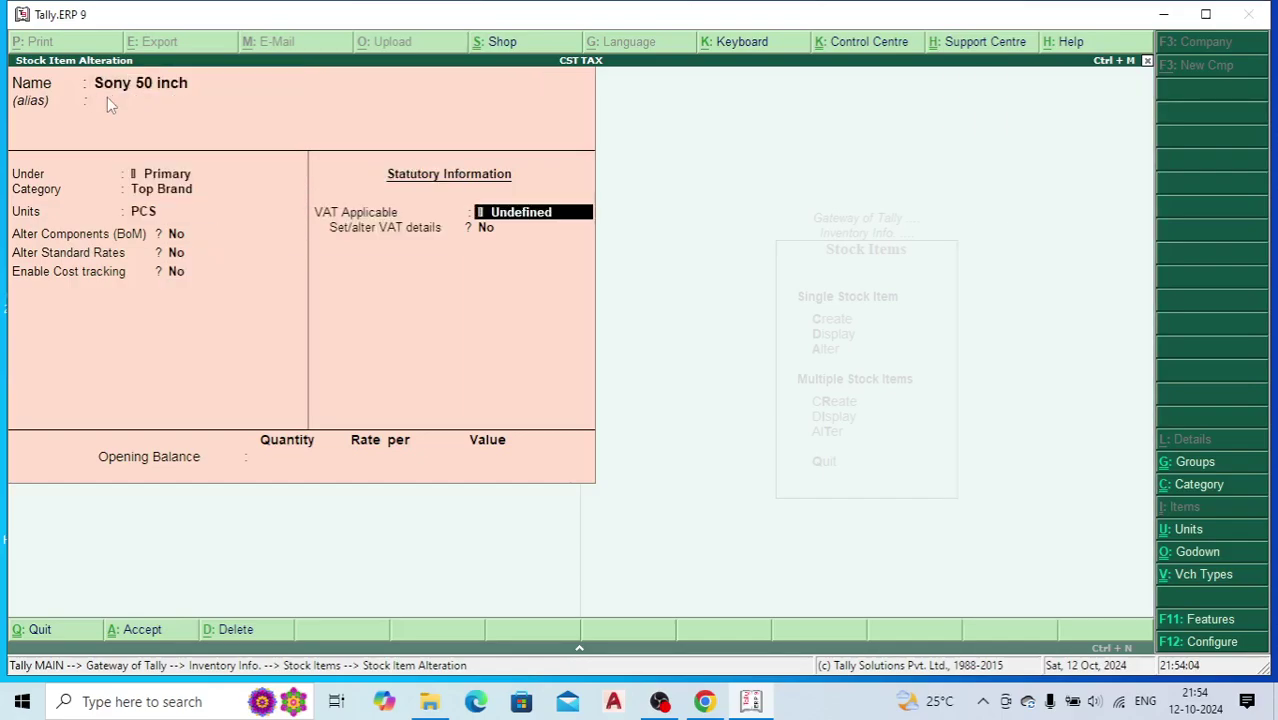
{"action": "key", "text": "BackSpace"}
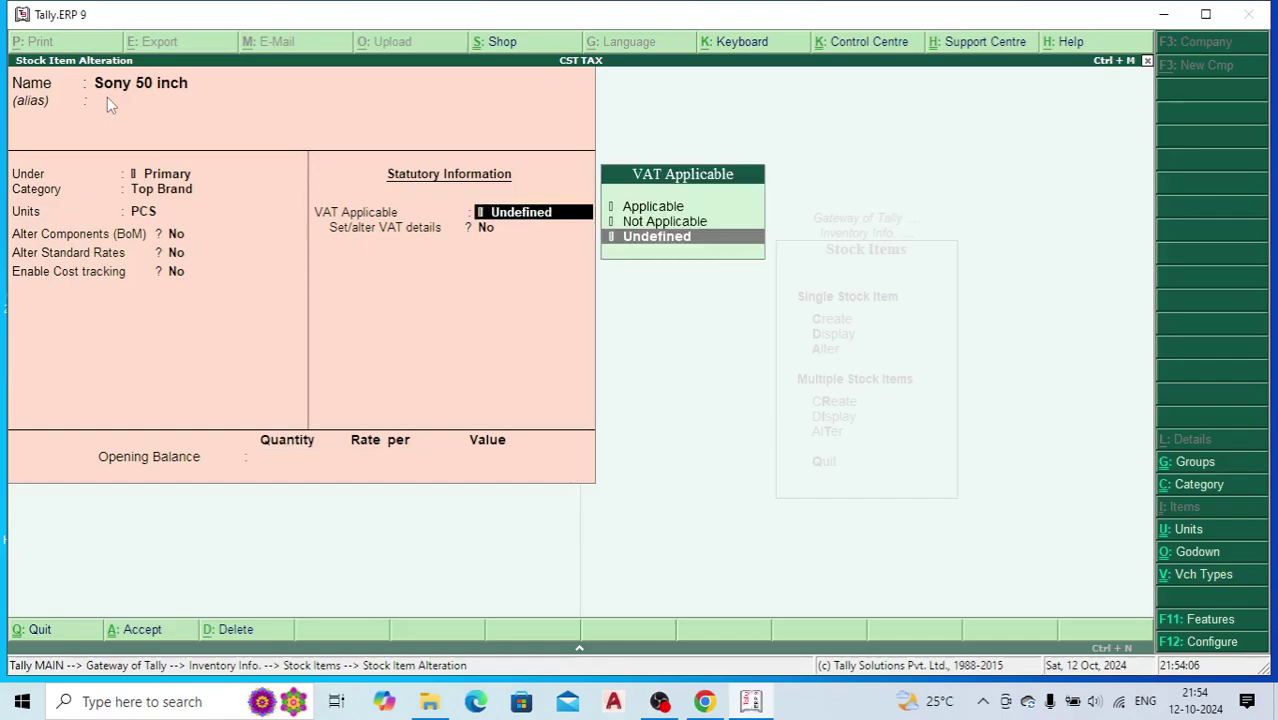
{"action": "key", "text": "Up"}
{"action": "key", "text": "Up"}
{"action": "key", "text": "Return"}
{"action": "key", "text": "y"}
- Set the VAT tax rate of Sony 50 inch to 12.5% and save the stock item
{"action": "type", "text": "12.5"}
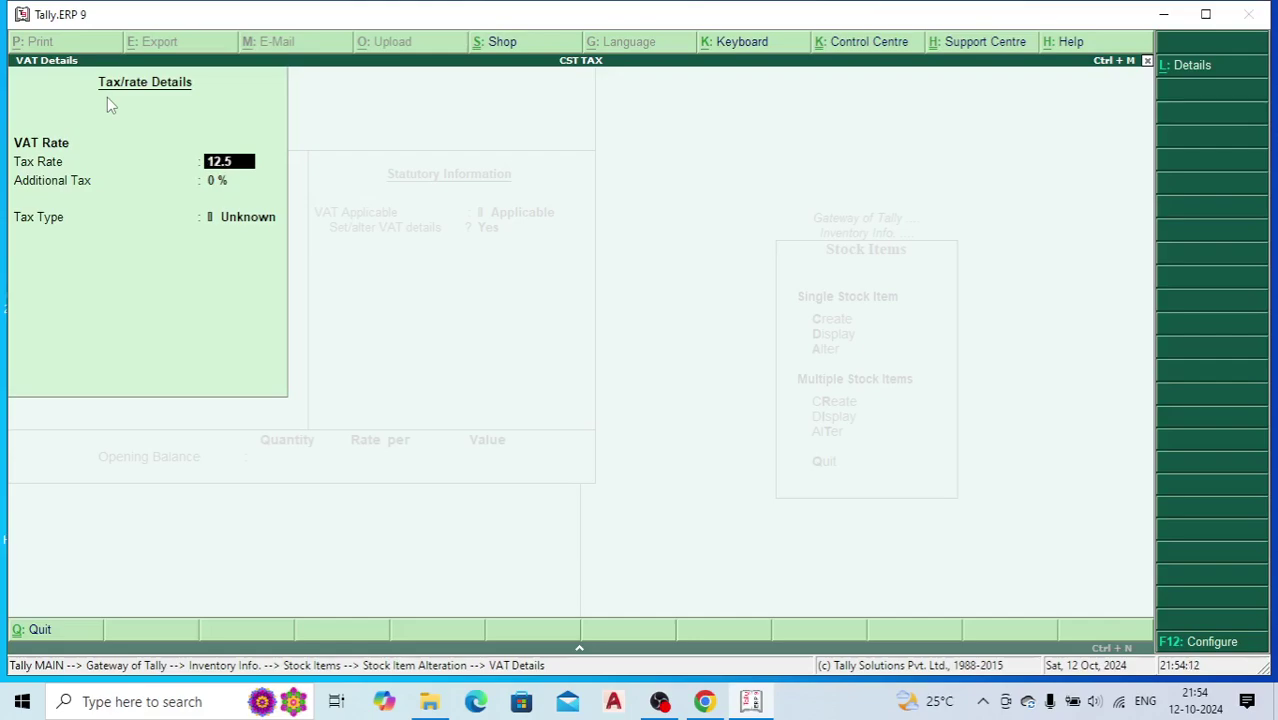
{"action": "key", "text": "Return"}
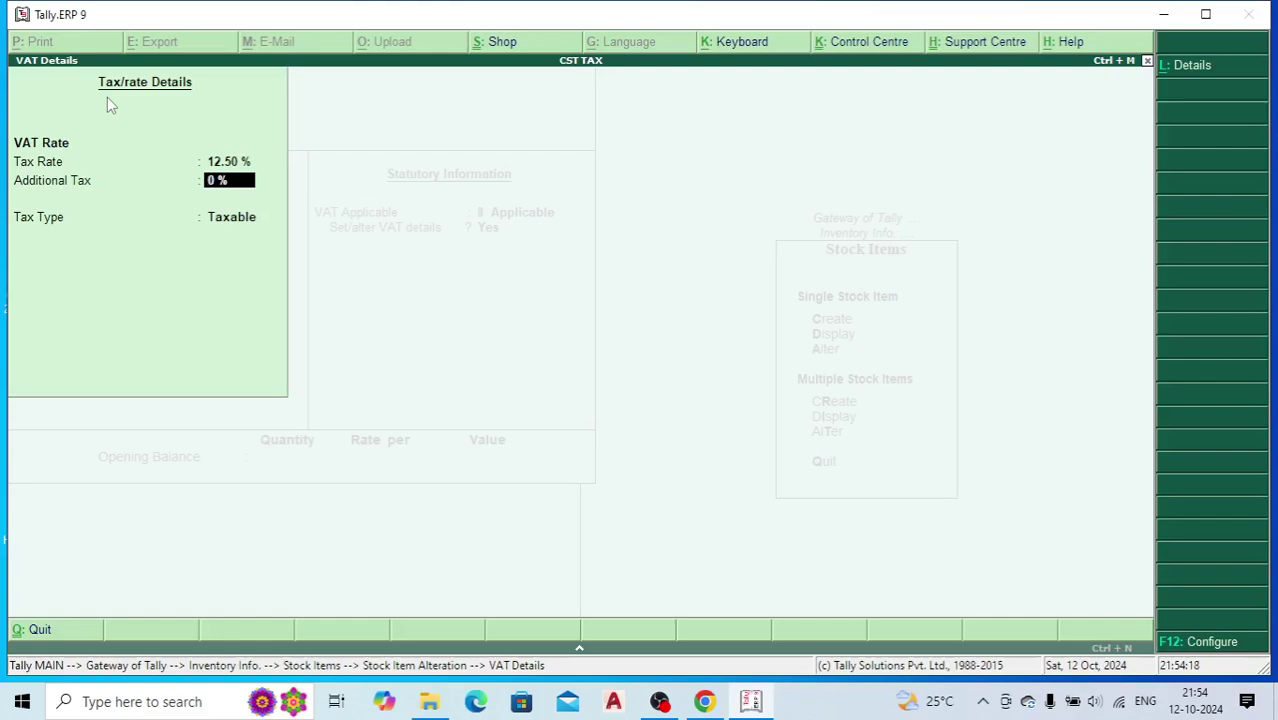
{"action": "key", "text": "Return"}
{"action": "key", "text": "Return"}
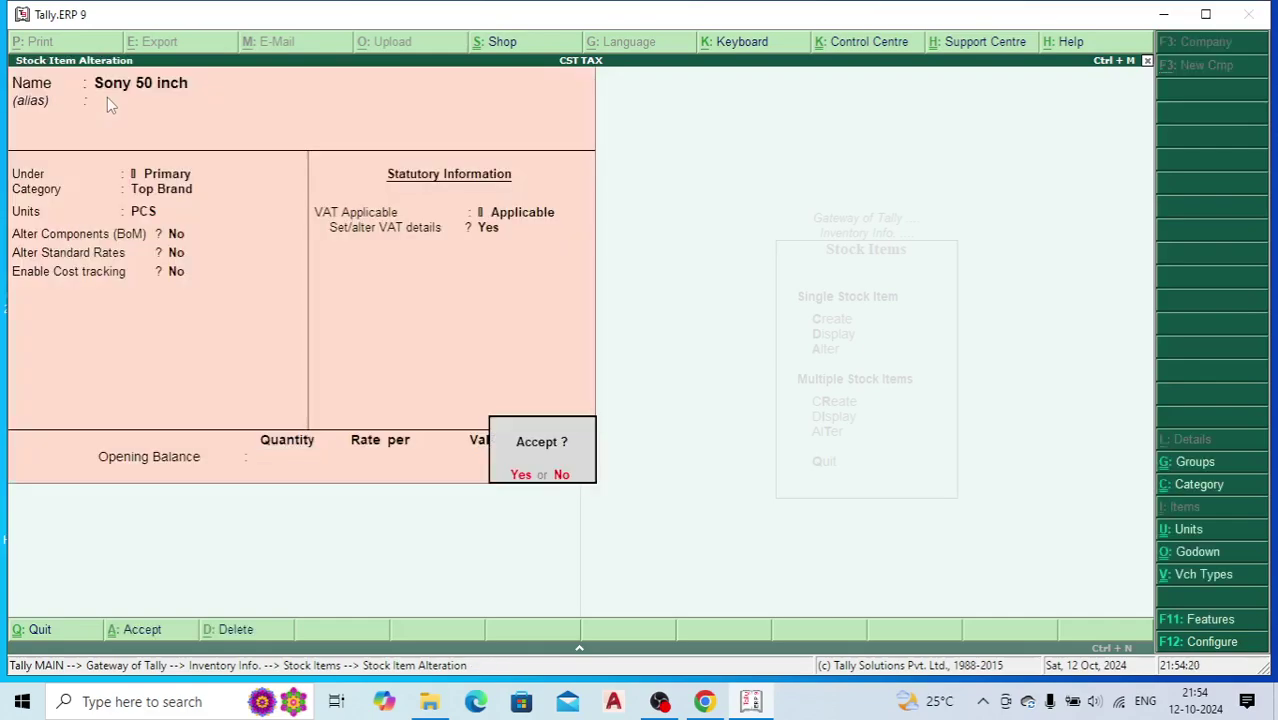
{"action": "key", "text": "Return"}
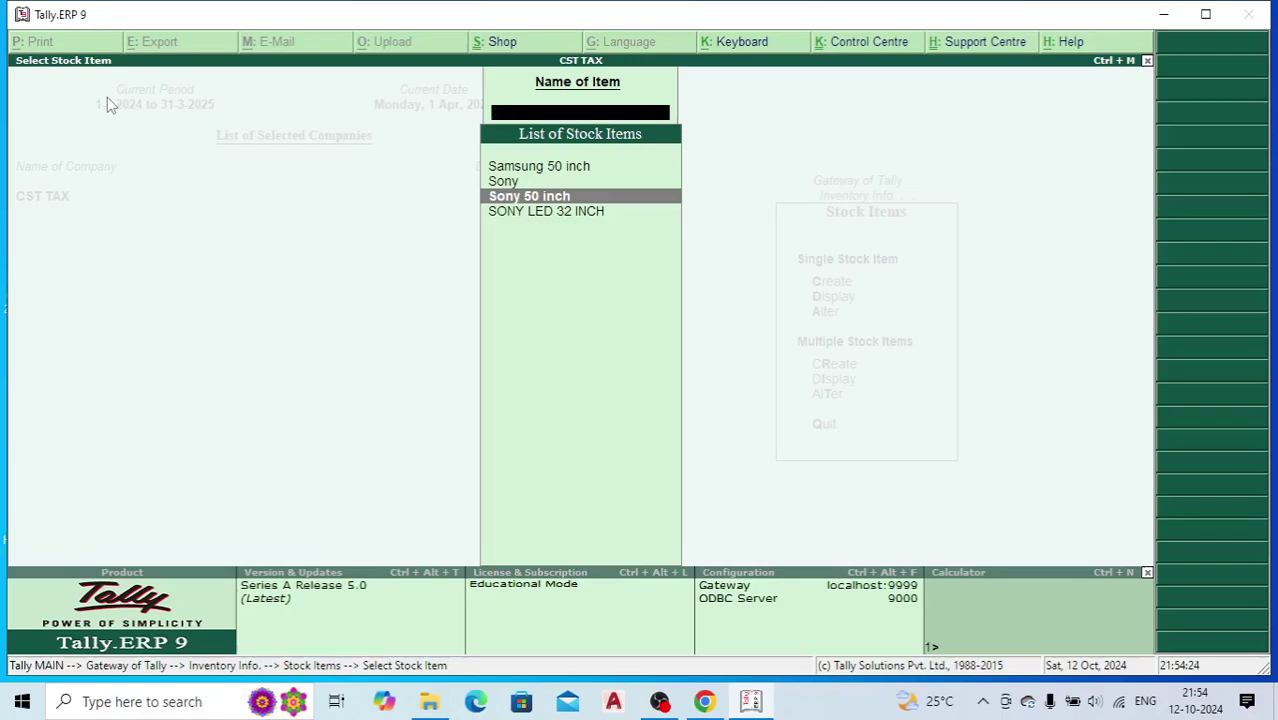
- Leave the inventory masters and start a new purchase voucher
{"action": "key", "text": "Escape"}
{"action": "key", "text": "Escape"}
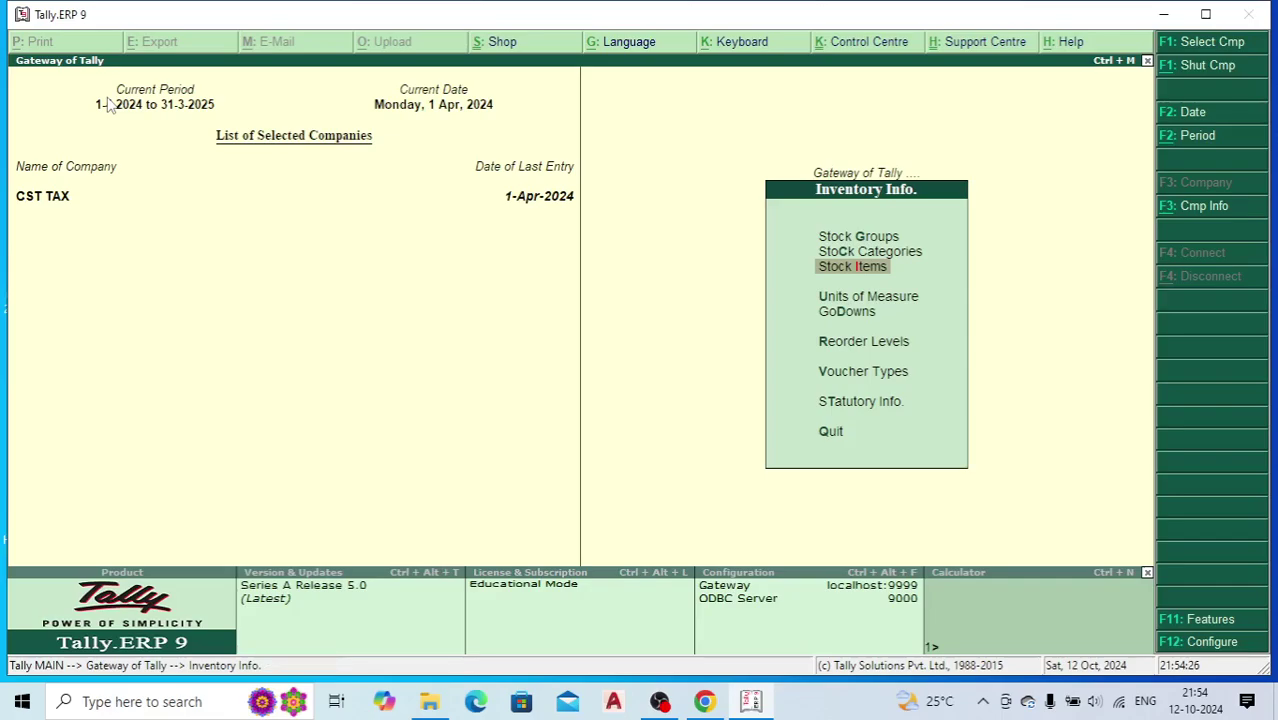
{"action": "key", "text": "Escape"}
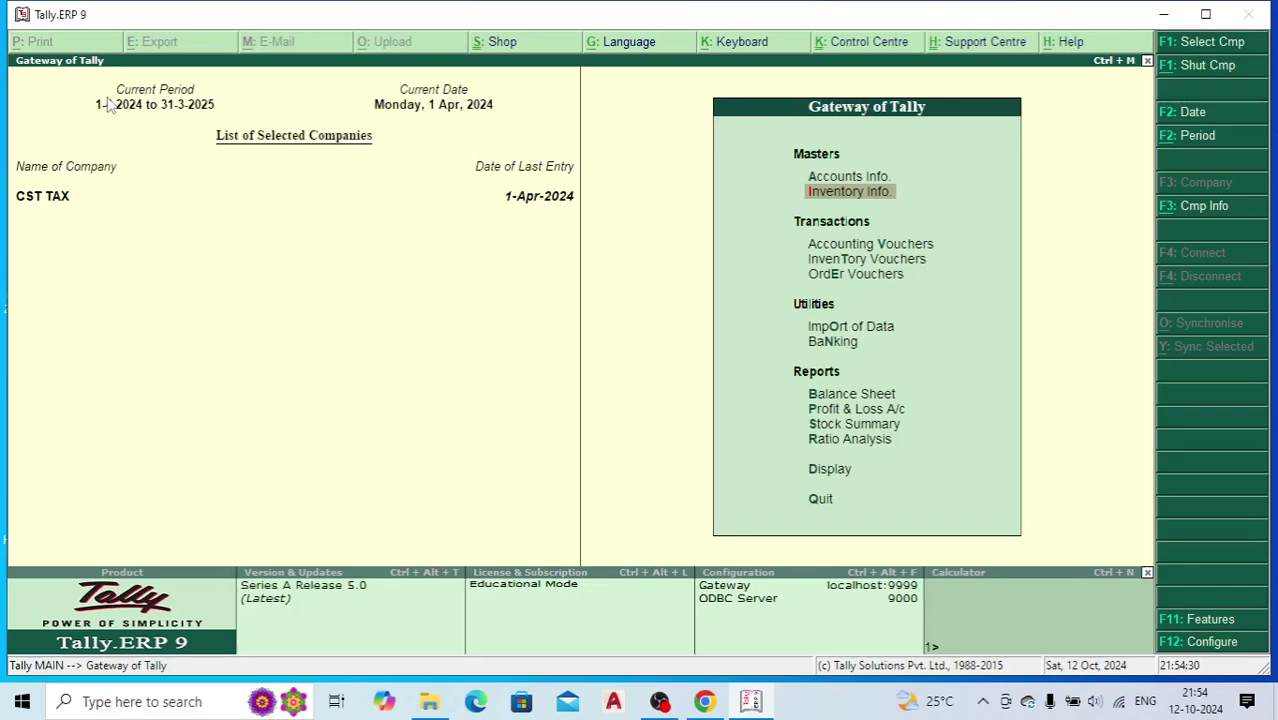
{"action": "key", "text": "v"}
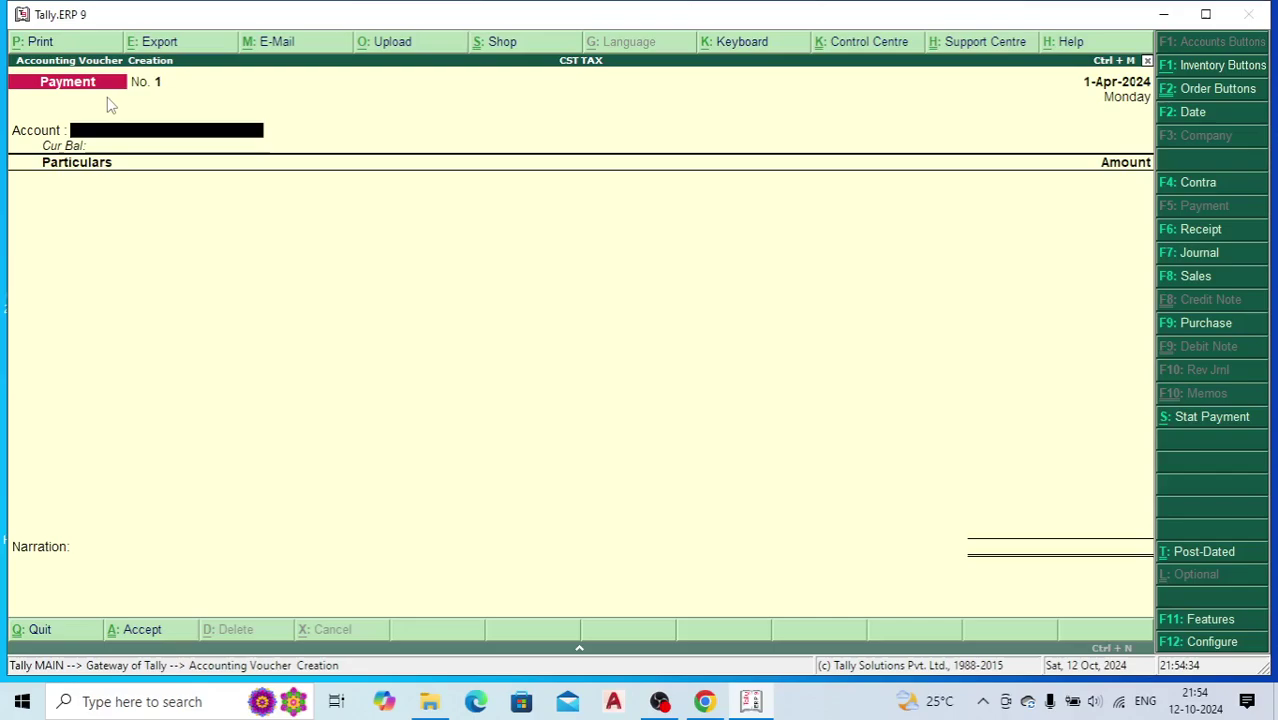
{"action": "key", "text": "F9"}
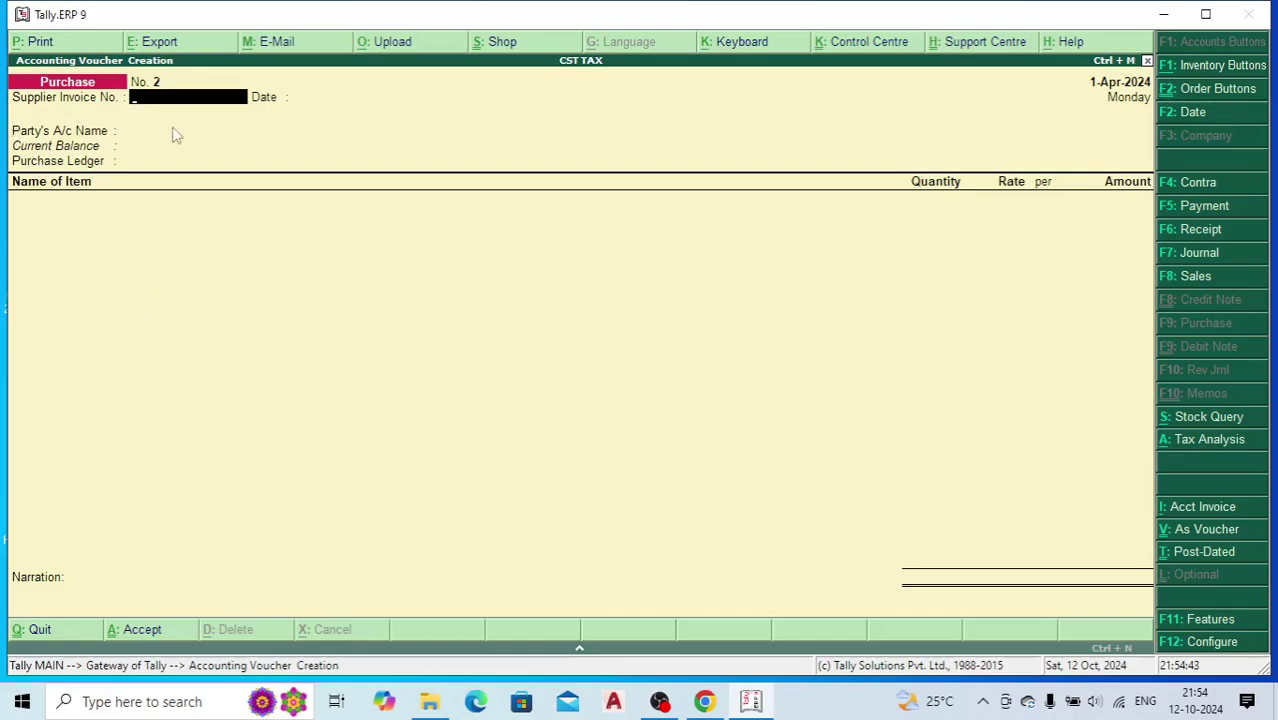
- Enter supplier invoice number p/01 and keep 1-Apr-2024 as its date
{"action": "type", "text": "p/01"}
{"action": "key", "text": "Return"}
{"action": "key", "text": "Return"}
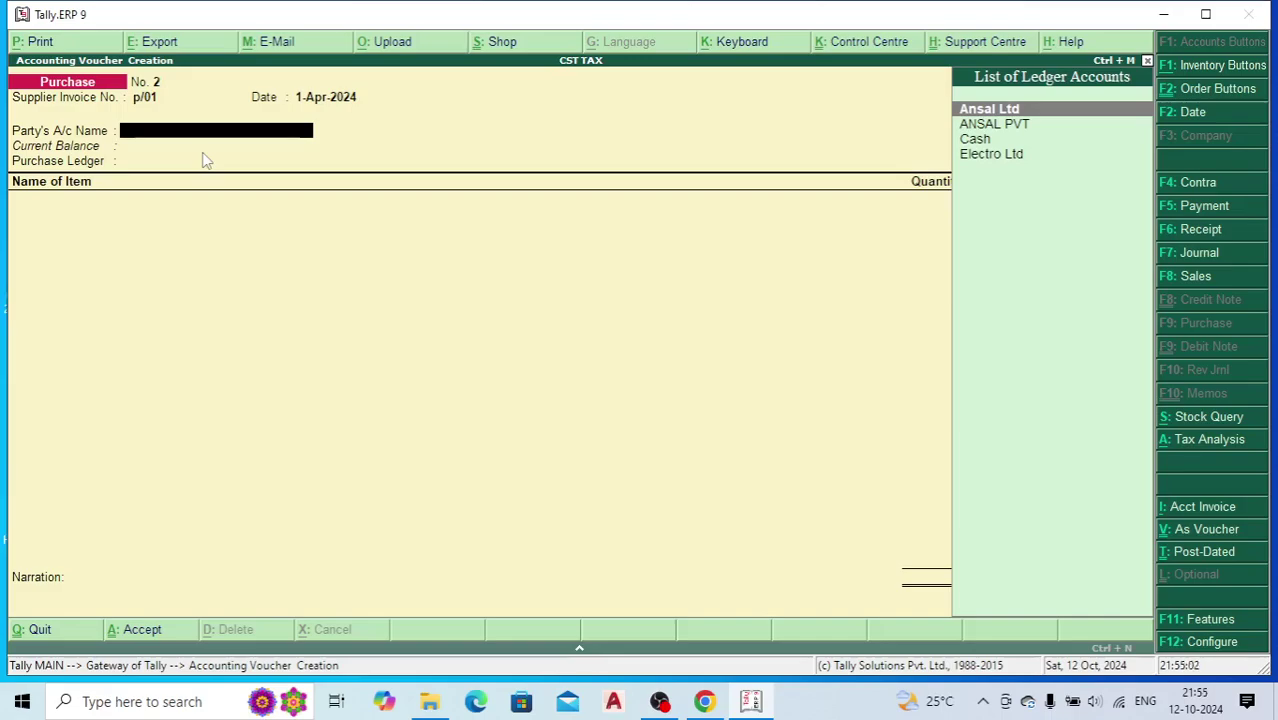
- Choose Ansal Ltd as the party account and accept its receipt, order and supplier details without additions
{"action": "key", "text": "Down"}
{"action": "key", "text": "Up"}
{"action": "key", "text": "Return"}
{"action": "key", "text": "Return"}
{"action": "key", "text": "Return"}
{"action": "key", "text": "Return"}
{"action": "key", "text": "Return"}
{"action": "key", "text": "Return"}
{"action": "key", "text": "Return"}
{"action": "key", "text": "Return"}
{"action": "key", "text": "Return"}
{"action": "key", "text": "Return"}
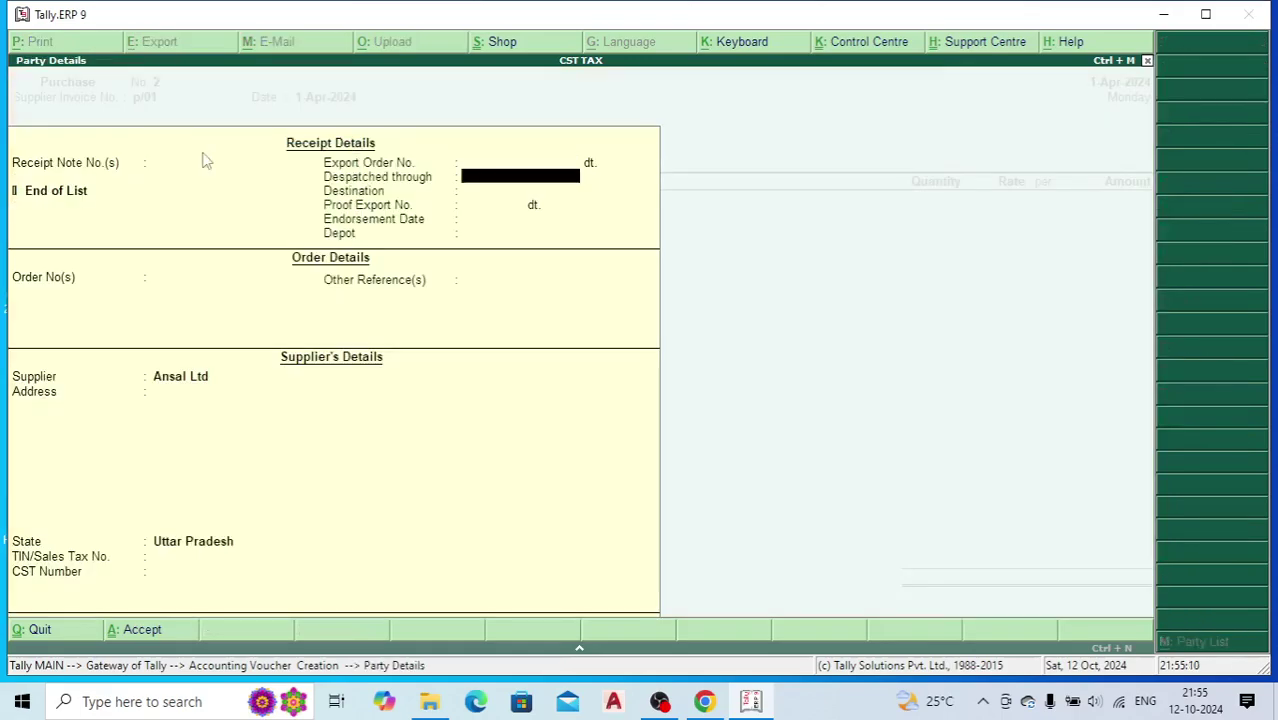
{"action": "key", "text": "Return"}
{"action": "key", "text": "Return"}
{"action": "key", "text": "Return"}
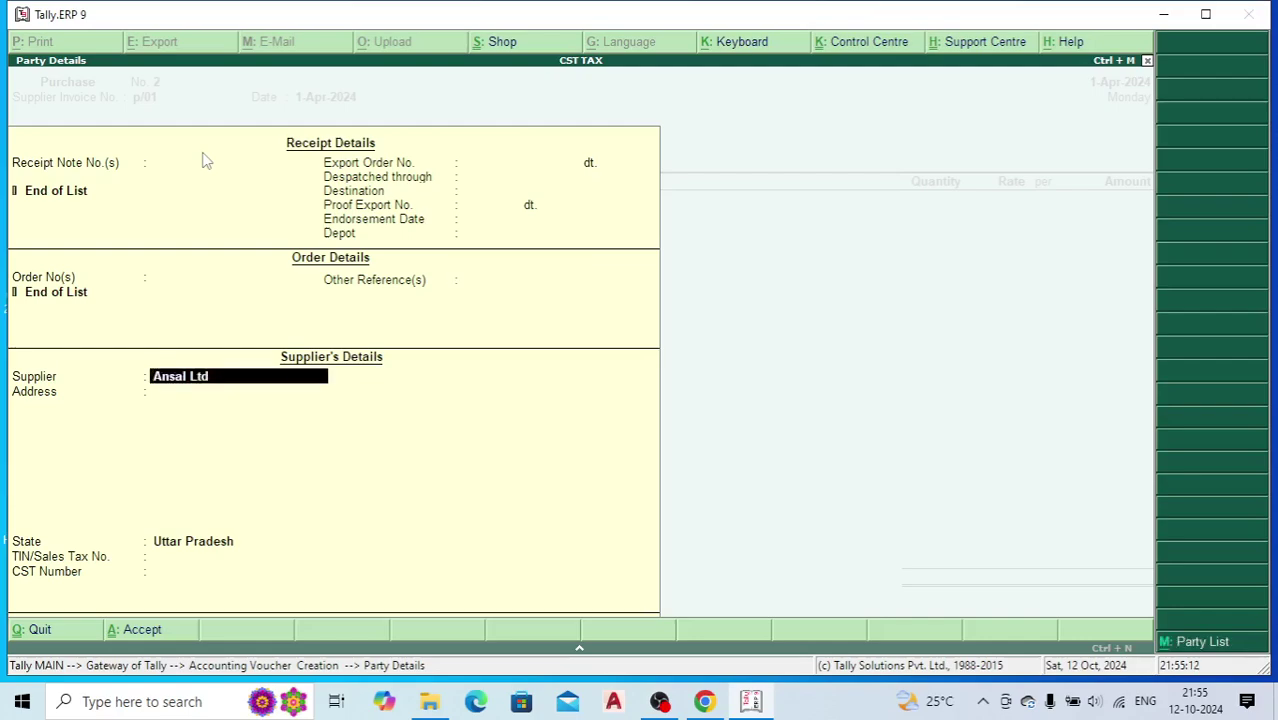
{"action": "key", "text": "Return"}
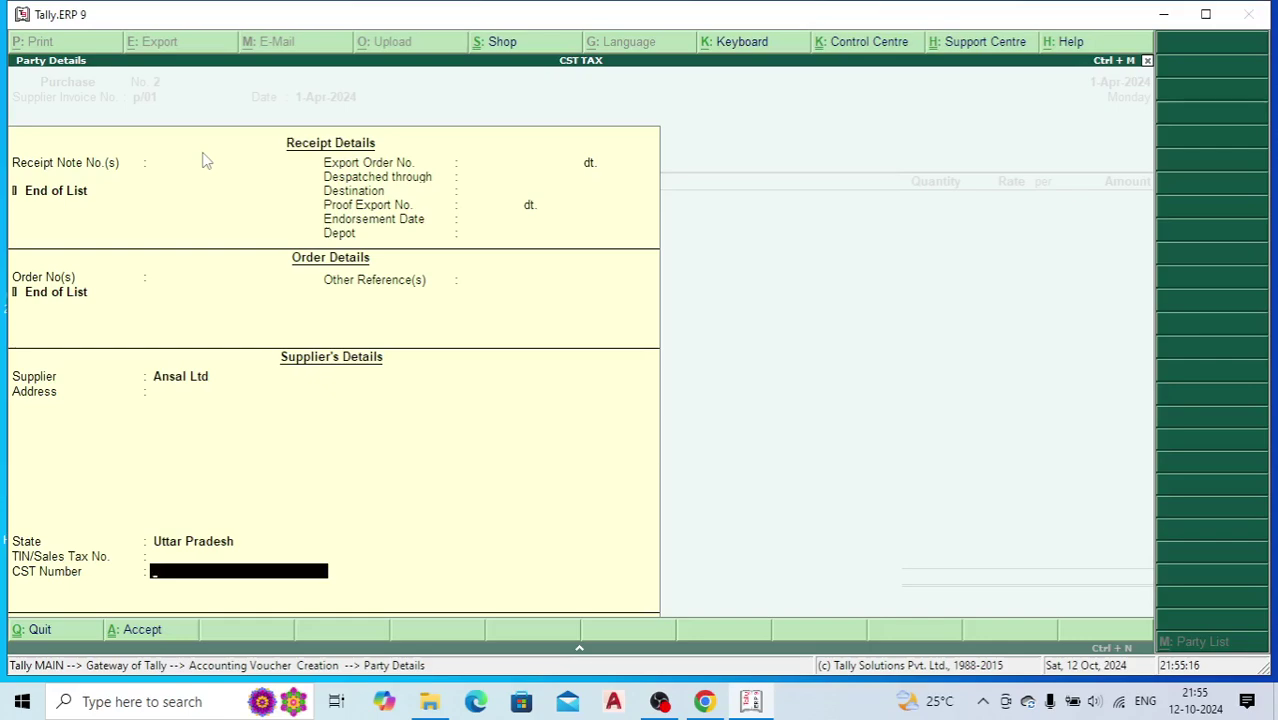
{"action": "key", "text": "Return"}
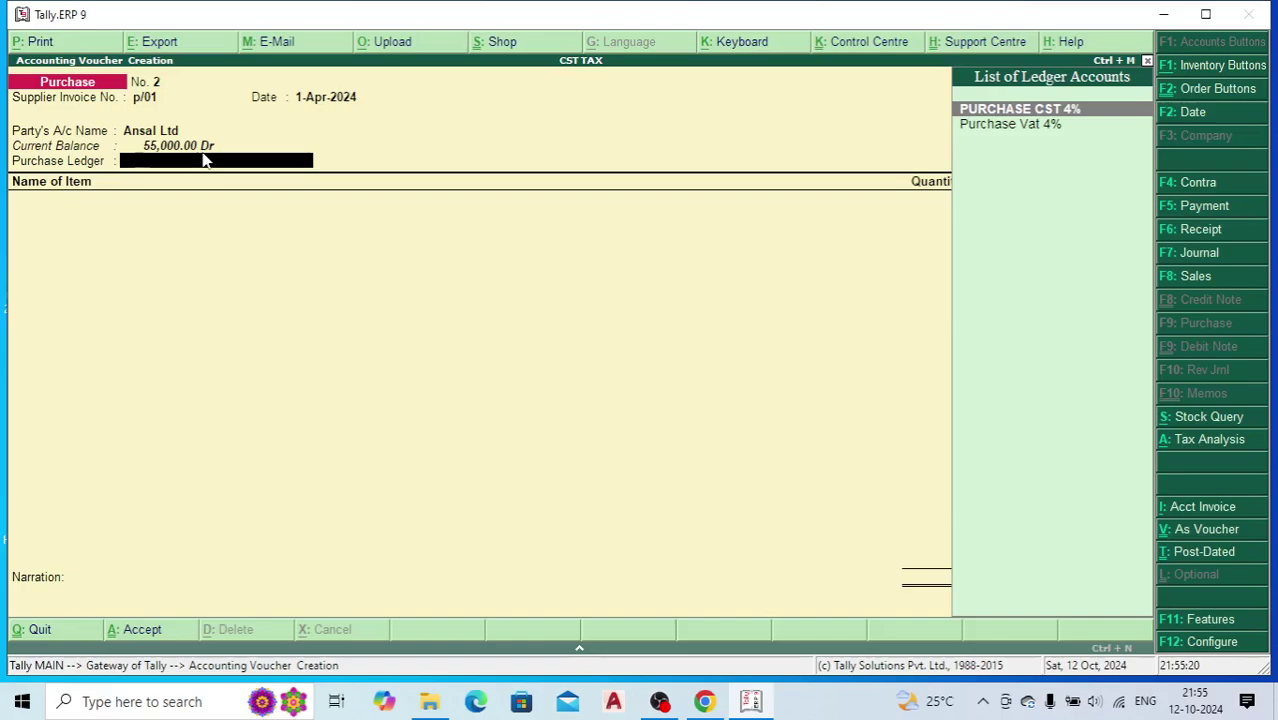
- Use Purchase Vat 4% as the purchase ledger and add Samsung 50 inch as the first item
{"action": "key", "text": "Down"}
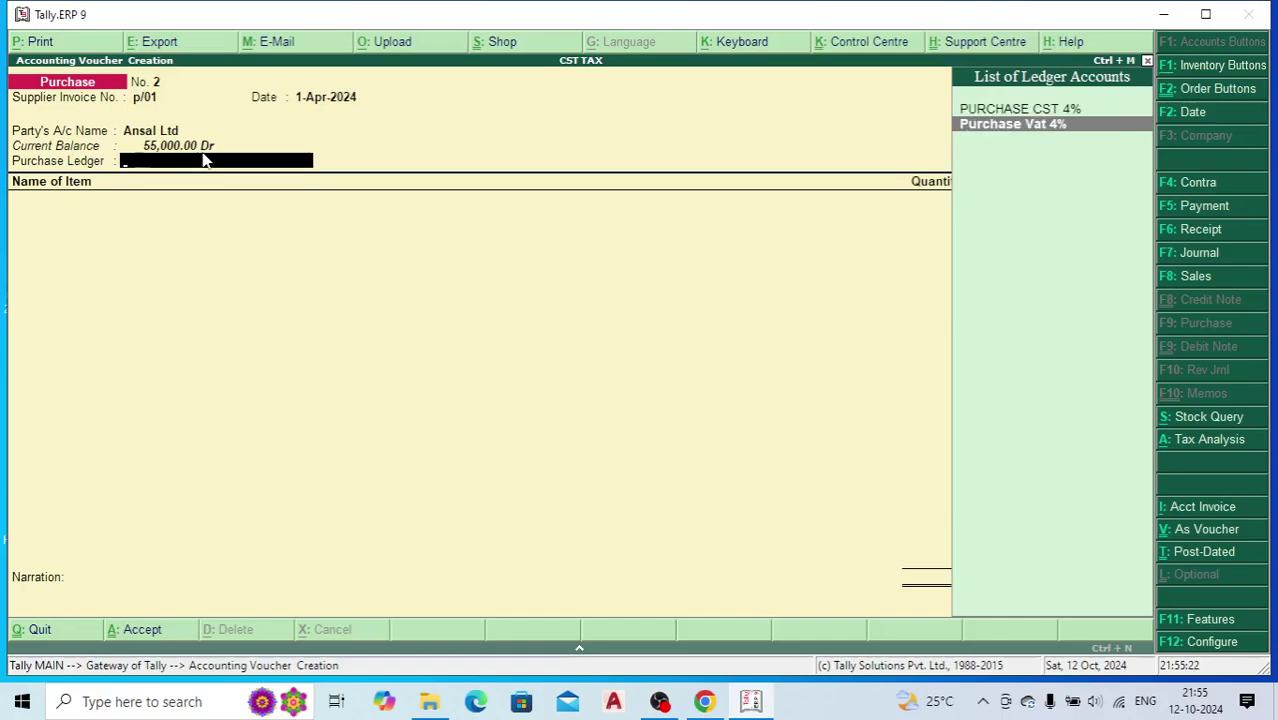
{"action": "key", "text": "Return"}
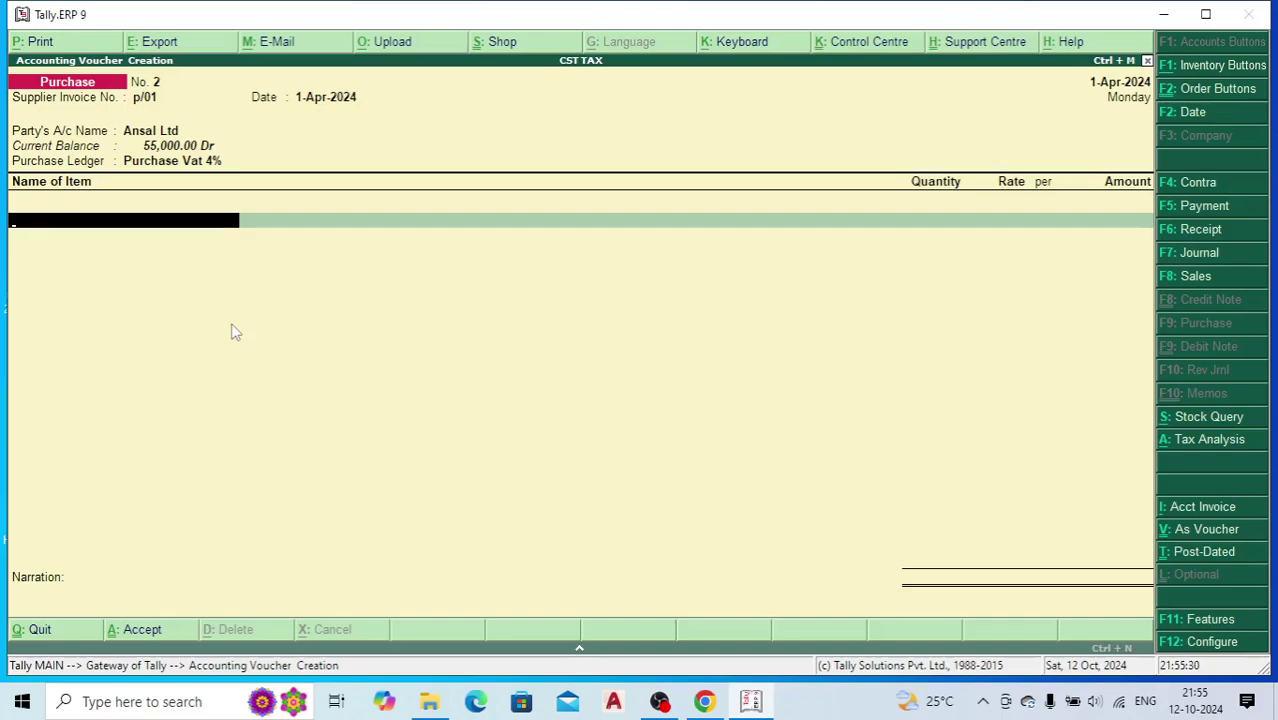
{"action": "type", "text": "S"}
{"action": "key", "text": "Down"}
{"action": "key", "text": "Return"}
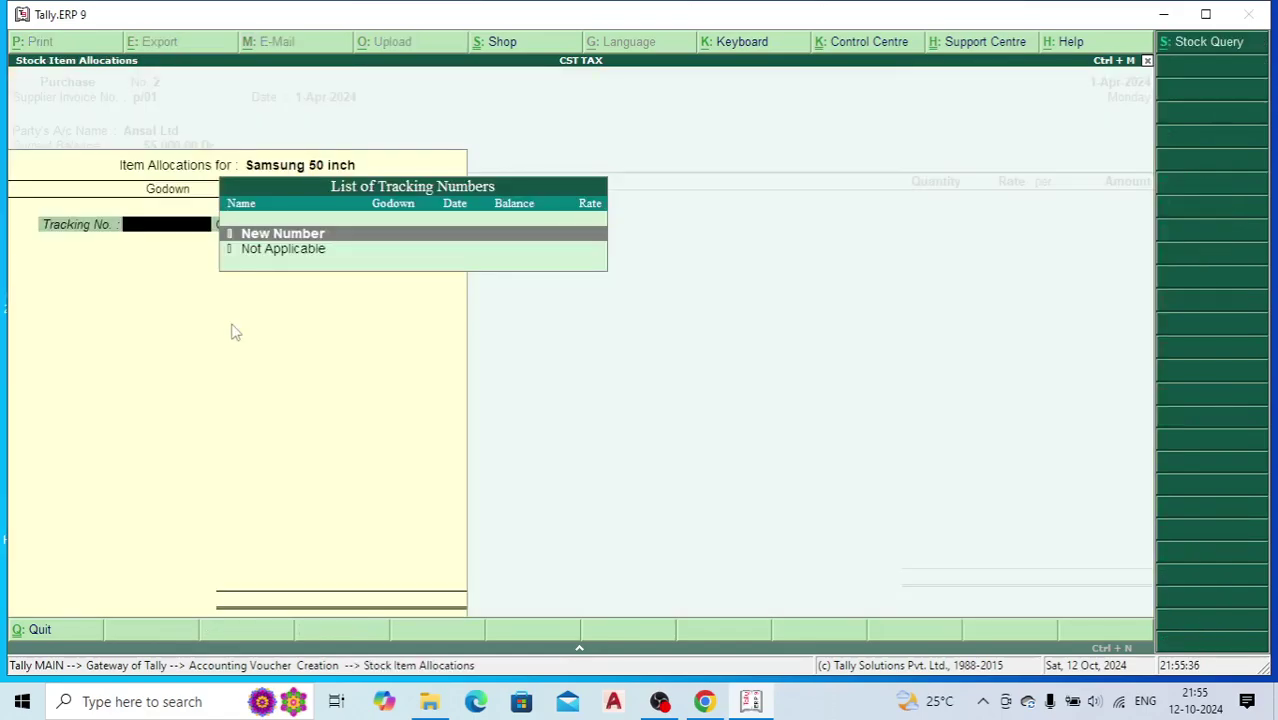
- Allocate Samsung 50 inch to new tracking number 1, with order number Not Applicable and godown Main Location
{"action": "key", "text": "Return"}
{"action": "type", "text": "1"}
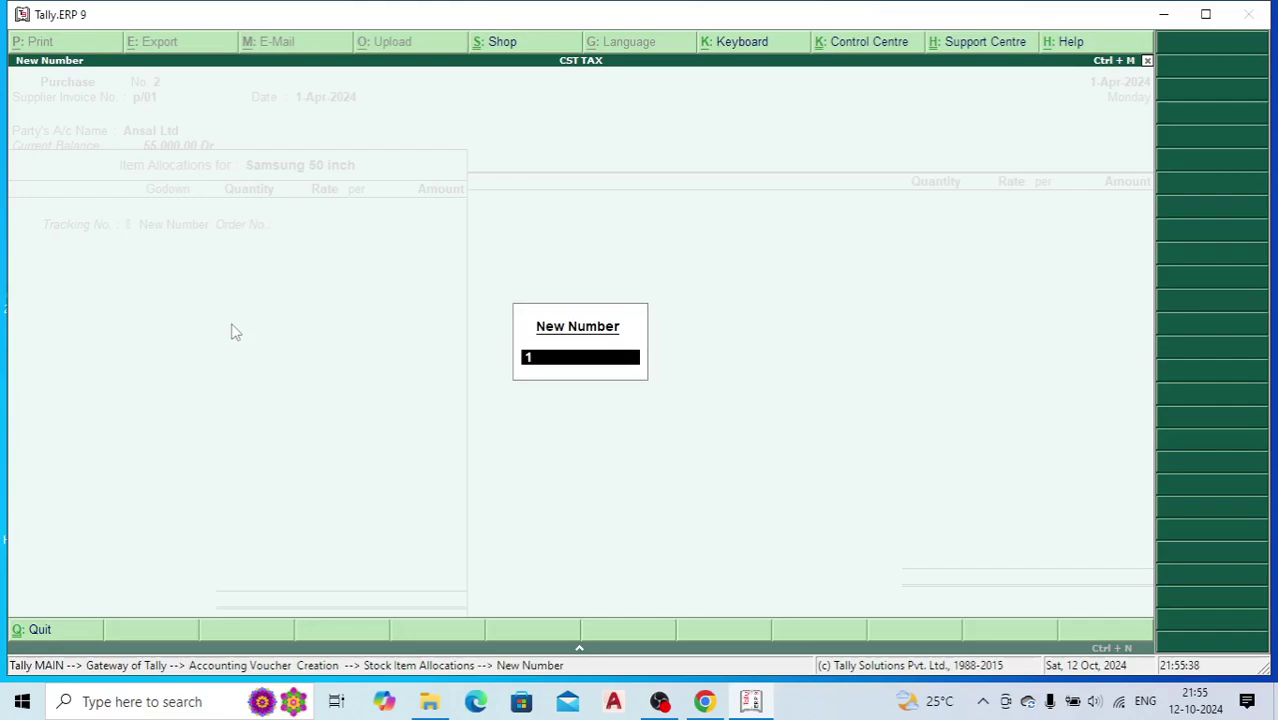
{"action": "key", "text": "Return"}
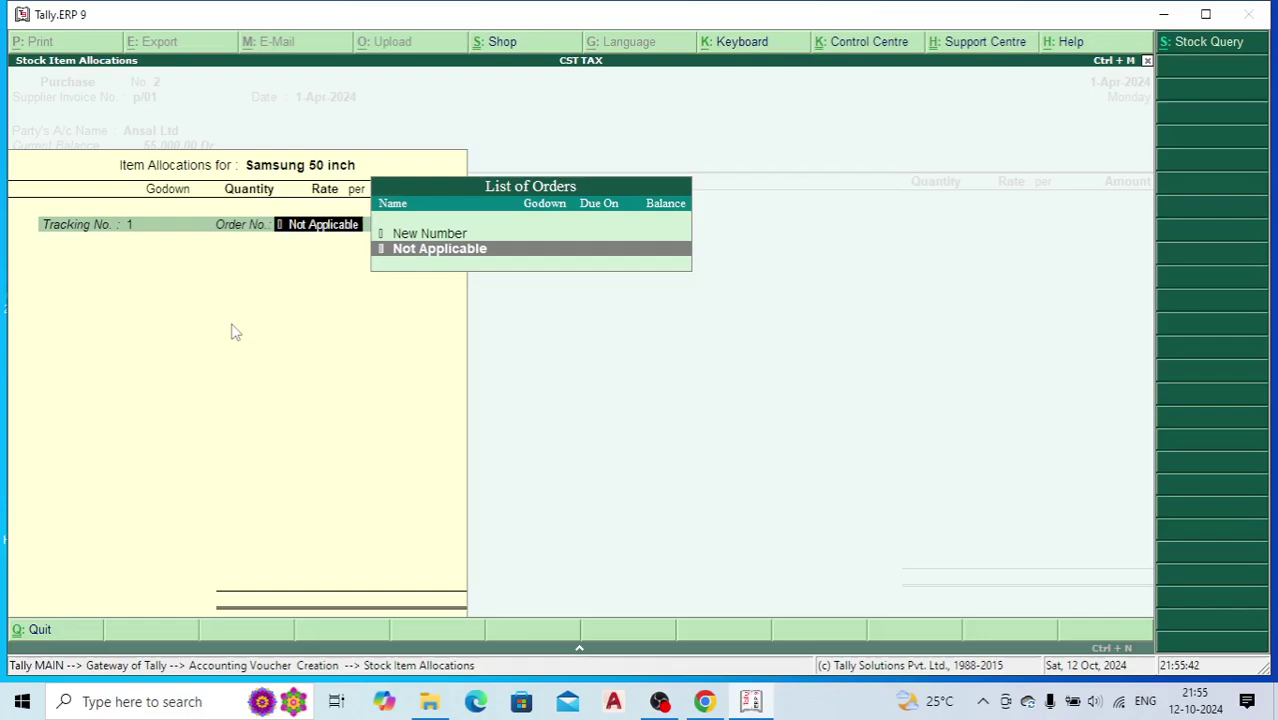
{"action": "key", "text": "Return"}
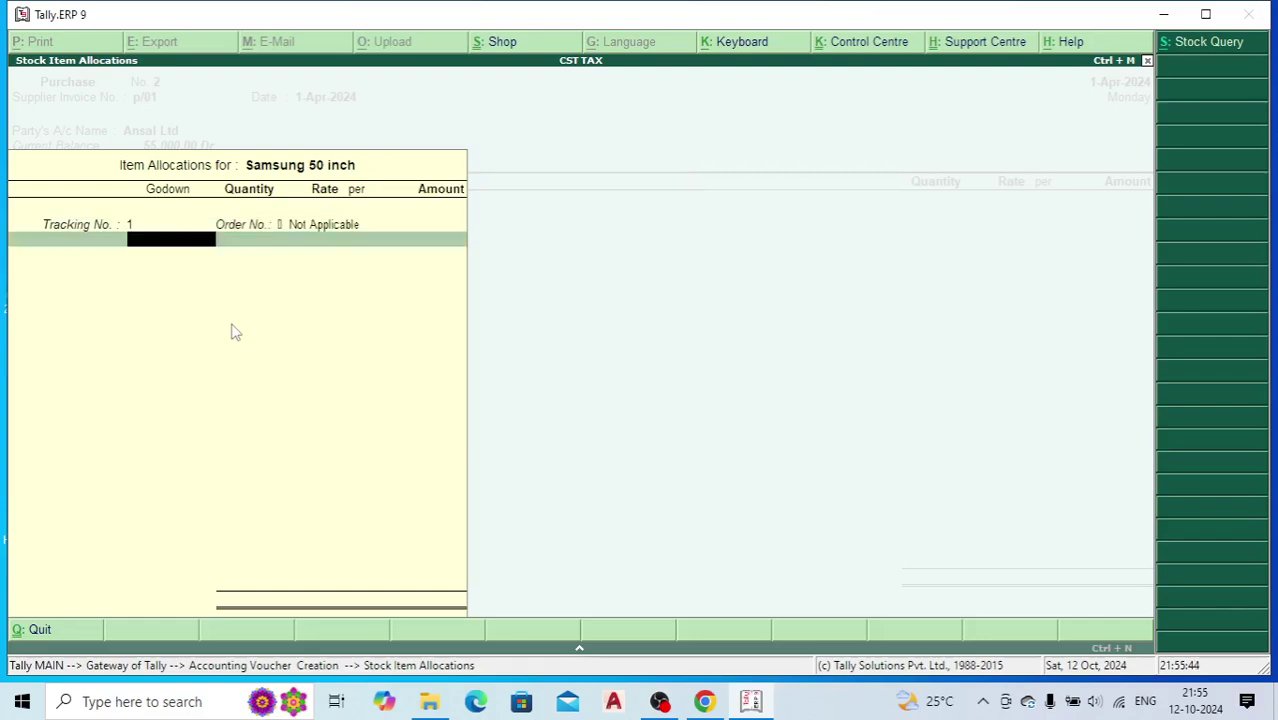
{"action": "type", "text": "M"}
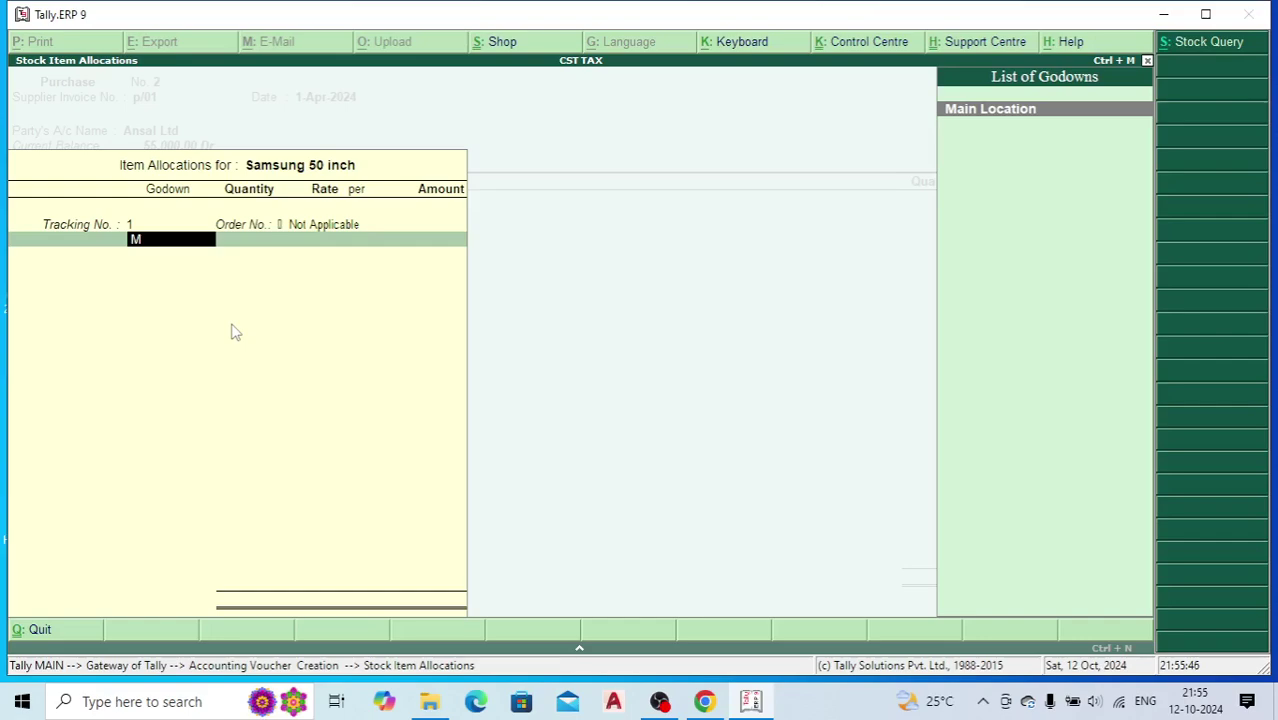
{"action": "key", "text": "Return"}
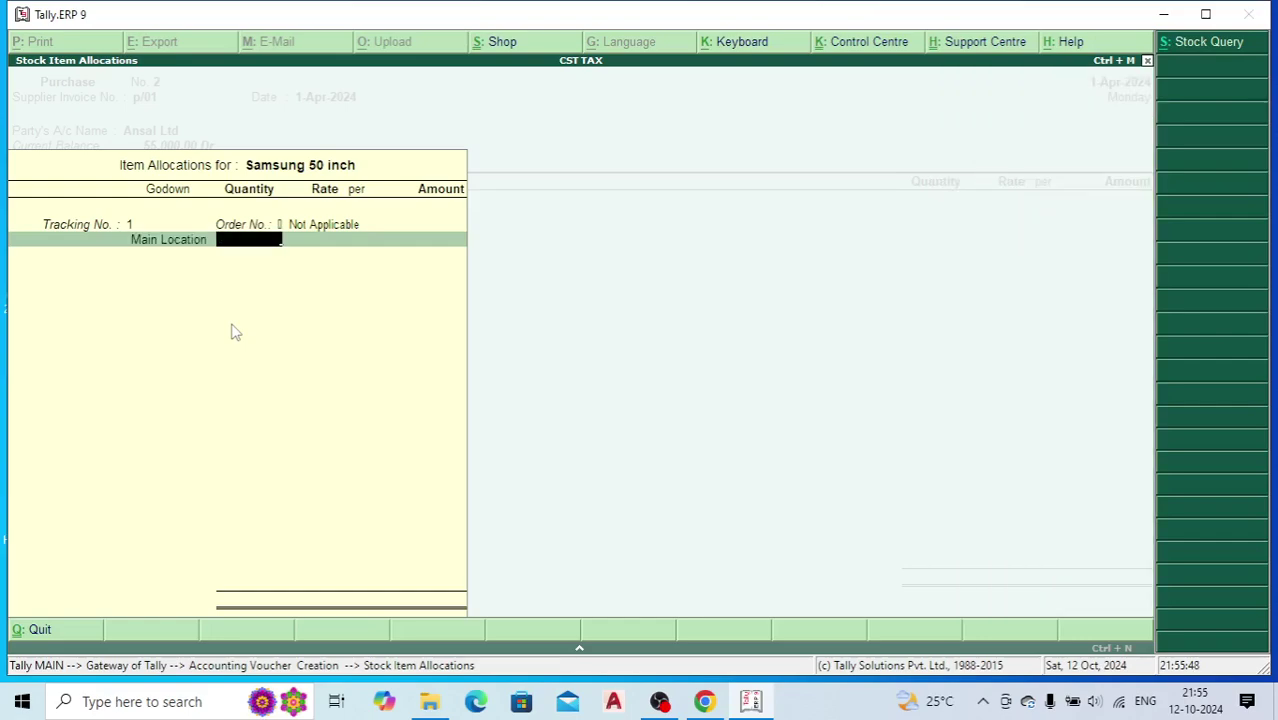
- Set the Samsung 50 inch quantity to 3 PCS at a rate of 20,000 and complete the item line
{"action": "type", "text": "3"}
{"action": "key", "text": "Return"}
{"action": "type", "text": "20"}
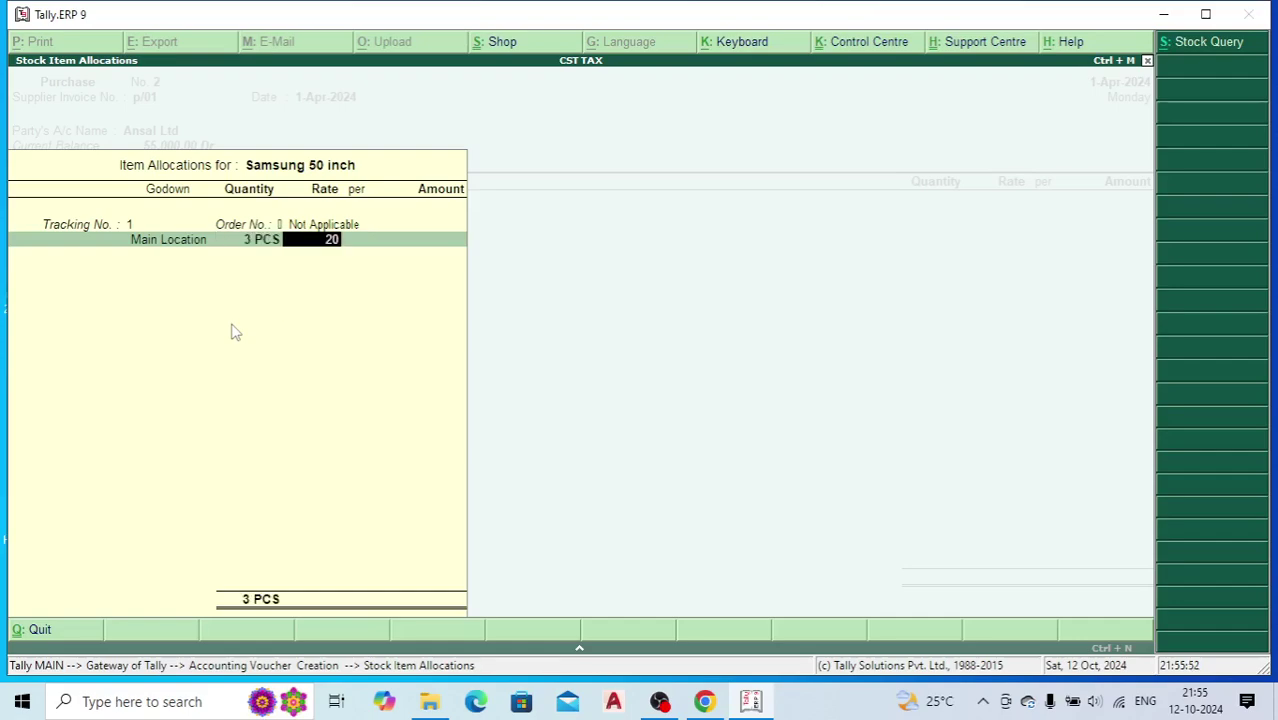
{"action": "type", "text": "000"}
{"action": "key", "text": "Return"}
{"action": "key", "text": "Return"}
{"action": "key", "text": "Return"}
{"action": "key", "text": "Return"}
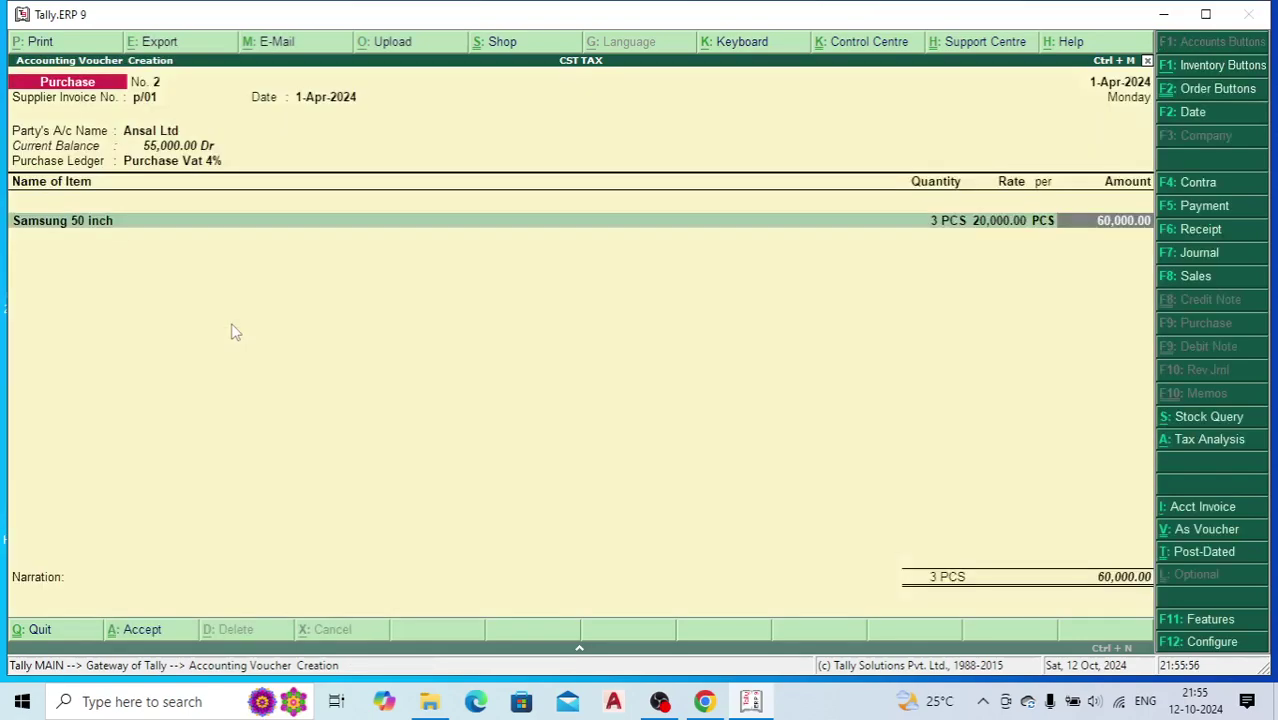
{"action": "key", "text": "Return"}
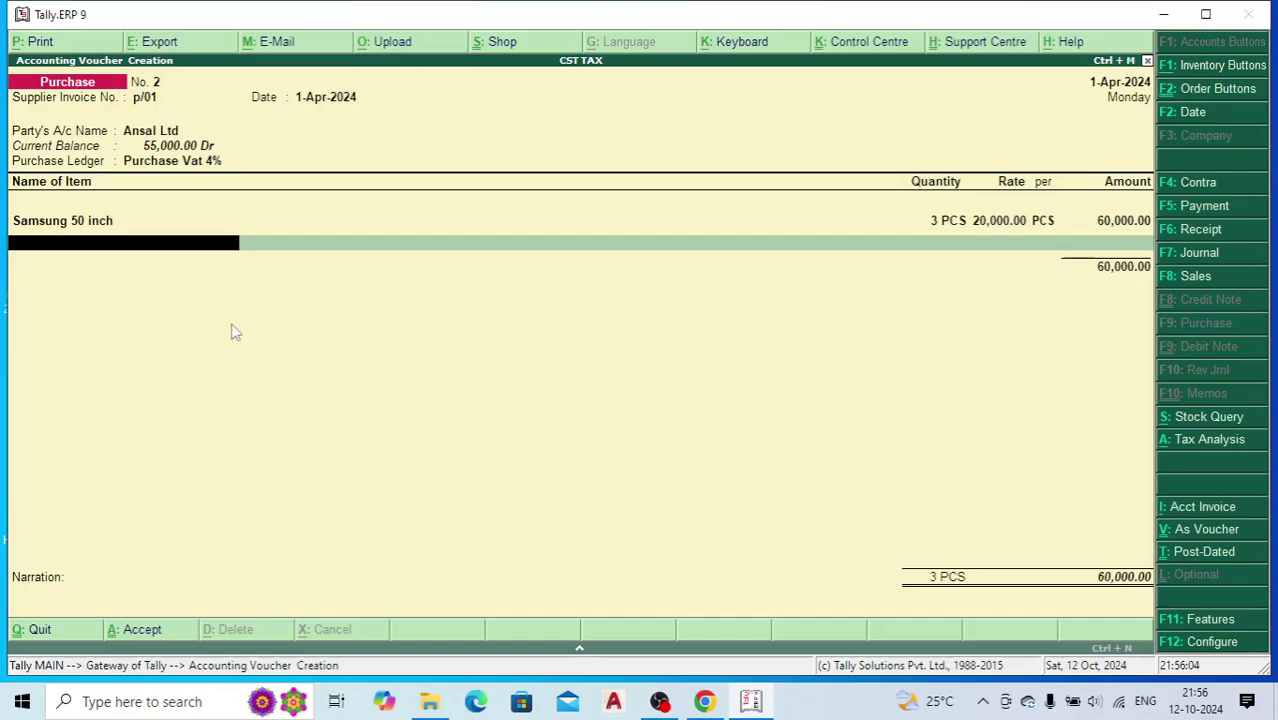
- End the item list after Samsung 50 inch and add Input Vat 4% as the only tax ledger line
{"action": "key", "text": "Return"}
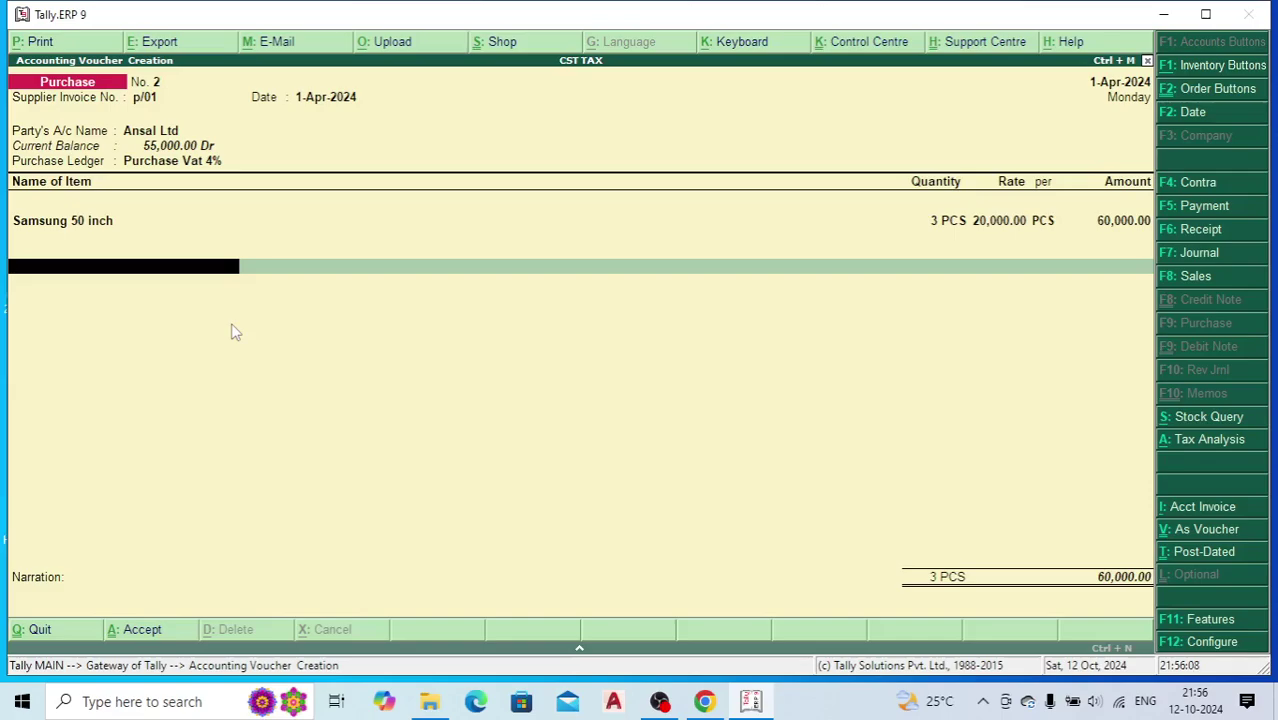
{"action": "key", "text": "Up"}
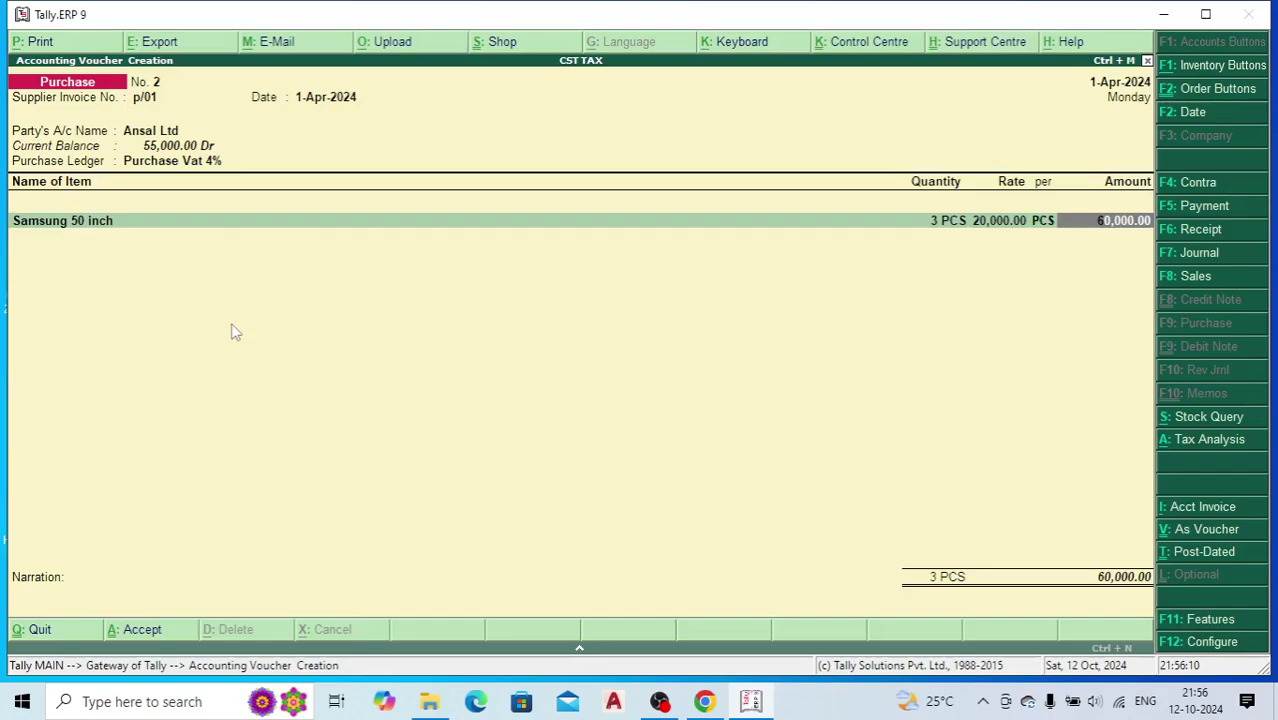
{"action": "key", "text": "Return"}
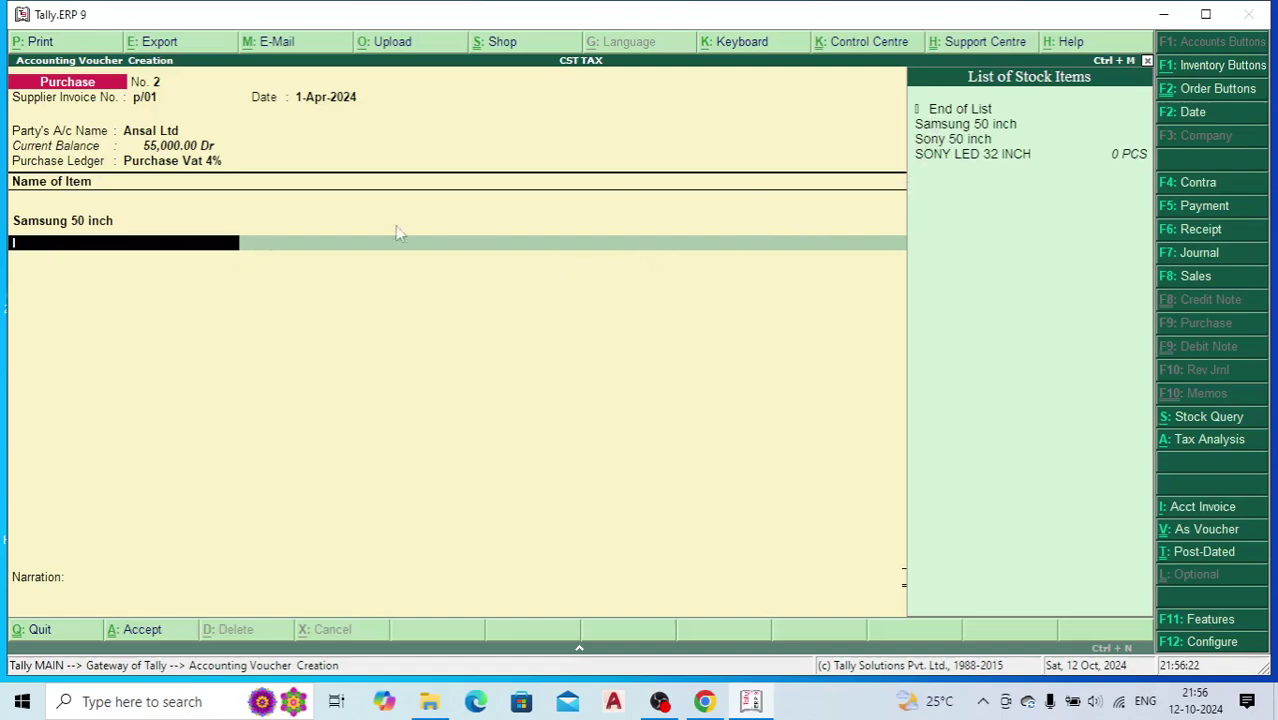
{"action": "key", "text": "Return"}
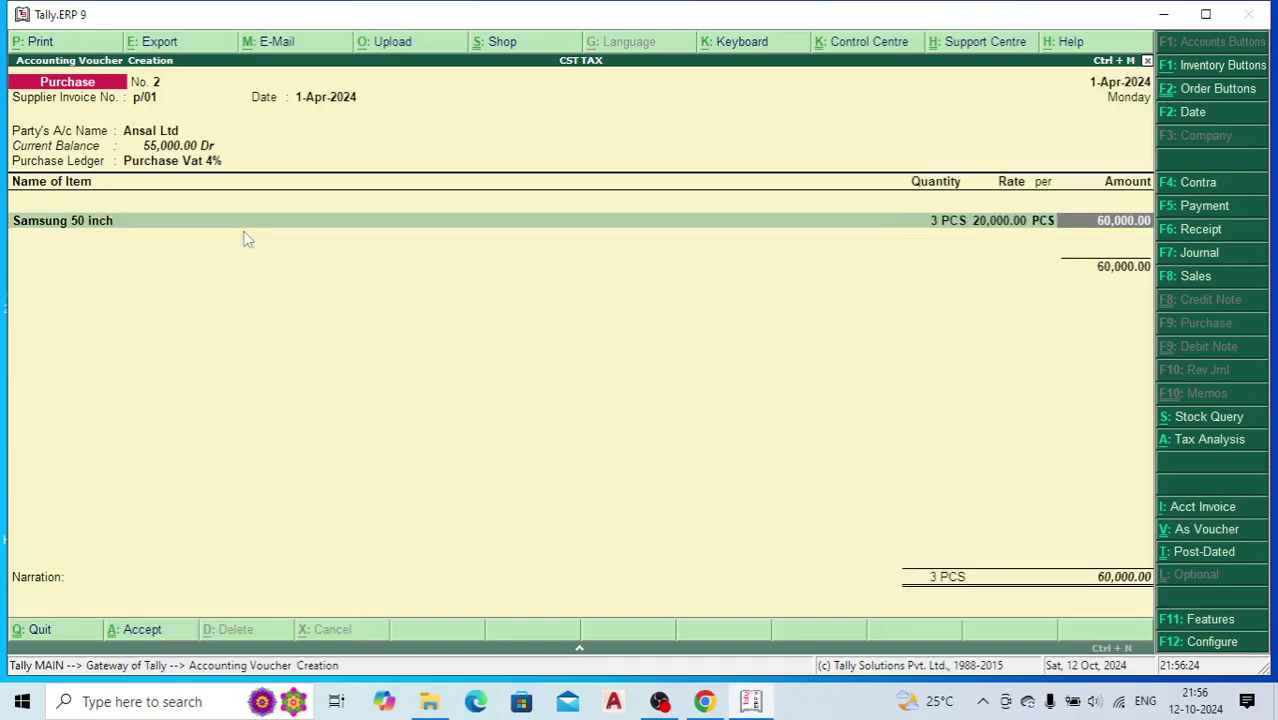
{"action": "key", "text": "Return"}
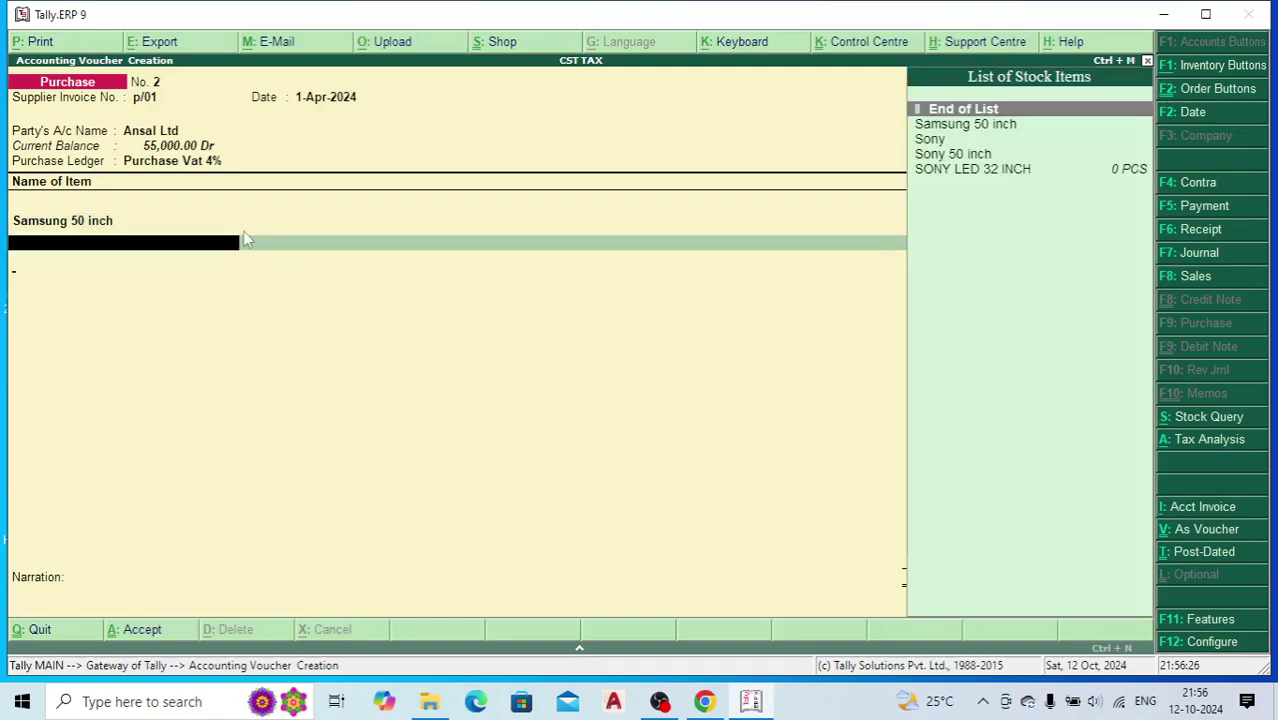
{"action": "key", "text": "Return"}
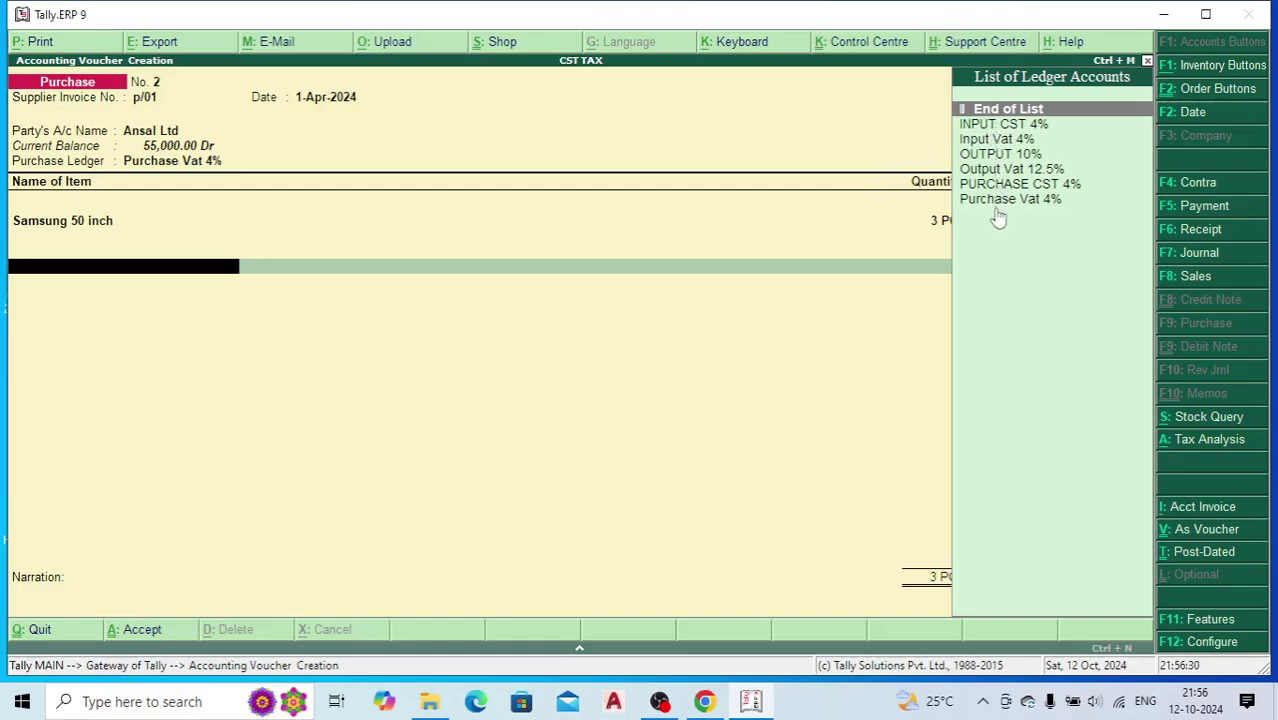
{"action": "left_click", "coordinate": [994, 141]}
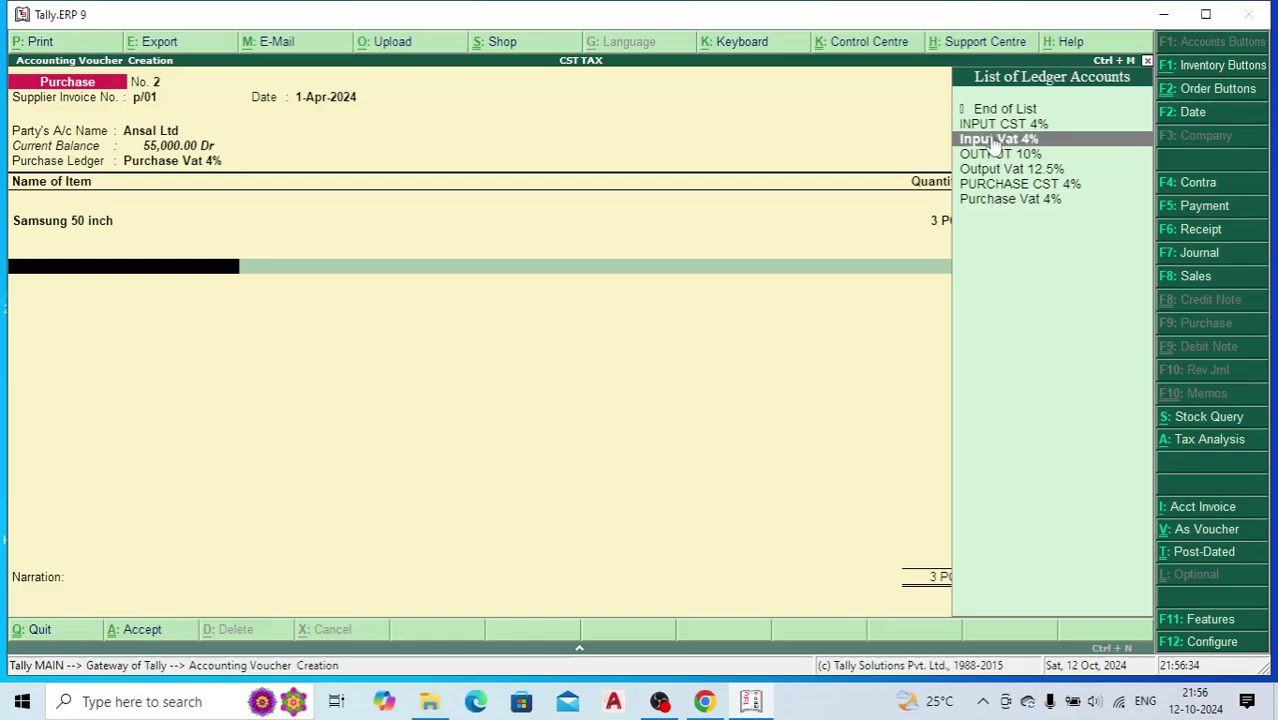
{"action": "left_click", "coordinate": [993, 142]}
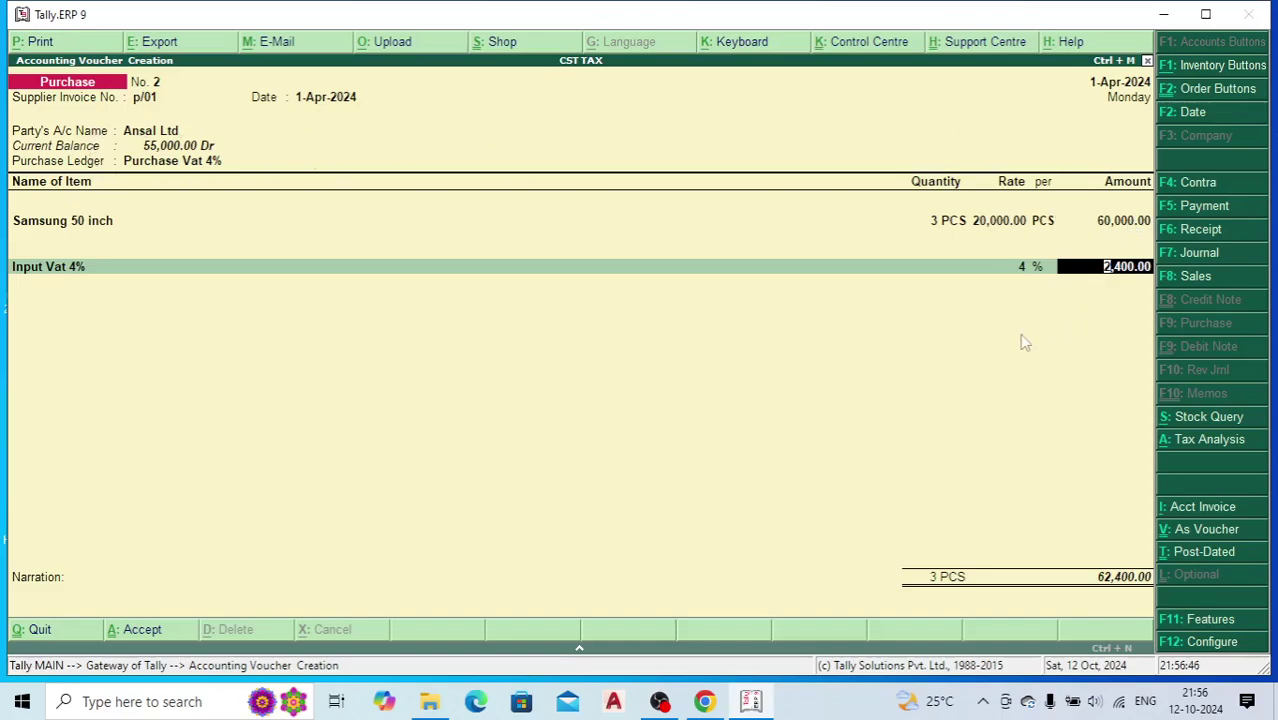
{"action": "key", "text": "Return"}
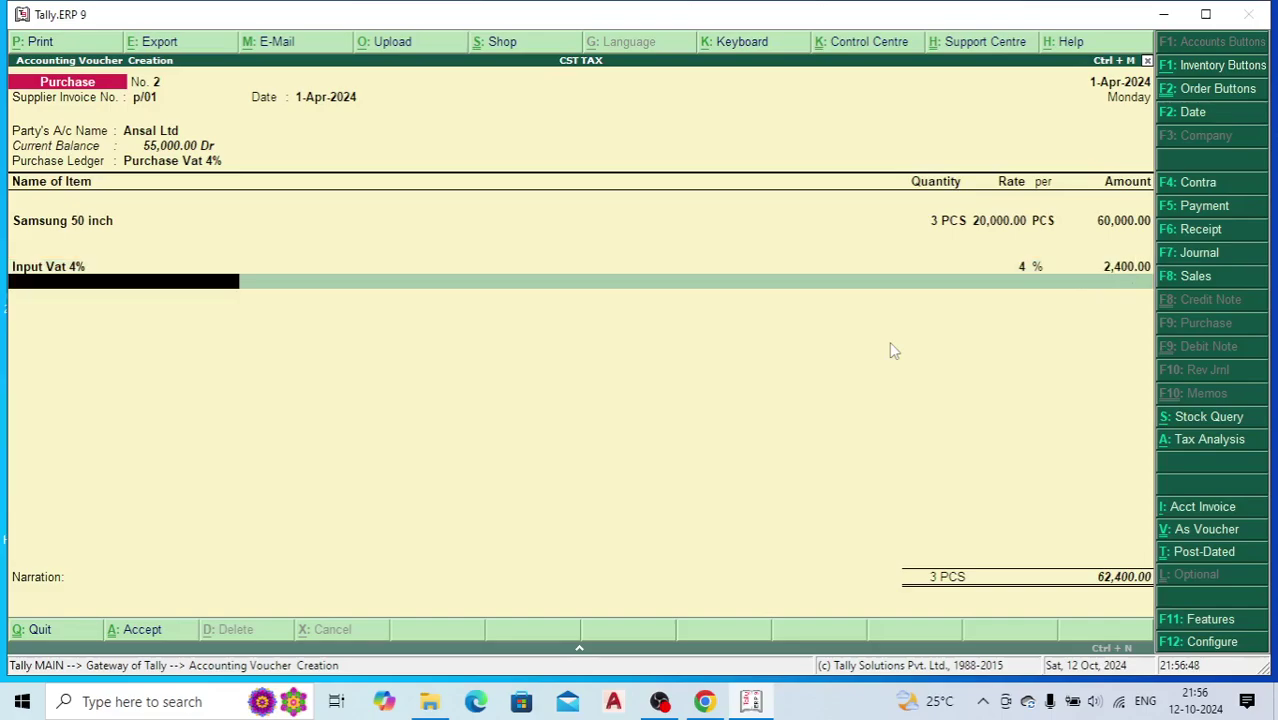
{"action": "key", "text": "Return"}
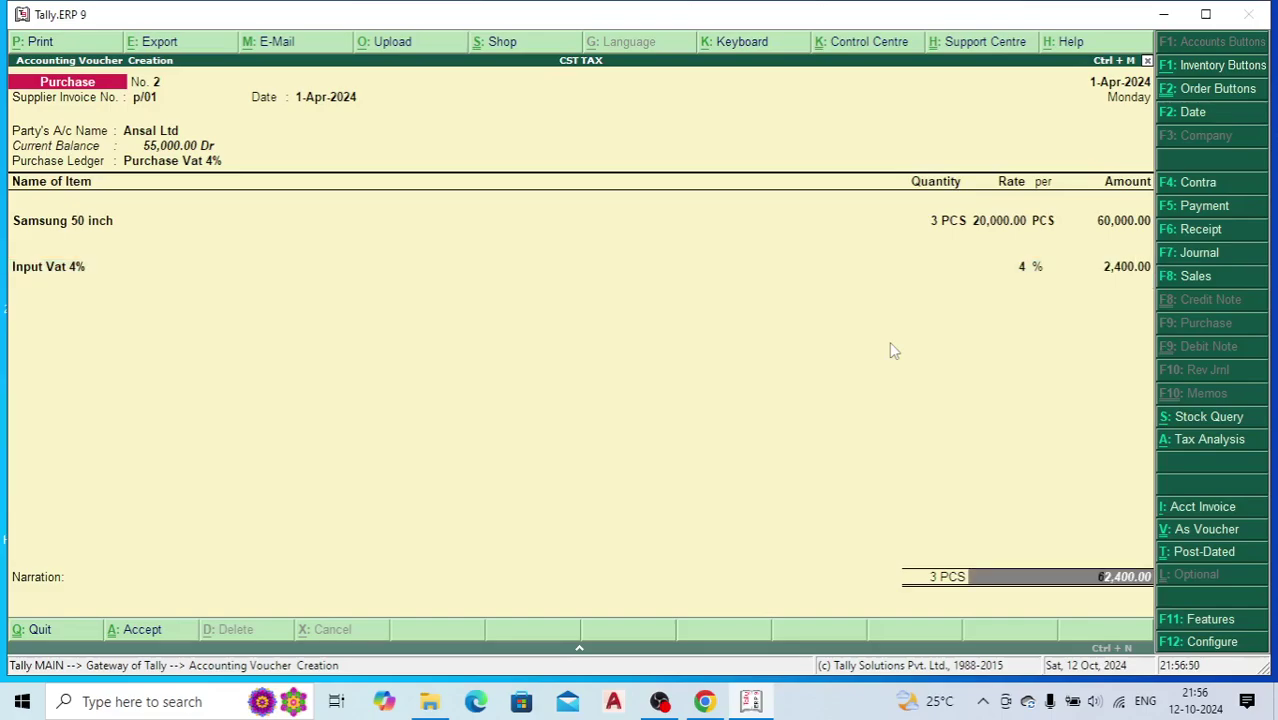
- Configure the purchase invoice to allow modification of tax details for VAT, leaving the other options as set
{"action": "left_click", "coordinate": [1188, 643]}
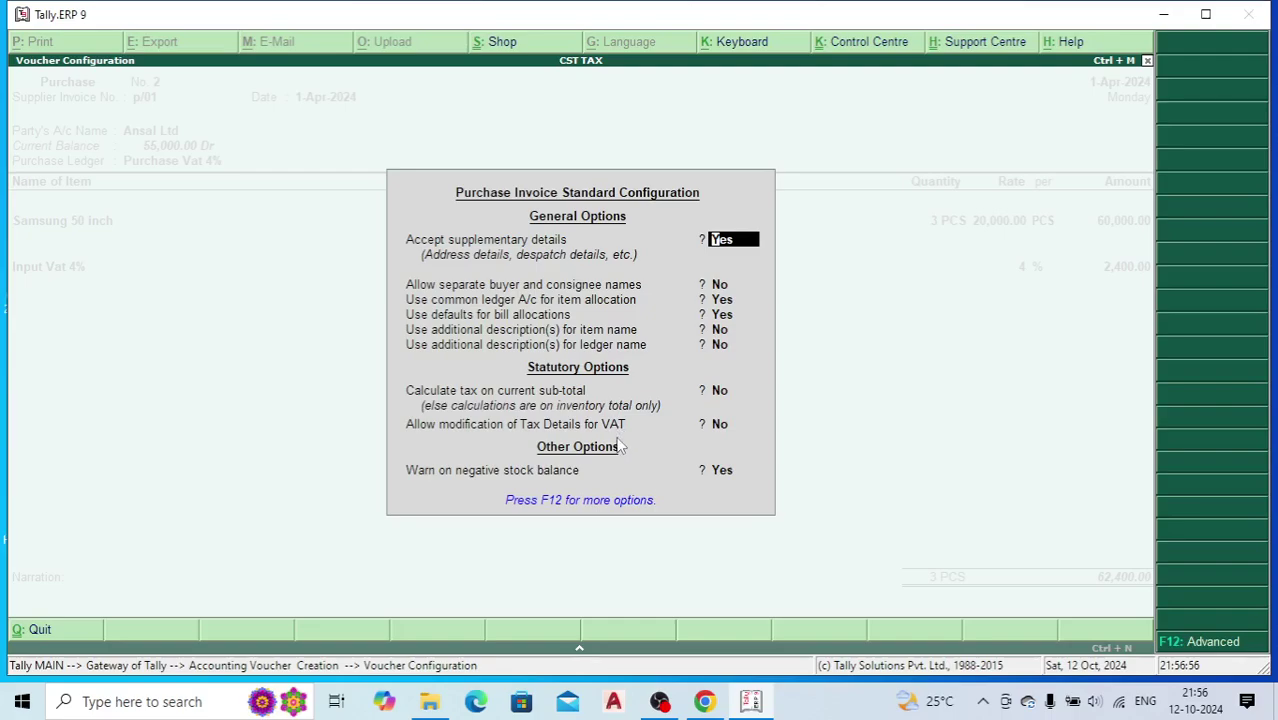
{"action": "key", "text": "Return"}
{"action": "key", "text": "Return"}
{"action": "key", "text": "Return"}
{"action": "key", "text": "Return"}
{"action": "key", "text": "Return"}
{"action": "key", "text": "Return"}
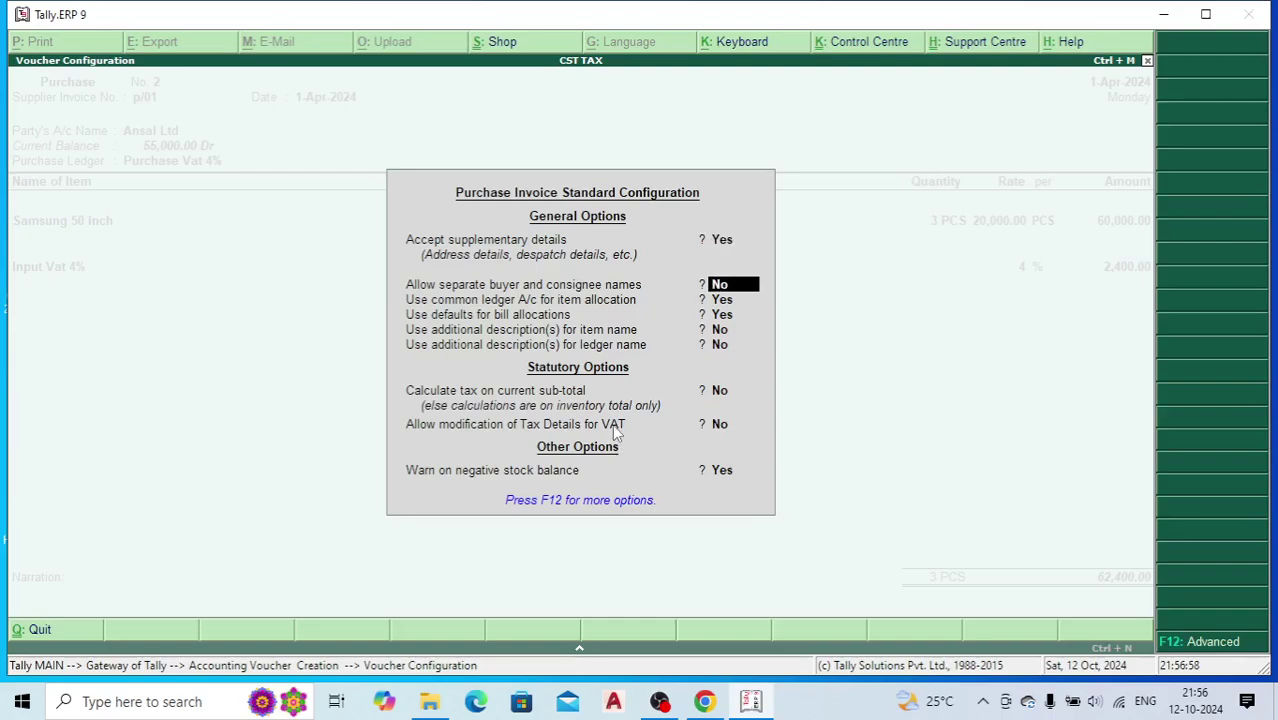
{"action": "key", "text": "Return"}
{"action": "type", "text": "y"}
{"action": "key", "text": "Return"}
{"action": "key", "text": "Return"}
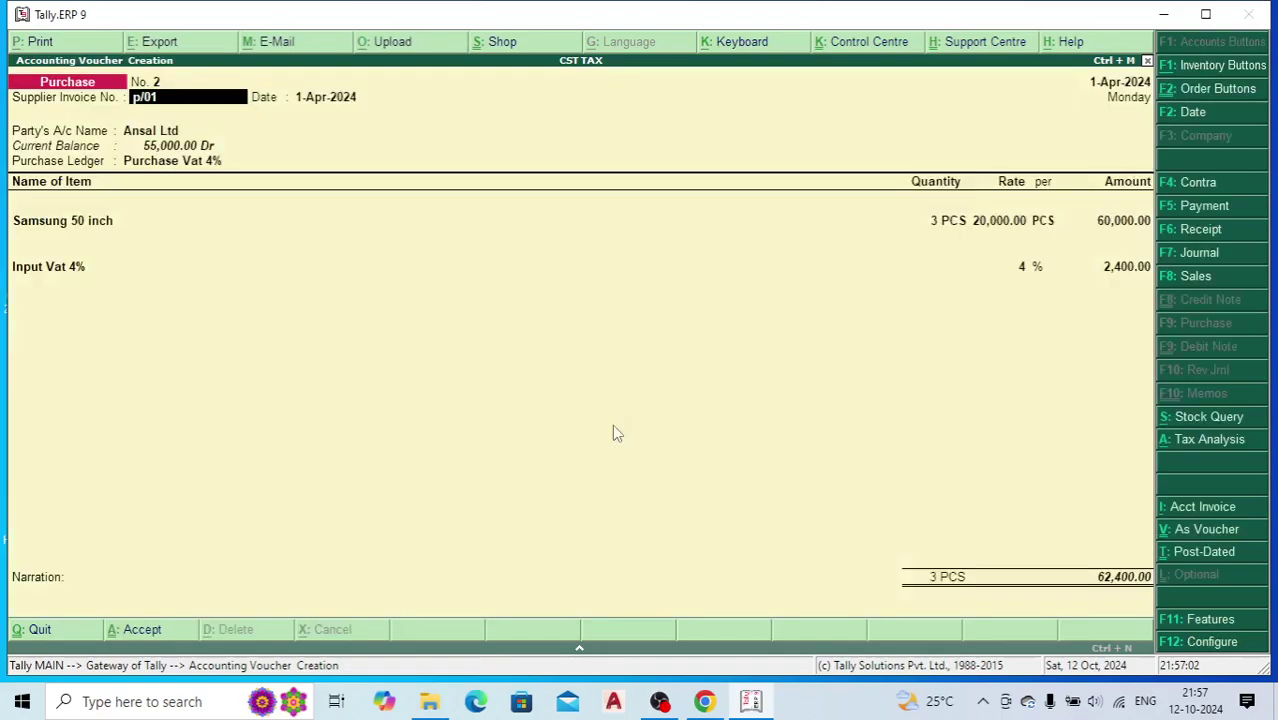
- Keep supplier invoice number p/01, its date, the Ansal Ltd party details and the Purchase Vat 4% ledger
{"action": "key", "text": "Return"}
{"action": "key", "text": "Return"}
{"action": "key", "text": "Return"}
{"action": "key", "text": "Return"}
{"action": "key", "text": "Return"}
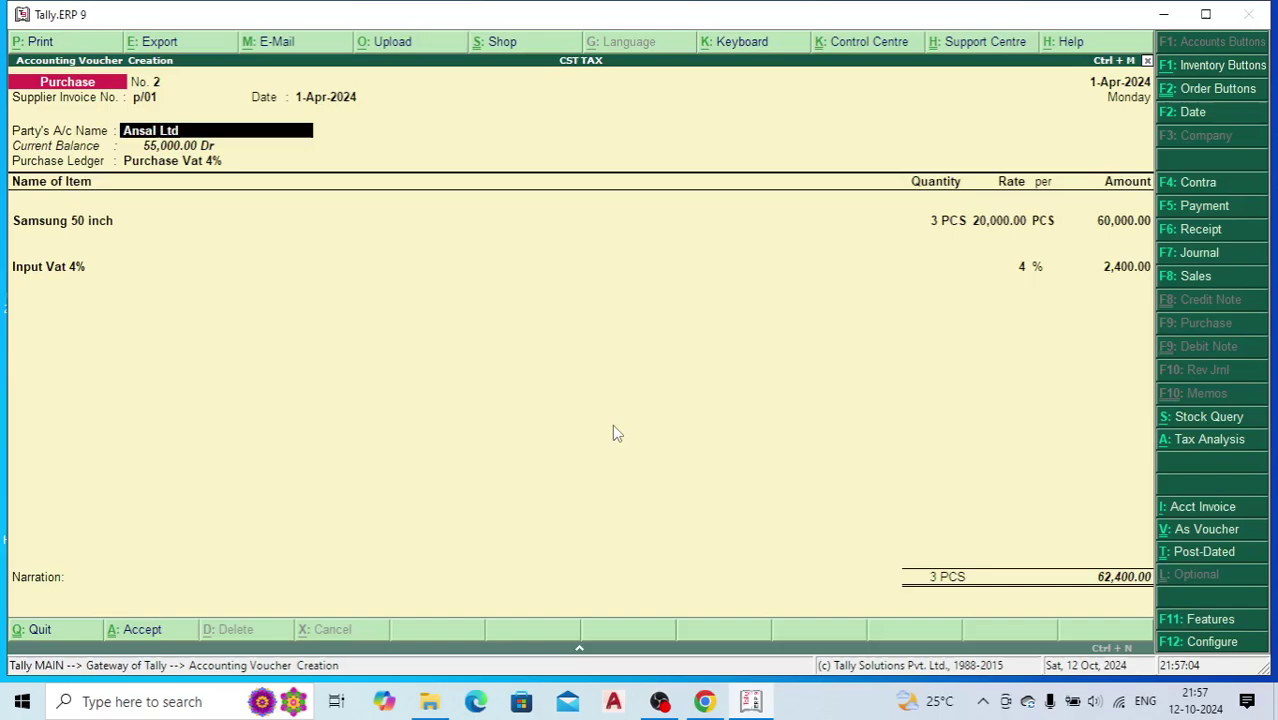
{"action": "key", "text": "Return"}
{"action": "key", "text": "Return"}
{"action": "key", "text": "Return"}
{"action": "key", "text": "Return"}
{"action": "key", "text": "Return"}
{"action": "key", "text": "Return"}
{"action": "key", "text": "Return"}
{"action": "key", "text": "Return"}
{"action": "key", "text": "Return"}
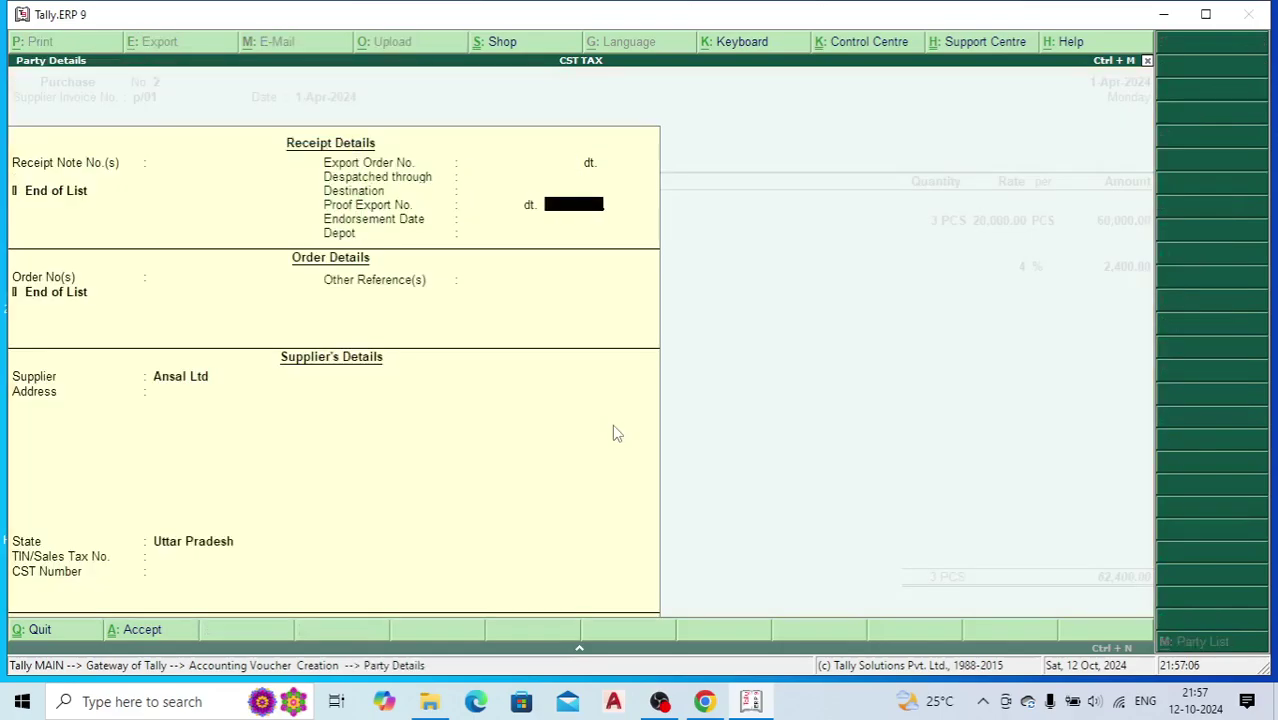
{"action": "key", "text": "Return"}
{"action": "key", "text": "Return"}
{"action": "key", "text": "Return"}
{"action": "key", "text": "Return"}
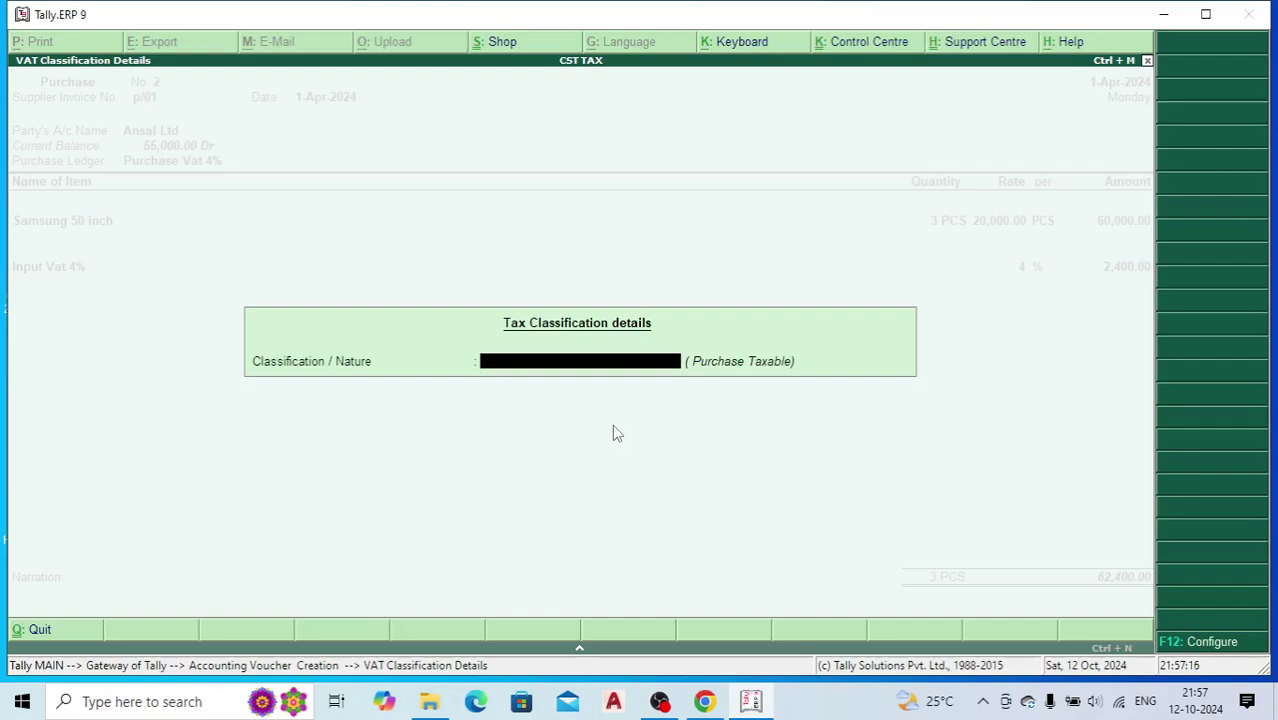
- Set the Purchase Vat 4% tax classification to Interstate Purchase - Taxable and reopen the Samsung 50 inch item allocation
{"action": "type", "text": "T"}
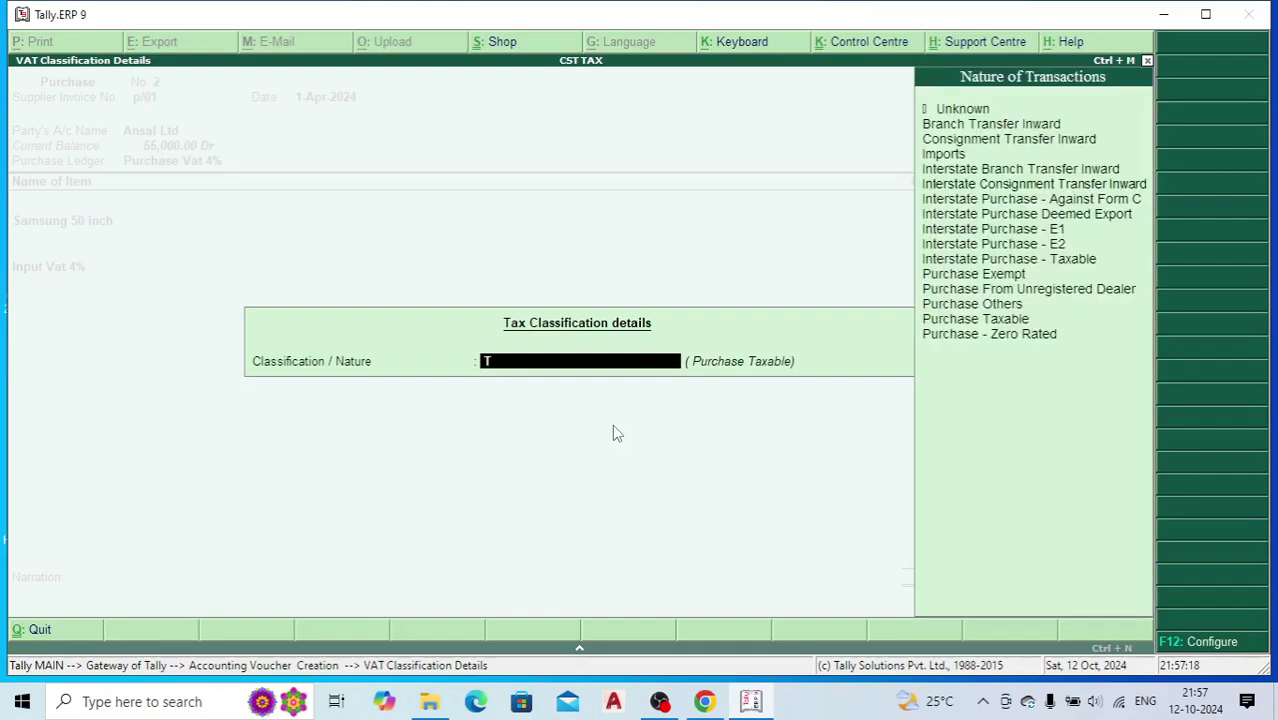
{"action": "left_click", "coordinate": [952, 319]}
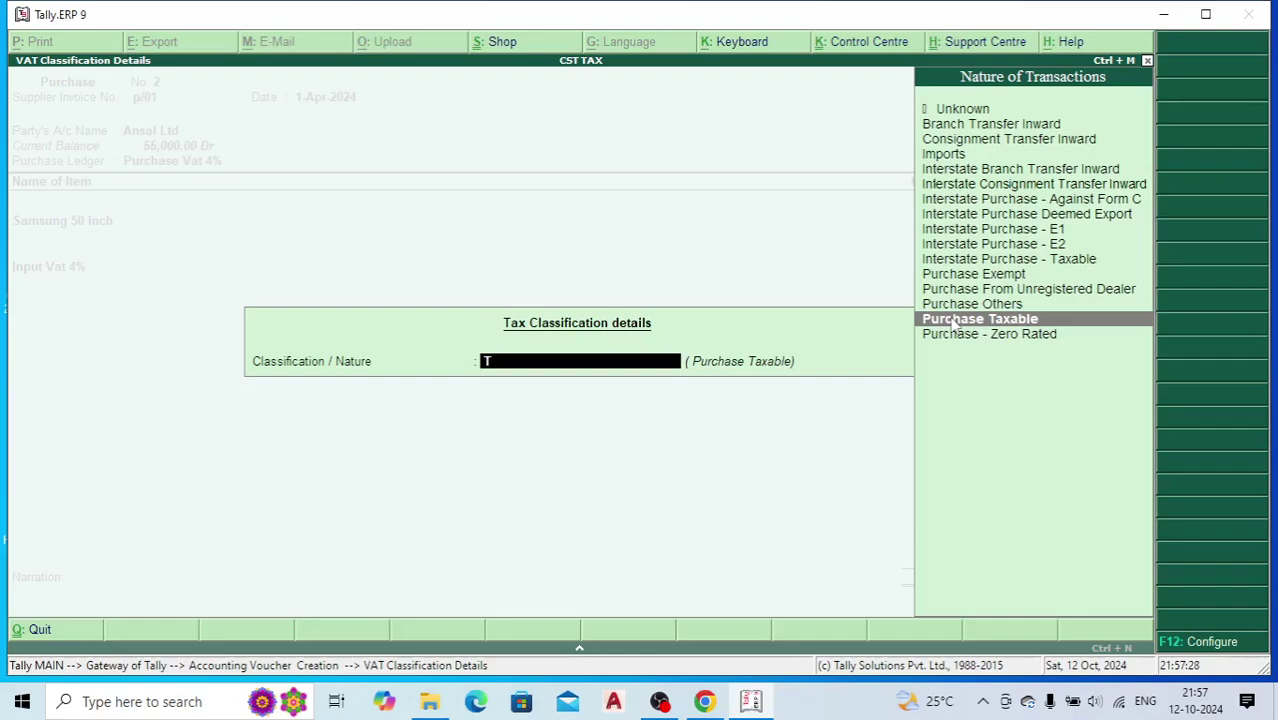
{"action": "key", "text": "Up"}
{"action": "key", "text": "Up"}
{"action": "key", "text": "Up"}
{"action": "key", "text": "Up"}
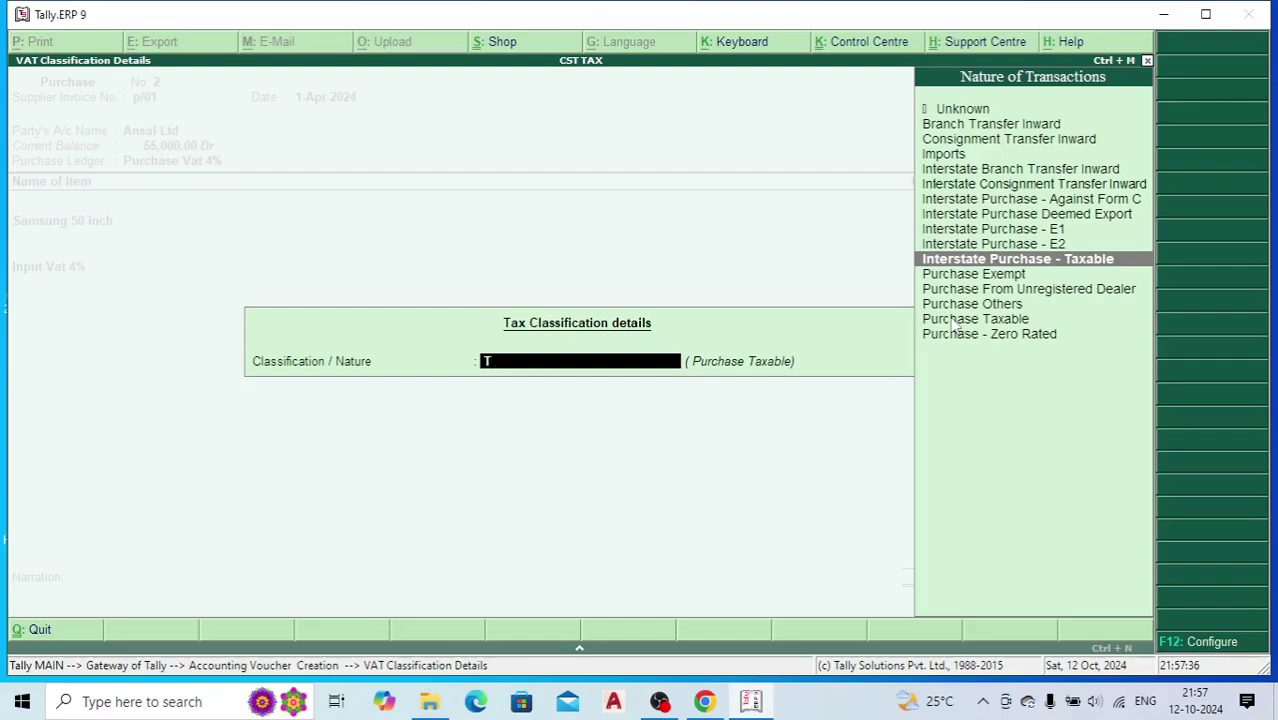
{"action": "key", "text": "Return"}
{"action": "key", "text": "Return"}
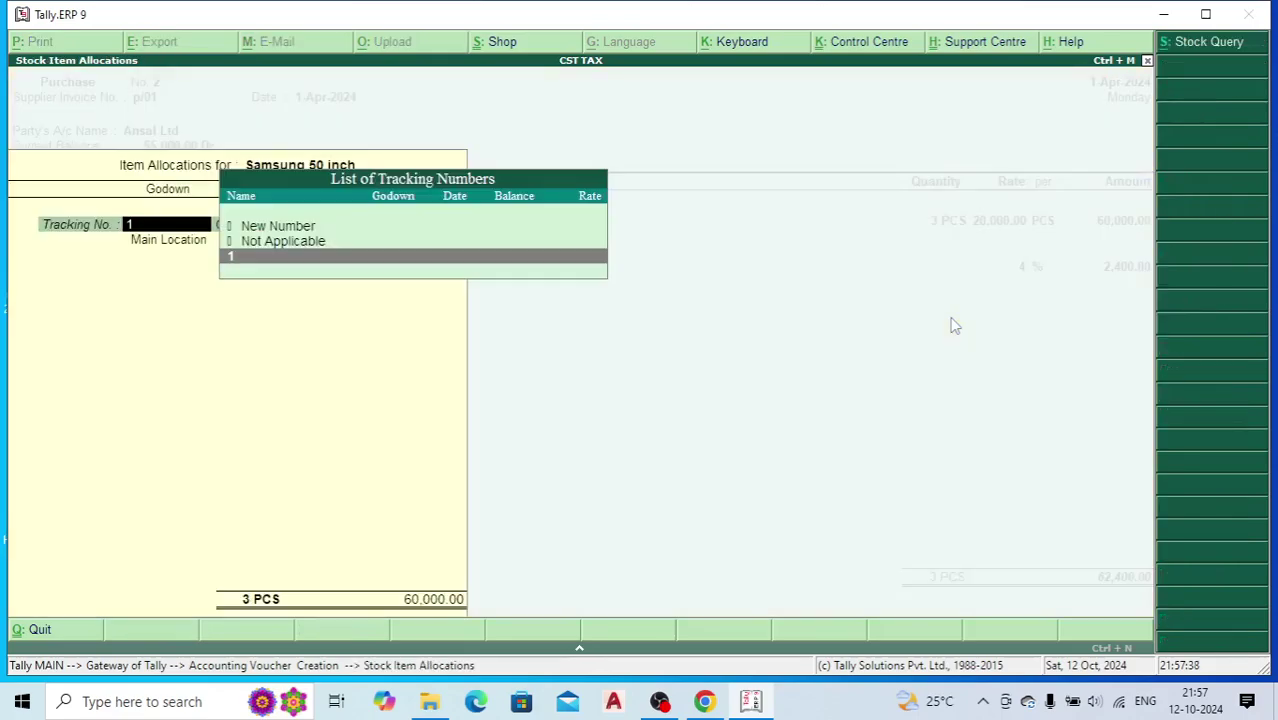
- Keep the Samsung 50 inch allocation under tracking number 1 at Main Location and end the tracking list
{"action": "key", "text": "Return"}
{"action": "key", "text": "Return"}
{"action": "key", "text": "Return"}
{"action": "key", "text": "Return"}
{"action": "key", "text": "Return"}
{"action": "key", "text": "Return"}
{"action": "key", "text": "Return"}
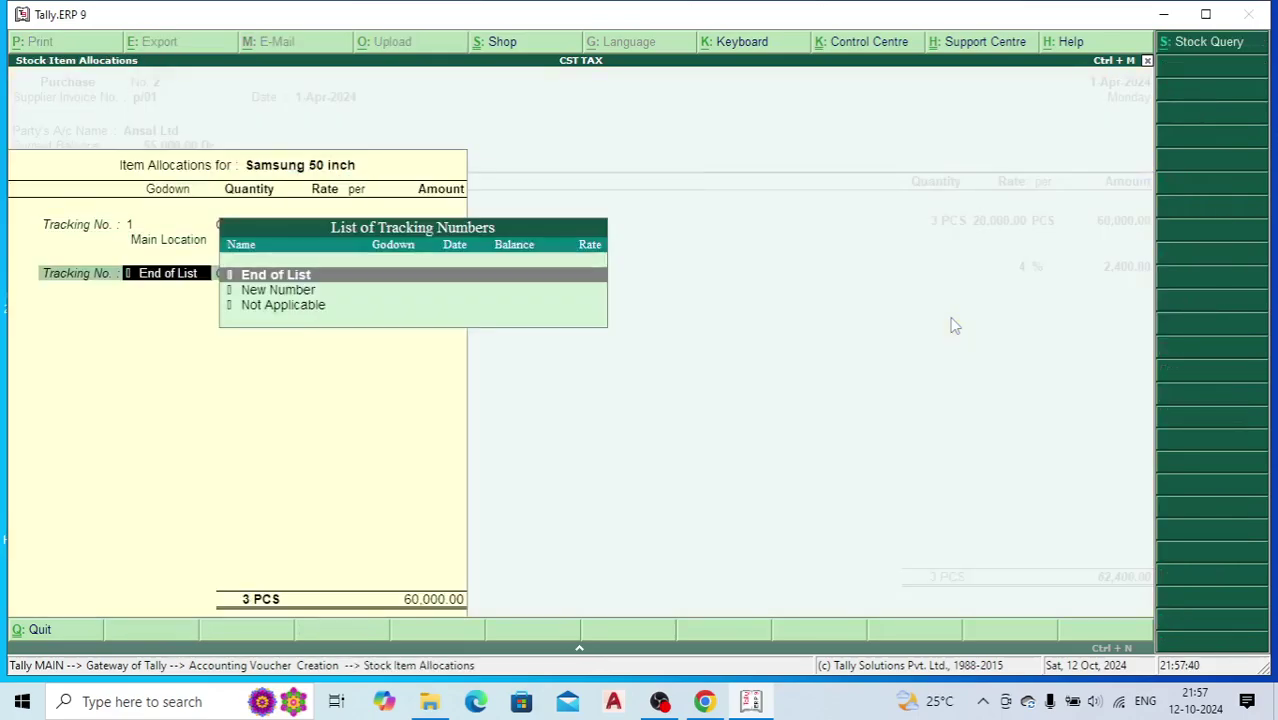
{"action": "key", "text": "Return"}
- Keep the Input Vat 4% line, leave the narration blank, and save the purchase voucher with conflicts to resolve later
{"action": "key", "text": "Return"}
{"action": "key", "text": "Return"}
{"action": "key", "text": "Return"}
{"action": "key", "text": "Return"}
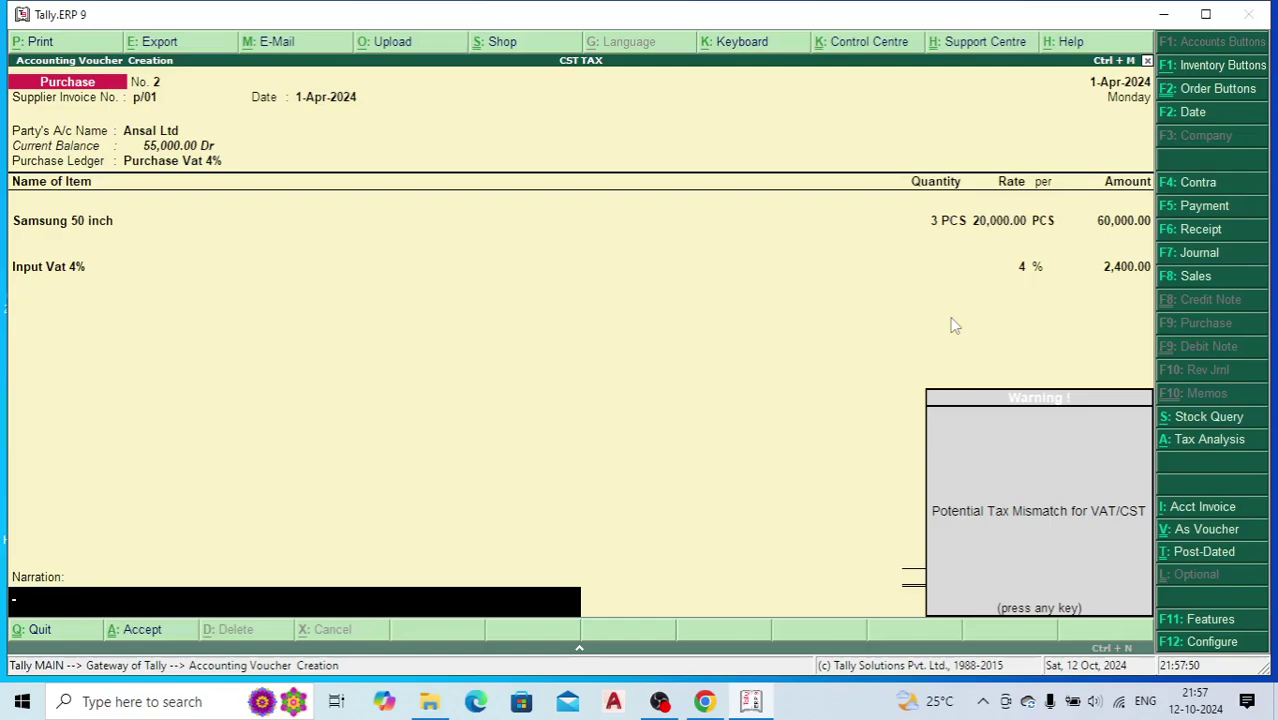
{"action": "key", "text": "Return"}
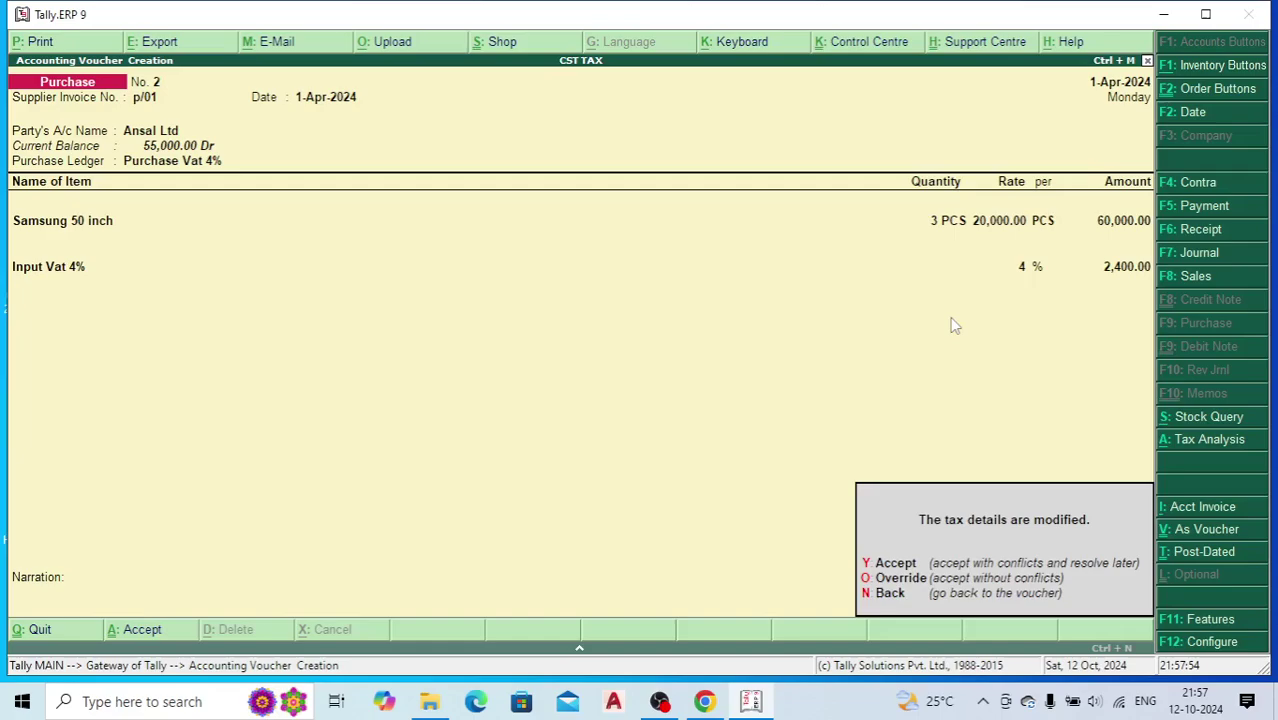
{"action": "key", "text": "y"}
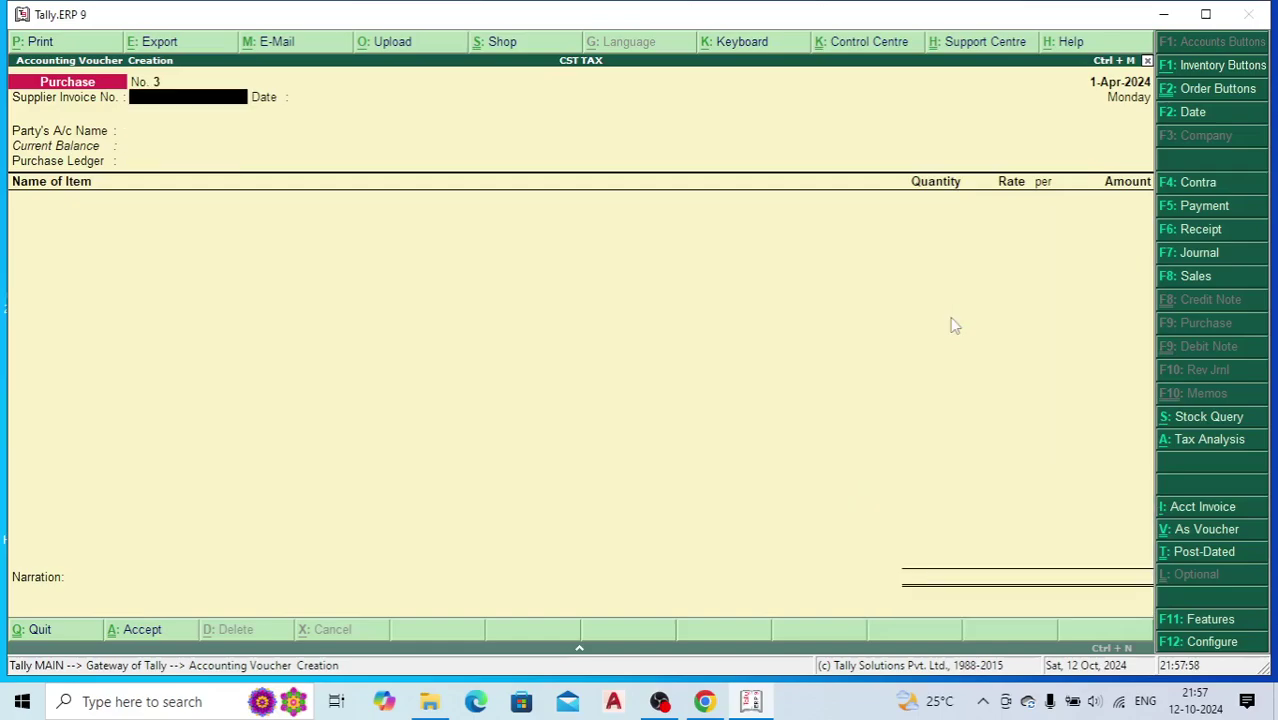
- Start a sales voucher with reference s/01 and choose Electro Ltd as the party account
{"action": "key", "text": "F8"}
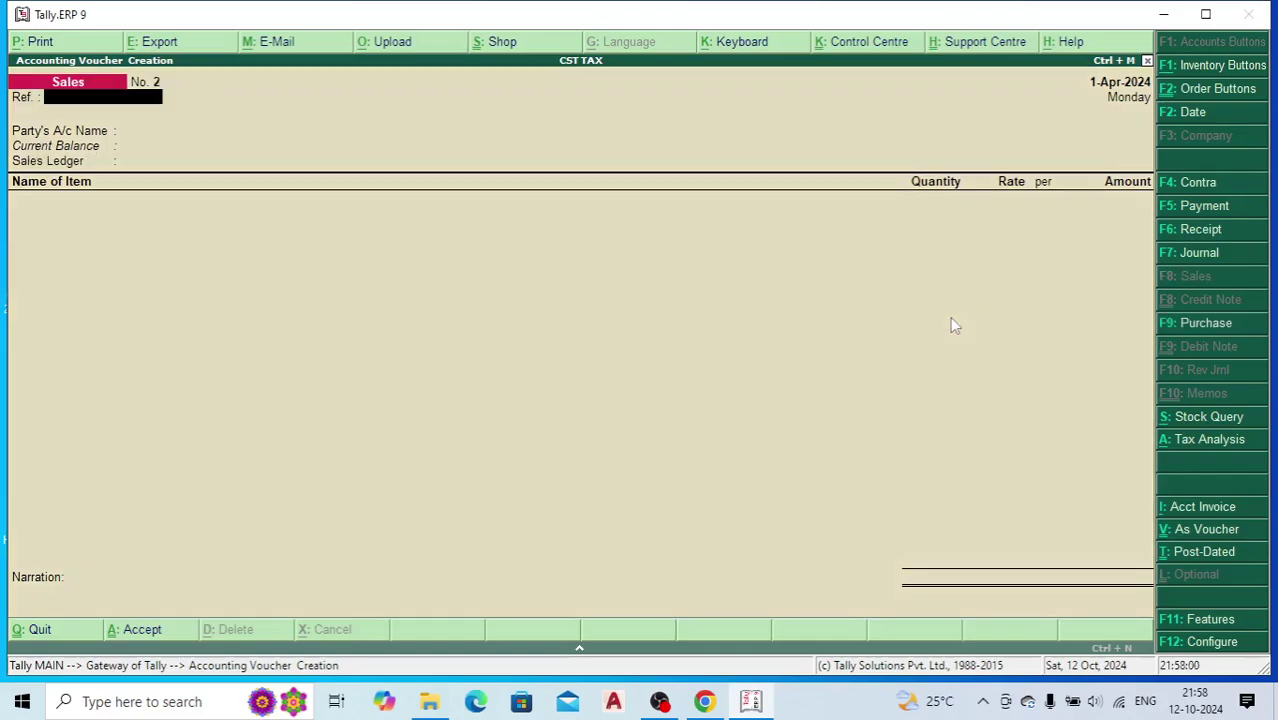
{"action": "type", "text": "s/01"}
{"action": "key", "text": "Return"}
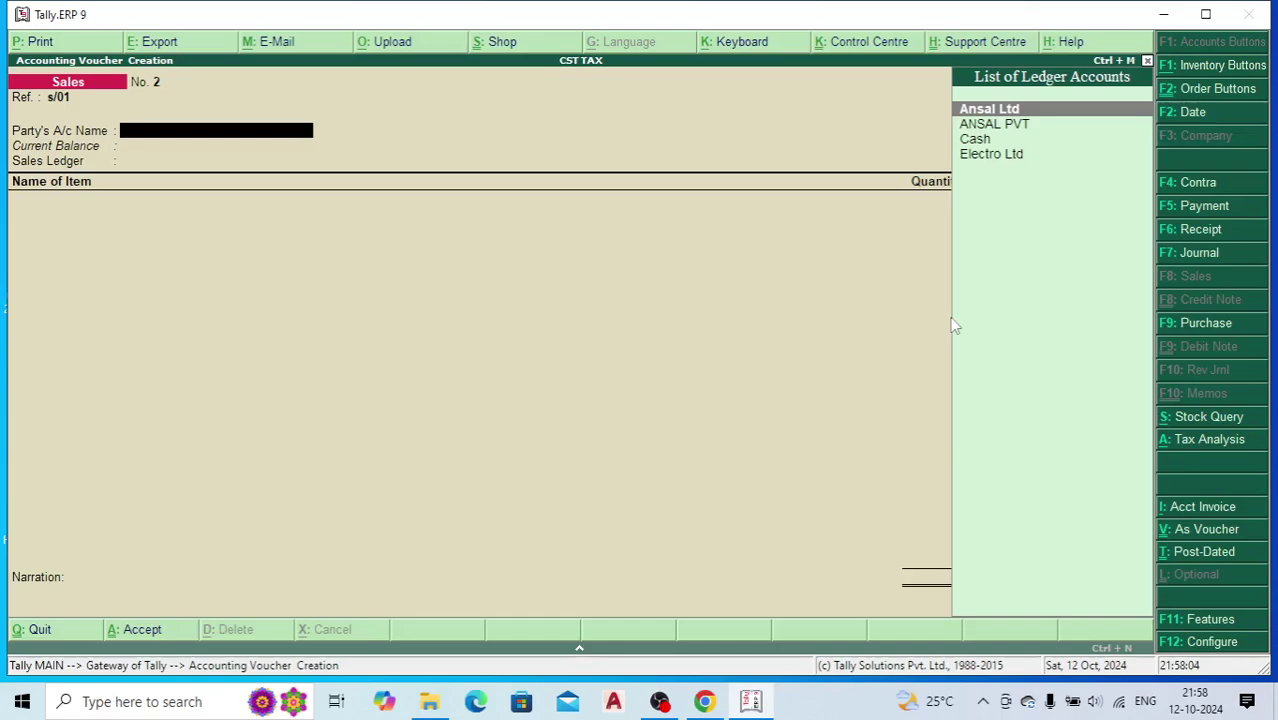
{"action": "key", "text": "Down"}
{"action": "key", "text": "Down"}
{"action": "key", "text": "Down"}
{"action": "key", "text": "Return"}
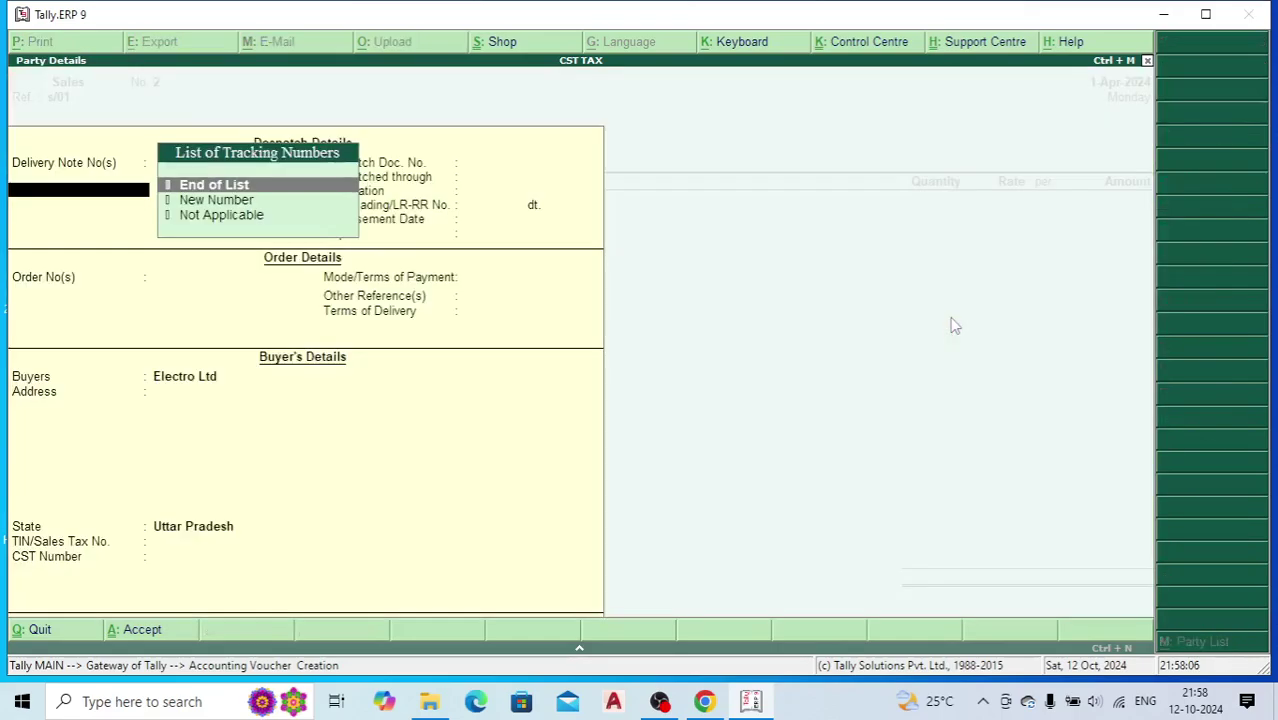
- Accept the despatch, order and buyer details for Electro Ltd without additions
{"action": "key", "text": "Return"}
{"action": "key", "text": "Return"}
{"action": "key", "text": "Return"}
{"action": "key", "text": "Return"}
{"action": "key", "text": "Return"}
{"action": "key", "text": "Return"}
{"action": "key", "text": "Return"}
{"action": "key", "text": "Return"}
{"action": "key", "text": "Return"}
{"action": "key", "text": "Return"}
{"action": "key", "text": "Return"}
{"action": "key", "text": "Return"}
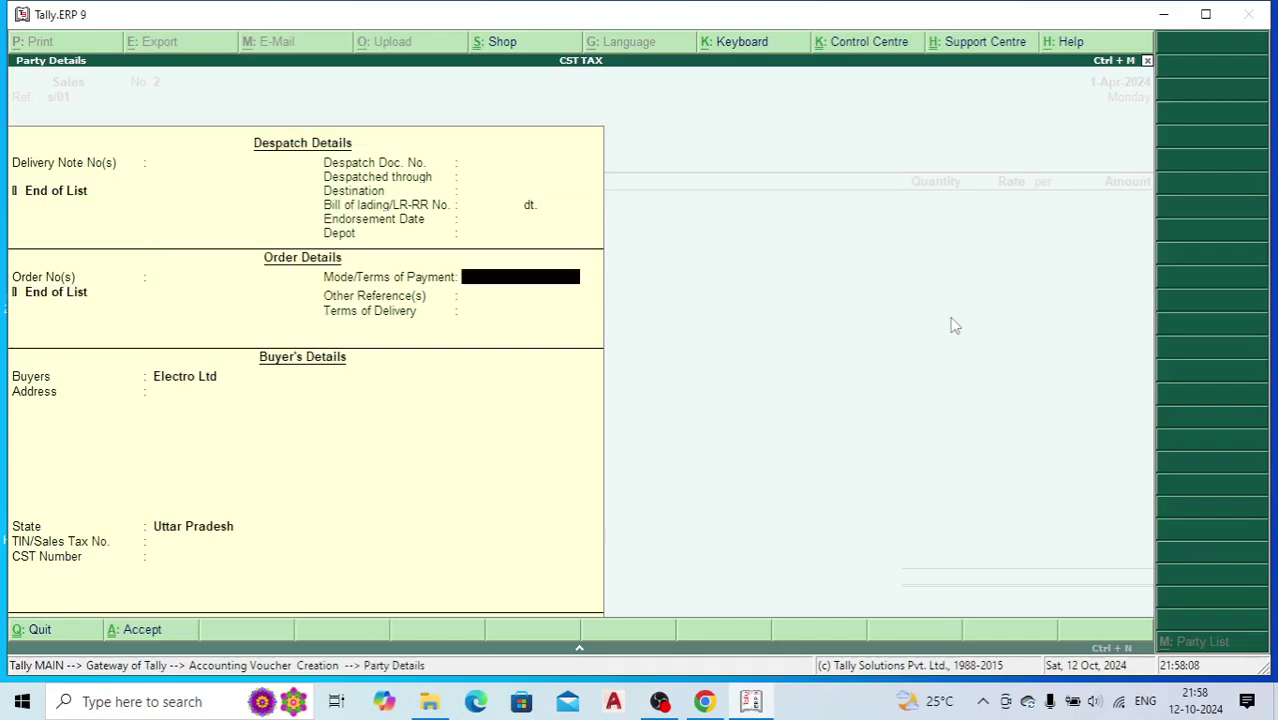
{"action": "key", "text": "Return"}
{"action": "key", "text": "Return"}
{"action": "key", "text": "Return"}
{"action": "key", "text": "Return"}
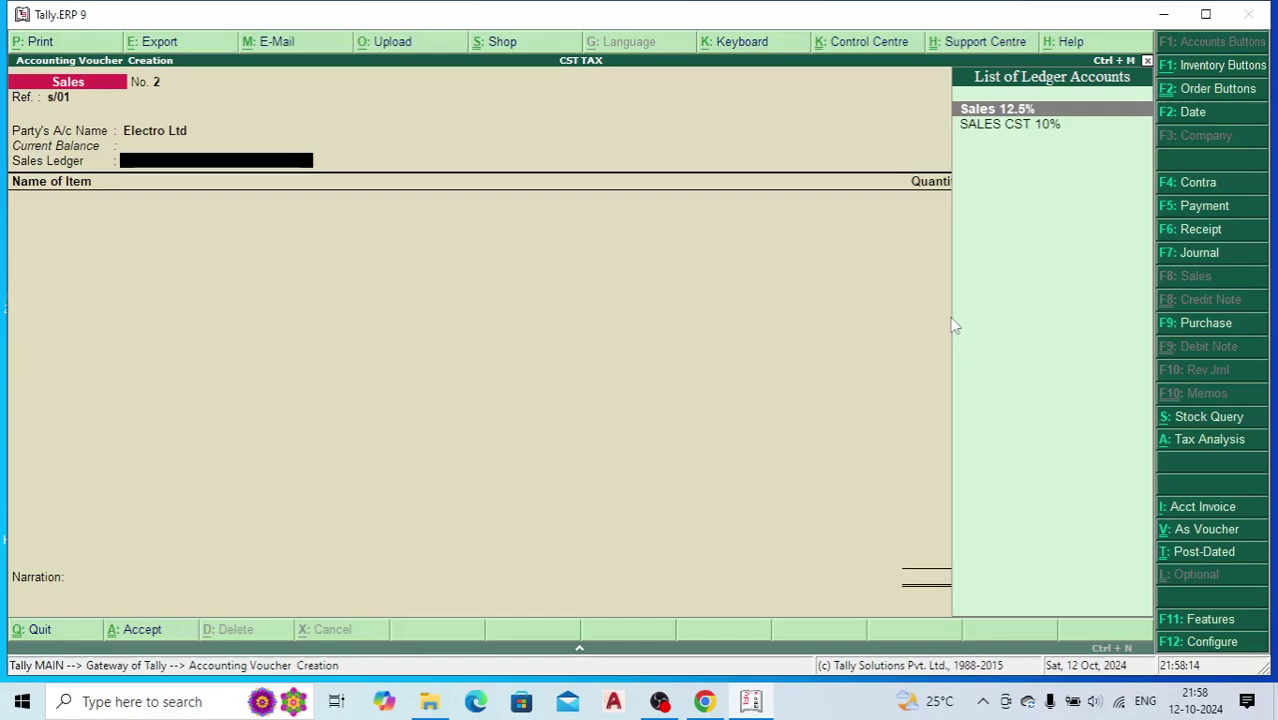
{"action": "key", "text": "Return"}
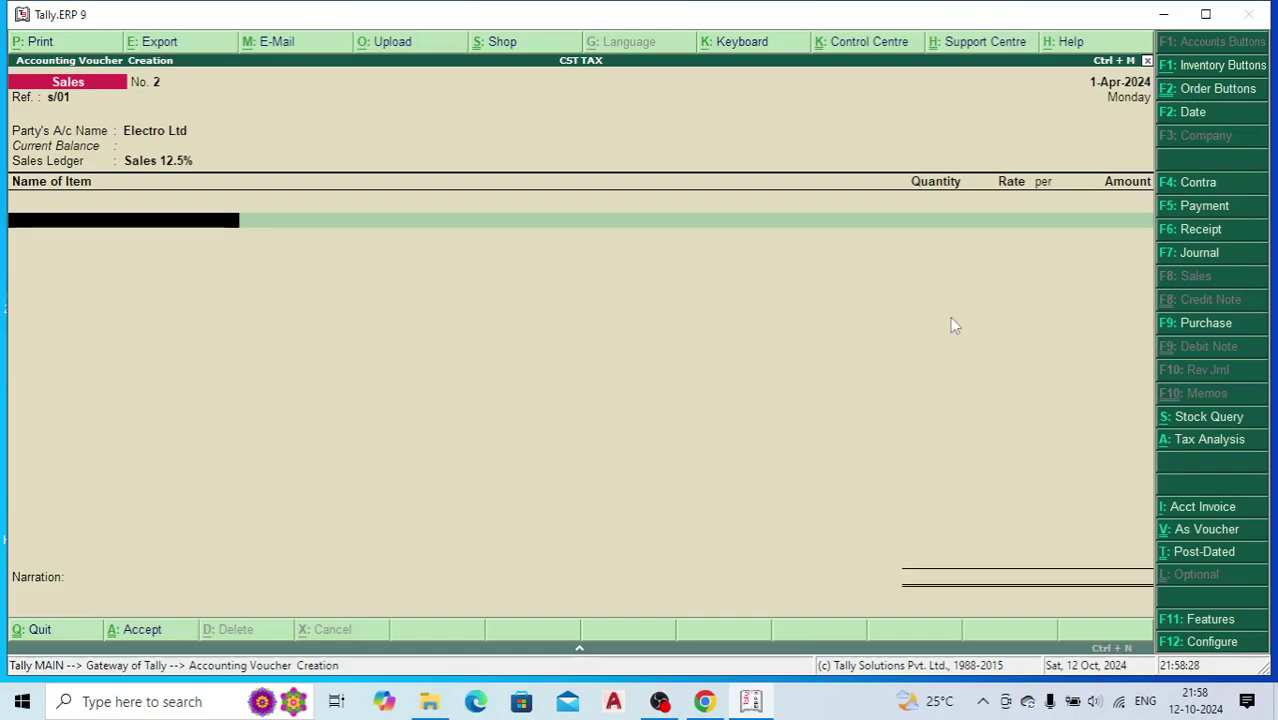
{"action": "type", "text": "S"}
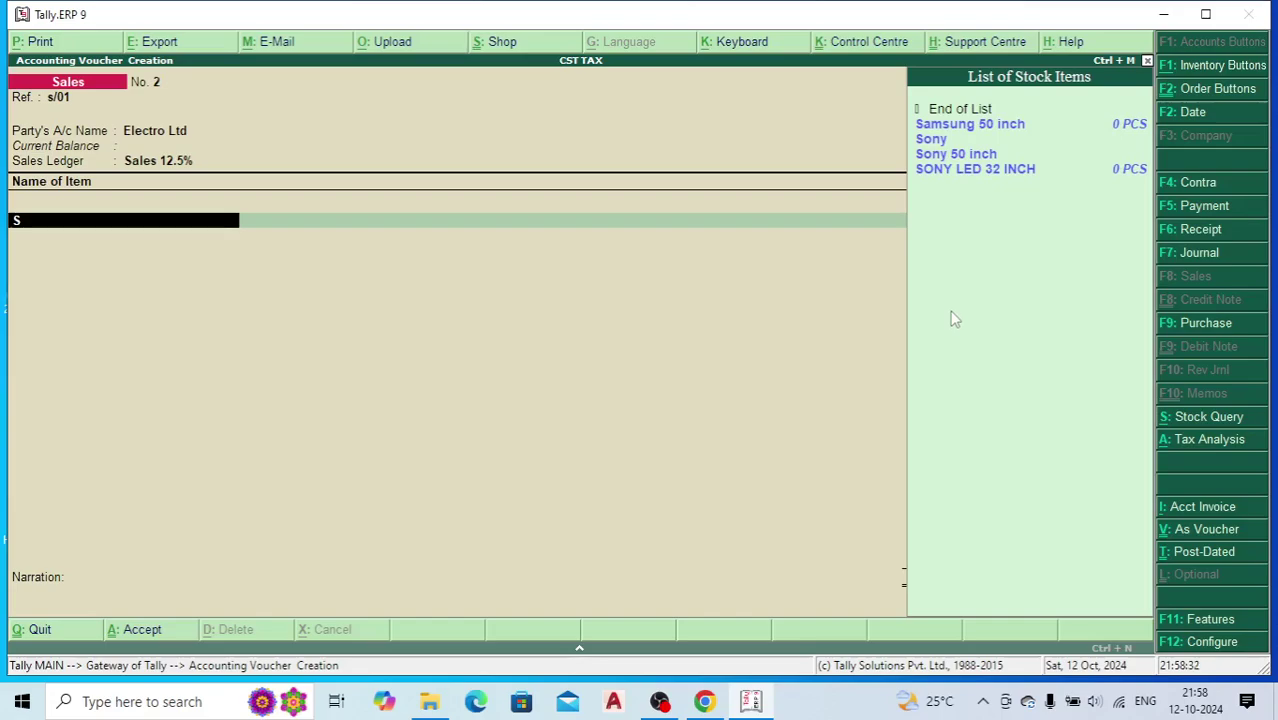
{"action": "left_click", "coordinate": [995, 127]}
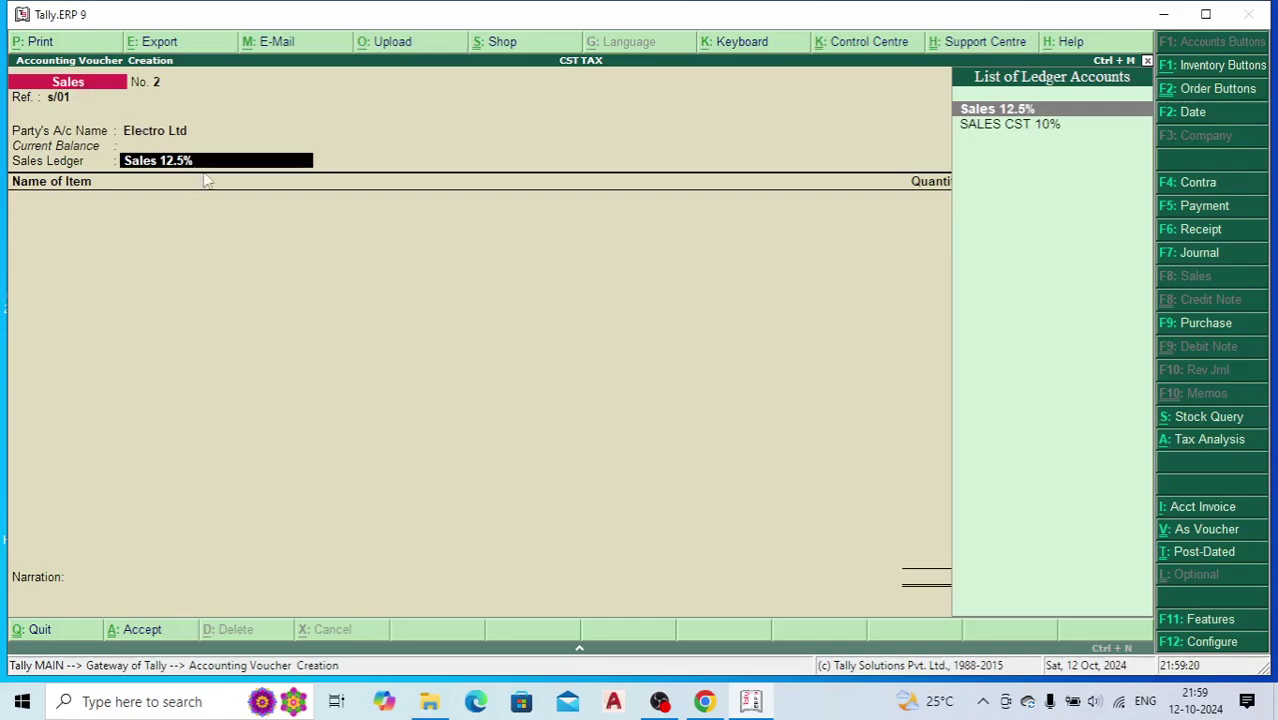
- Create a new ledger from the sales ledger field and name it Sale 4%
{"action": "key", "text": "alt+c"}
{"action": "type", "text": "Sa"}
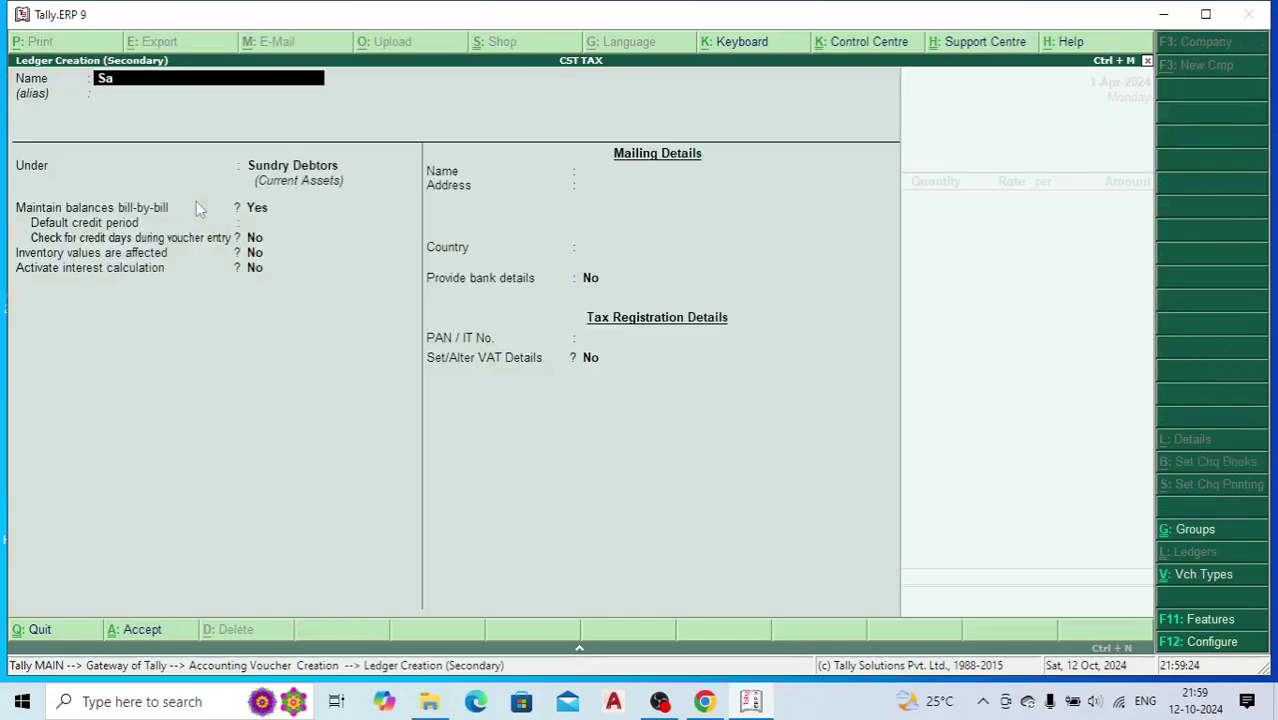
{"action": "type", "text": "le 4"}
{"action": "type", "text": "$"}
{"action": "key", "text": "BackSpace"}
{"action": "type", "text": "%"}
{"action": "key", "text": "Return"}
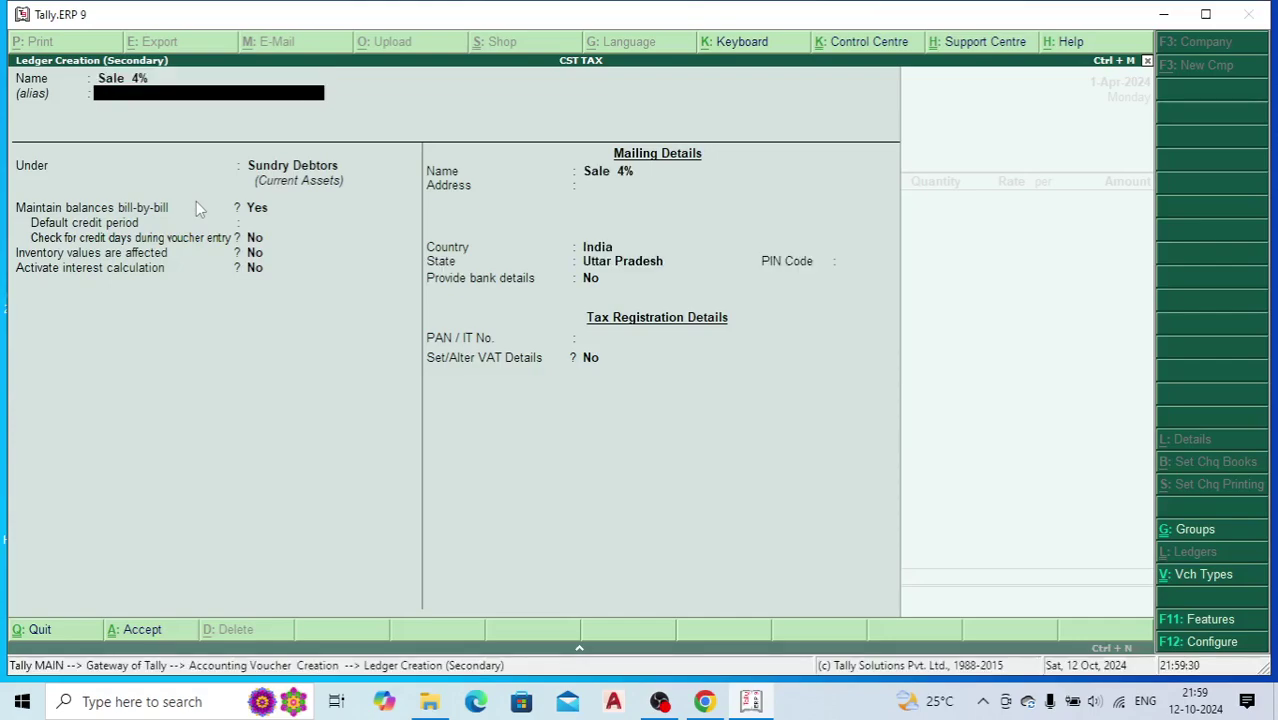
- Place the Sale 4% ledger under Sales Accounts without an alias and keep inventory values affected set to Yes
{"action": "key", "text": "Return"}
{"action": "type", "text": "S"}
{"action": "key", "text": "Down"}
{"action": "key", "text": "Down"}
{"action": "key", "text": "Up"}
{"action": "key", "text": "Return"}
{"action": "key", "text": "Return"}
{"action": "key", "text": "Return"}
{"action": "key", "text": "Return"}
{"action": "key", "text": "Return"}
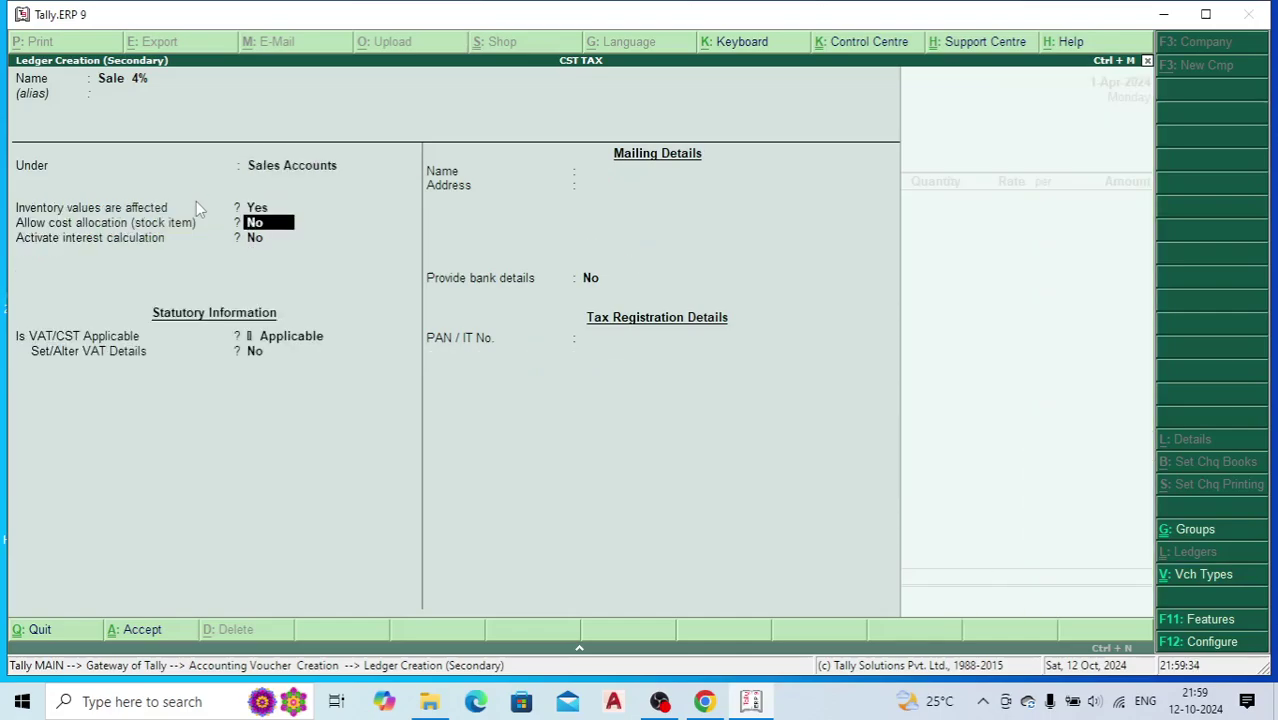
- Turn on VAT details for the Sale 4% ledger and set its nature of transaction to Sales Taxable
{"action": "type", "text": "y"}
{"action": "key", "text": "Return"}
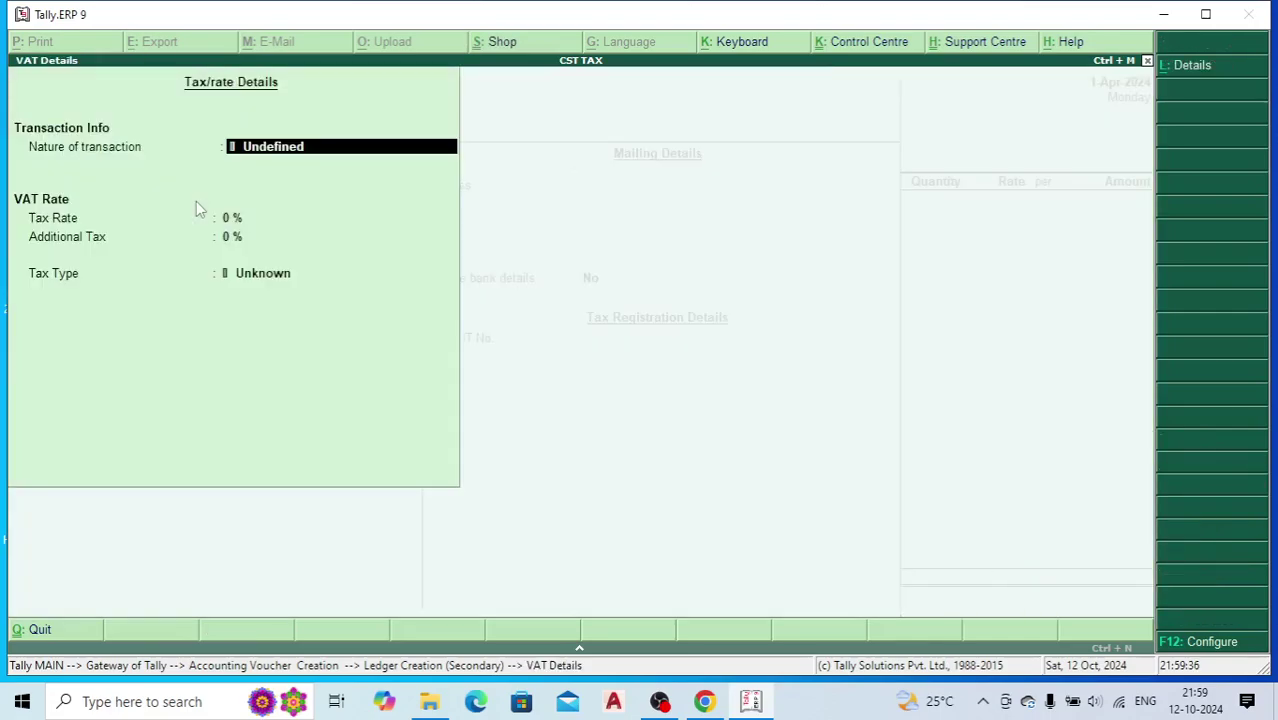
{"action": "key", "text": "Down"}
{"action": "key", "text": "Down"}
{"action": "key", "text": "Down"}
{"action": "key", "text": "Down"}
{"action": "key", "text": "Down"}
{"action": "key", "text": "Down"}
{"action": "key", "text": "Down"}
{"action": "key", "text": "Down"}
{"action": "key", "text": "Down"}
{"action": "key", "text": "Down"}
{"action": "key", "text": "Down"}
{"action": "key", "text": "Down"}
{"action": "key", "text": "Down"}
{"action": "key", "text": "Down"}
{"action": "key", "text": "Return"}
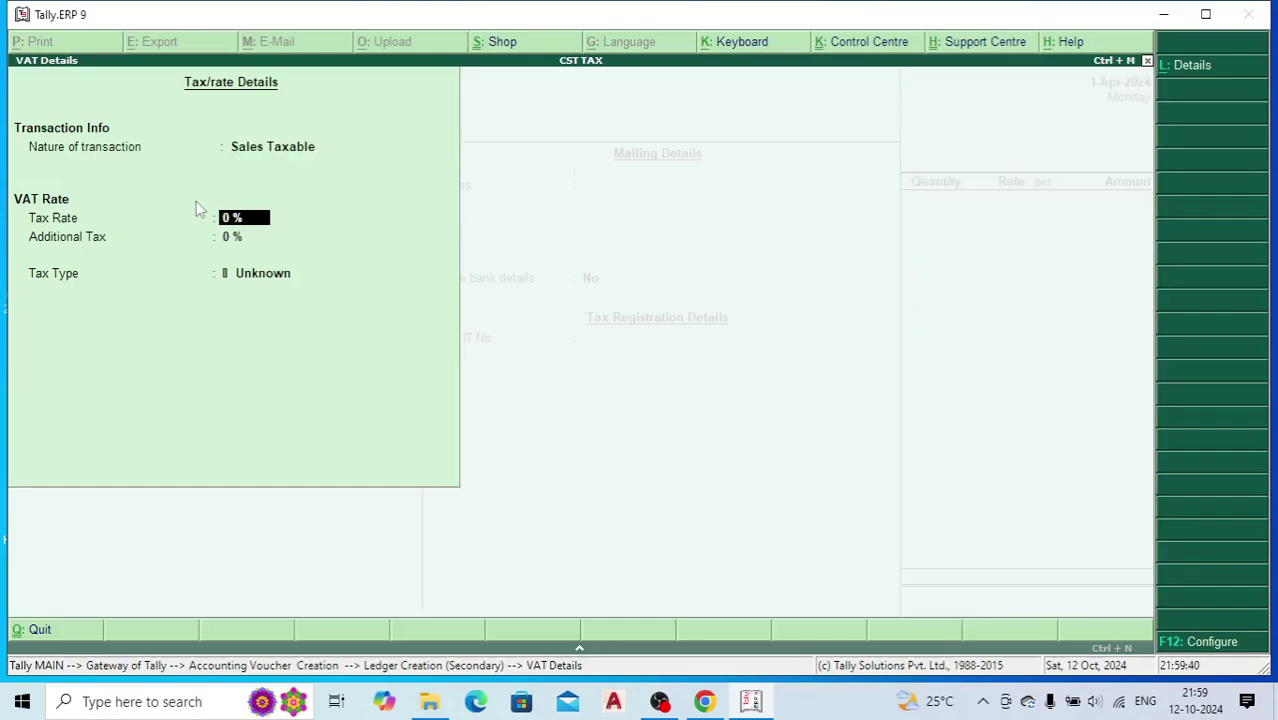
- Set the Sale 4% ledger's VAT tax rate to 4% and save the ledger
{"action": "type", "text": "4"}
{"action": "key", "text": "Return"}
{"action": "key", "text": "Return"}
{"action": "key", "text": "Return"}
{"action": "key", "text": "Return"}
{"action": "key", "text": "Return"}
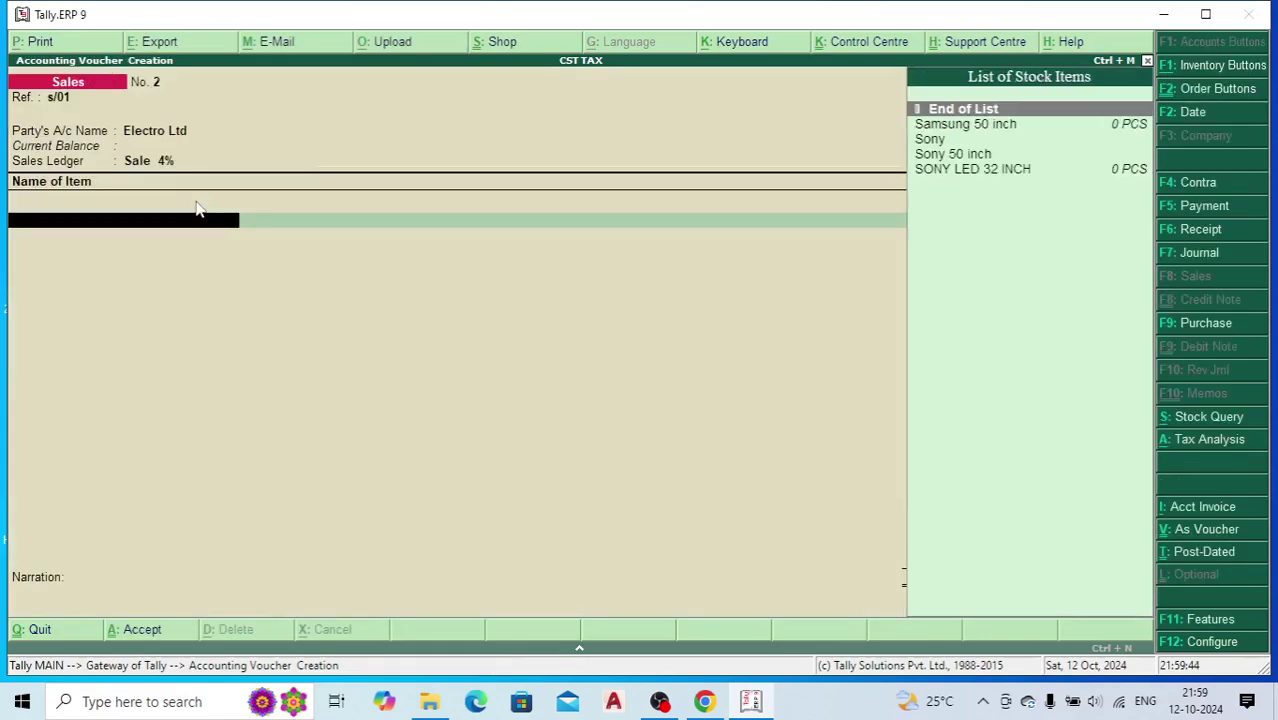
- Add Samsung 50 inch to the sales voucher with new tracking number 1 and order number Not Applicable
{"action": "key", "text": "Down"}
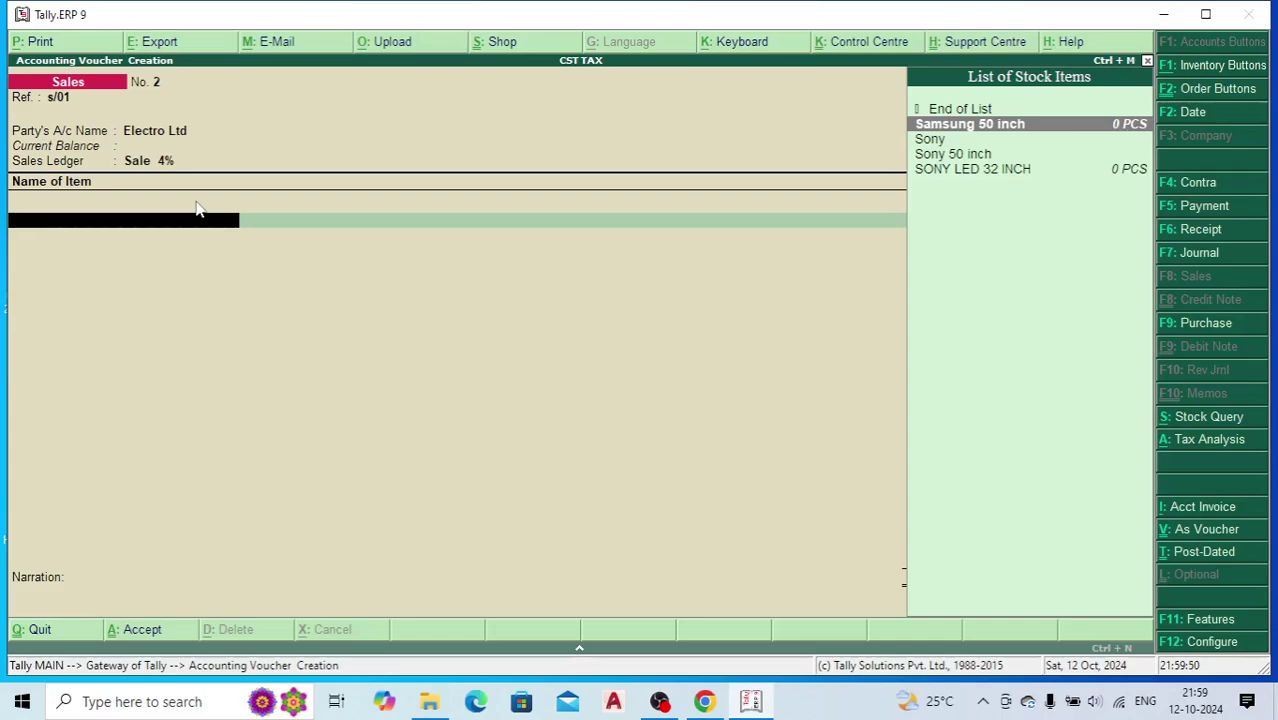
{"action": "key", "text": "Return"}
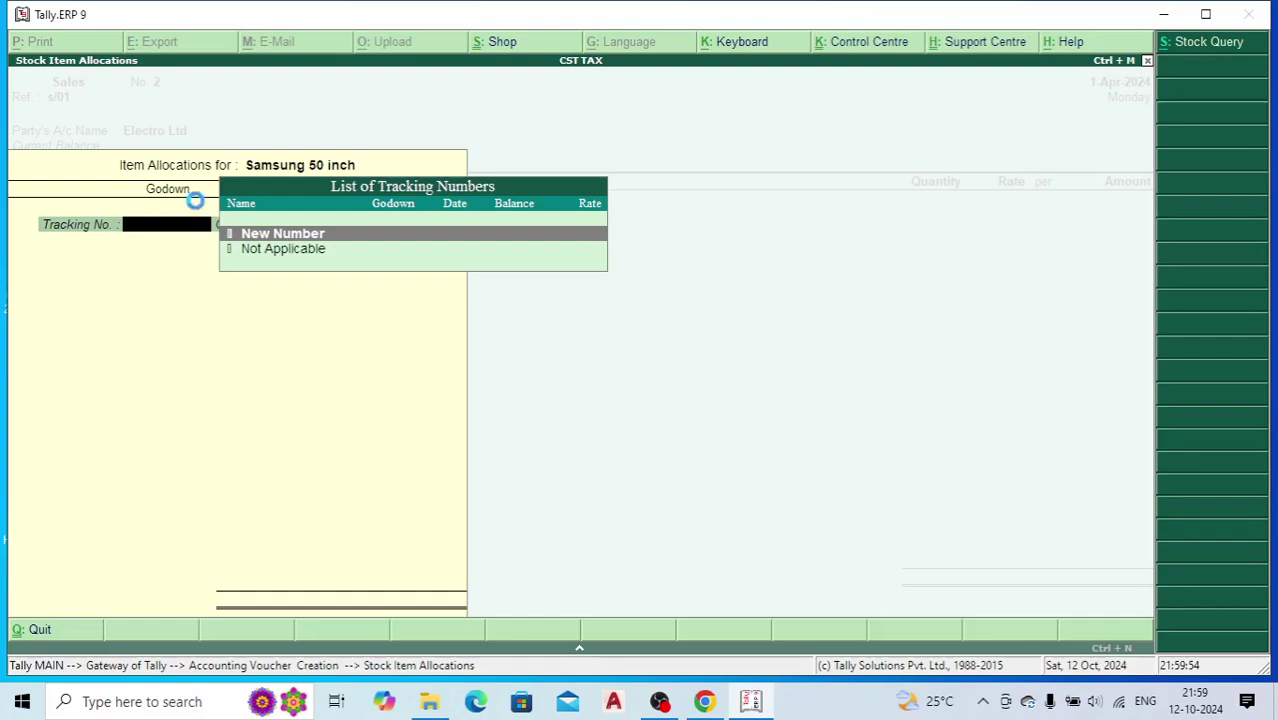
{"action": "key", "text": "Return"}
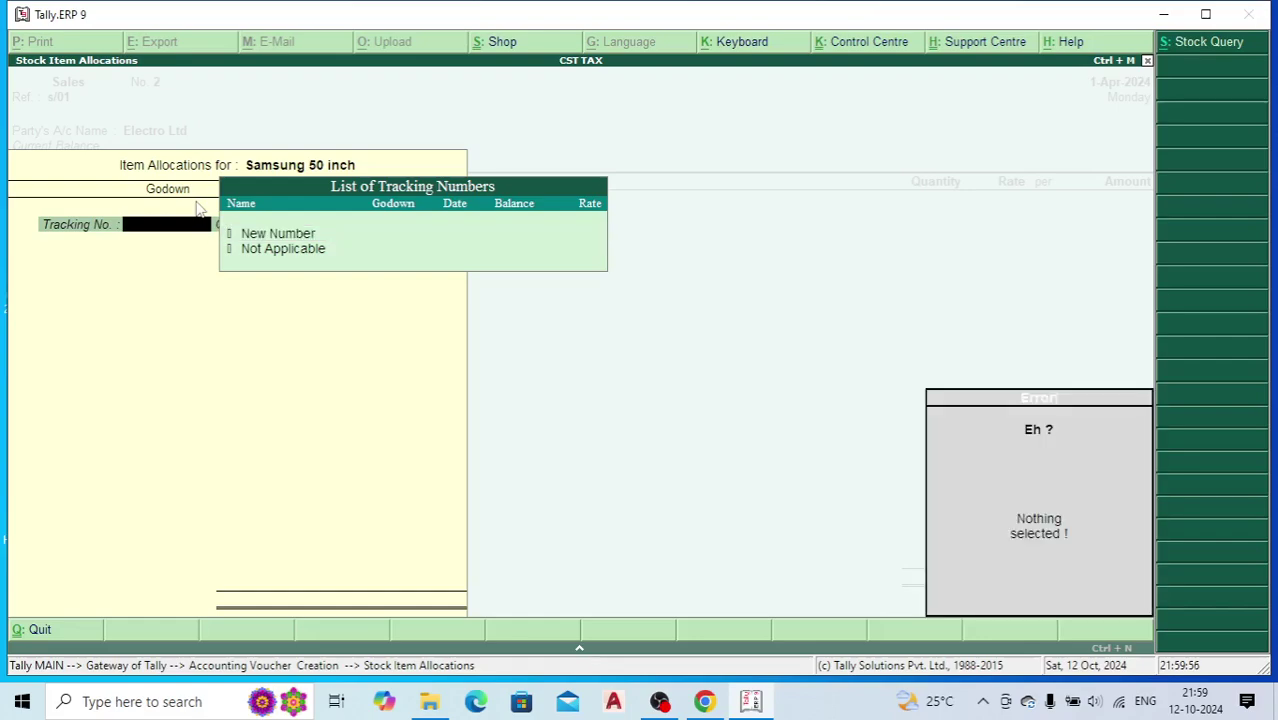
{"action": "key", "text": "Escape"}
{"action": "key", "text": "Return"}
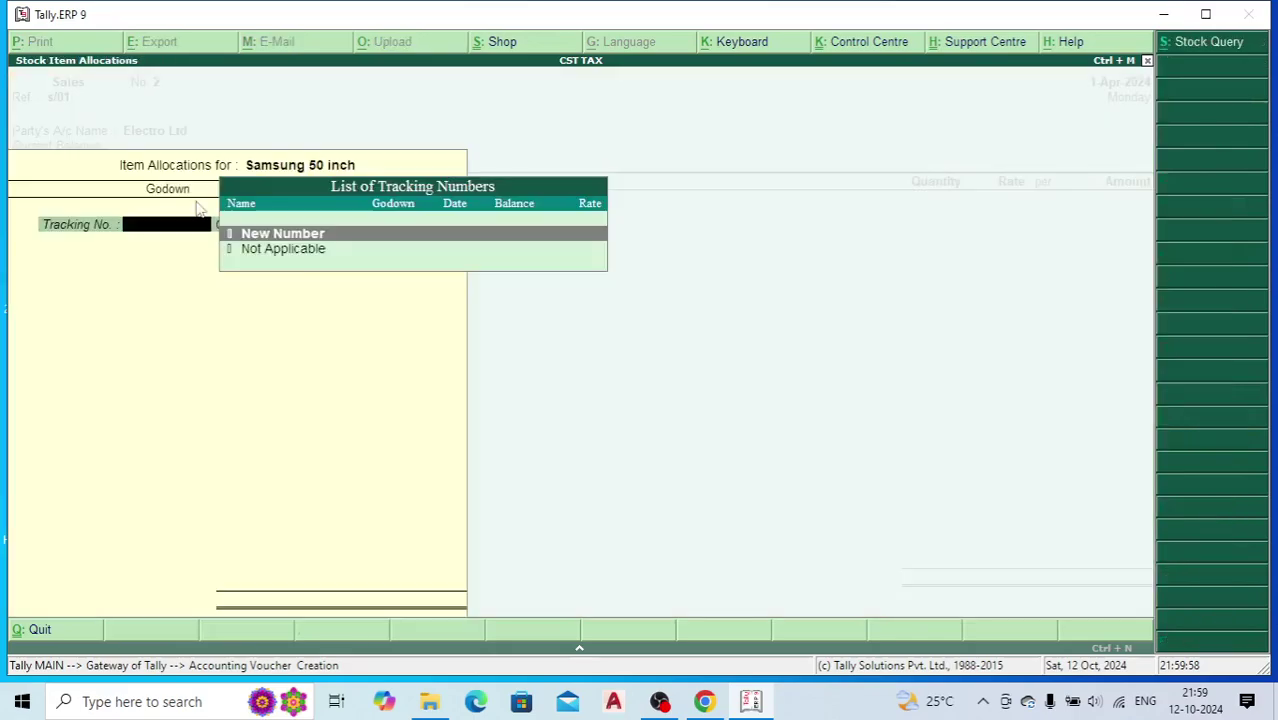
{"action": "key", "text": "Return"}
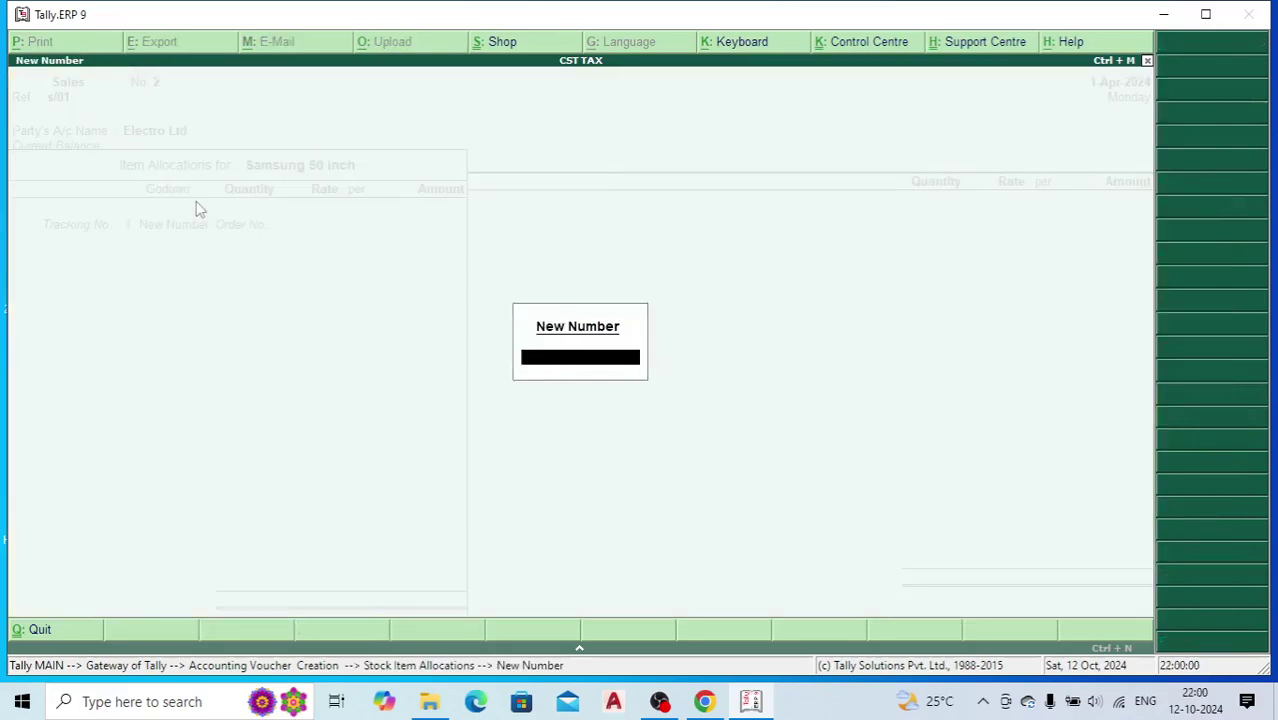
{"action": "type", "text": "1"}
{"action": "key", "text": "Return"}
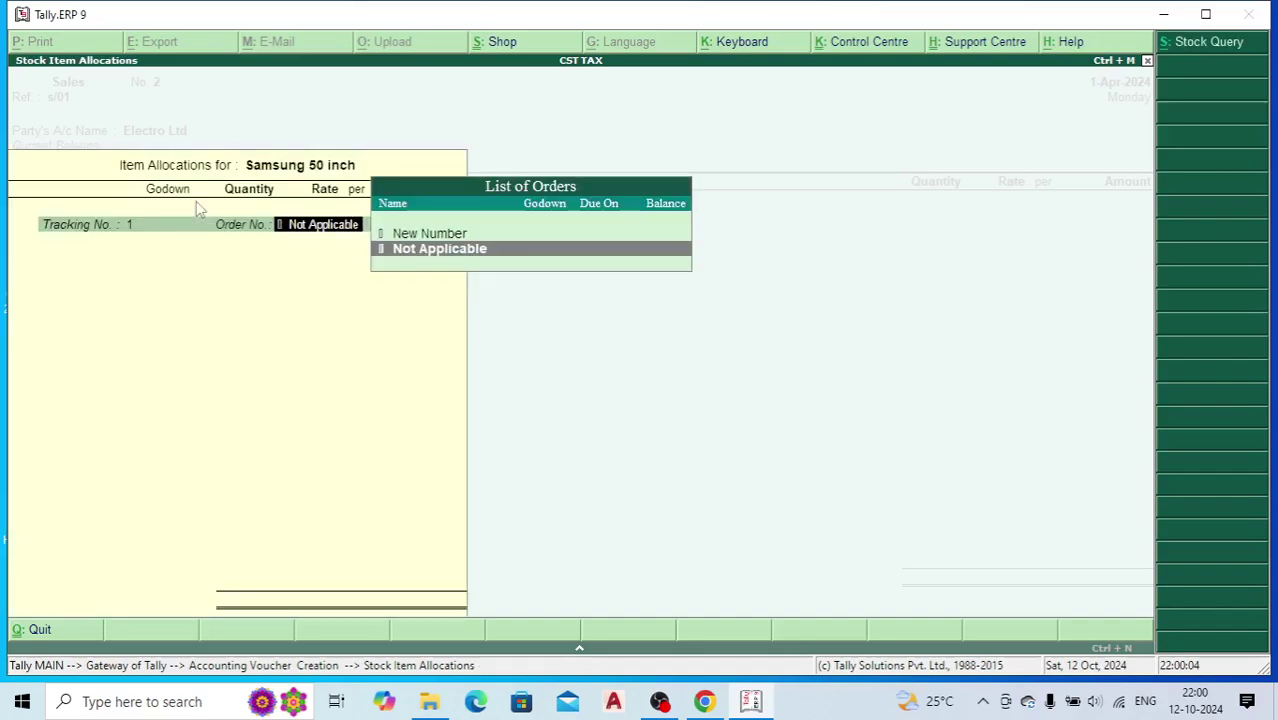
{"action": "key", "text": "Return"}
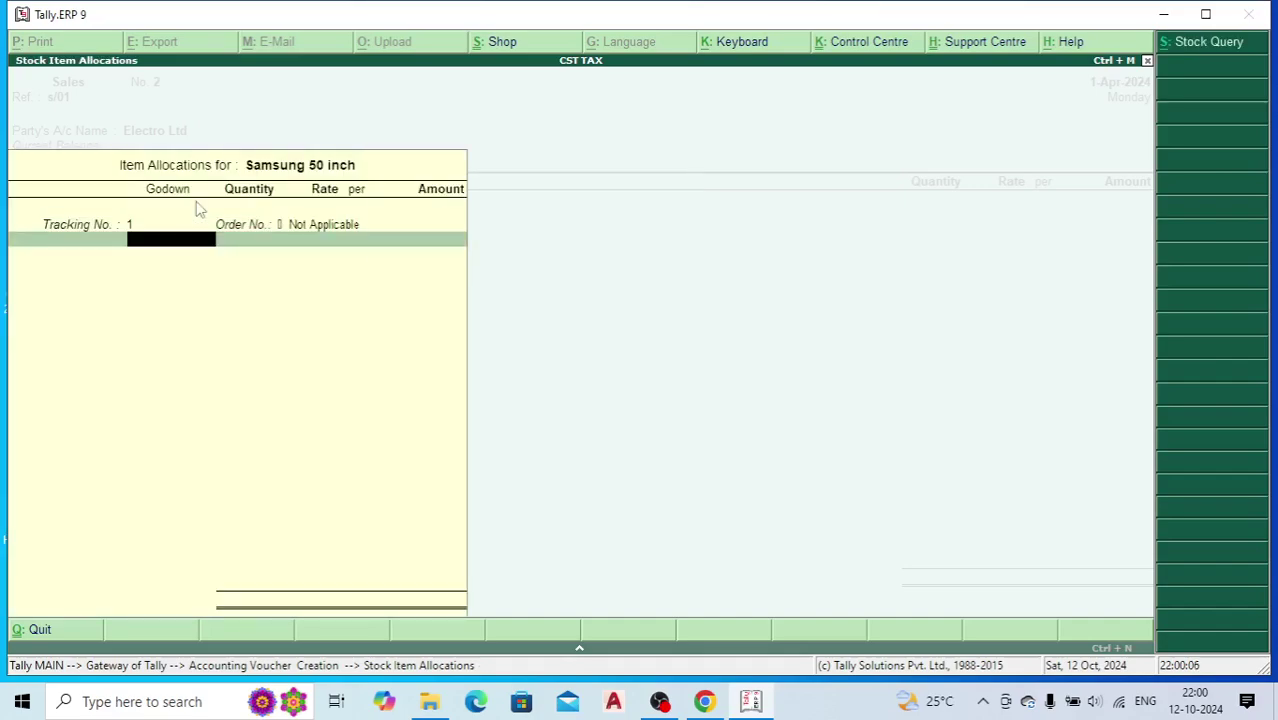
- Allocate 2 PCS of Samsung 50 inch from Main Location at a rate of 24,000 per piece
{"action": "type", "text": "M"}
{"action": "key", "text": "Return"}
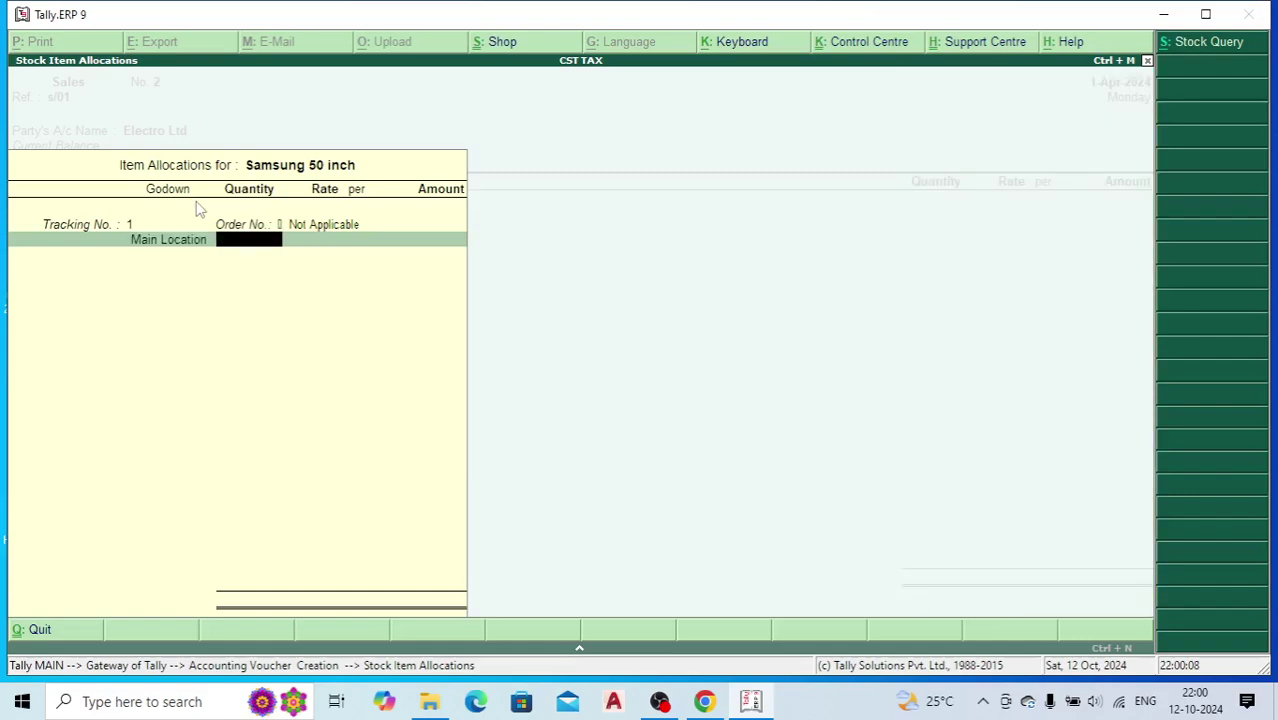
{"action": "type", "text": "2"}
{"action": "key", "text": "Return"}
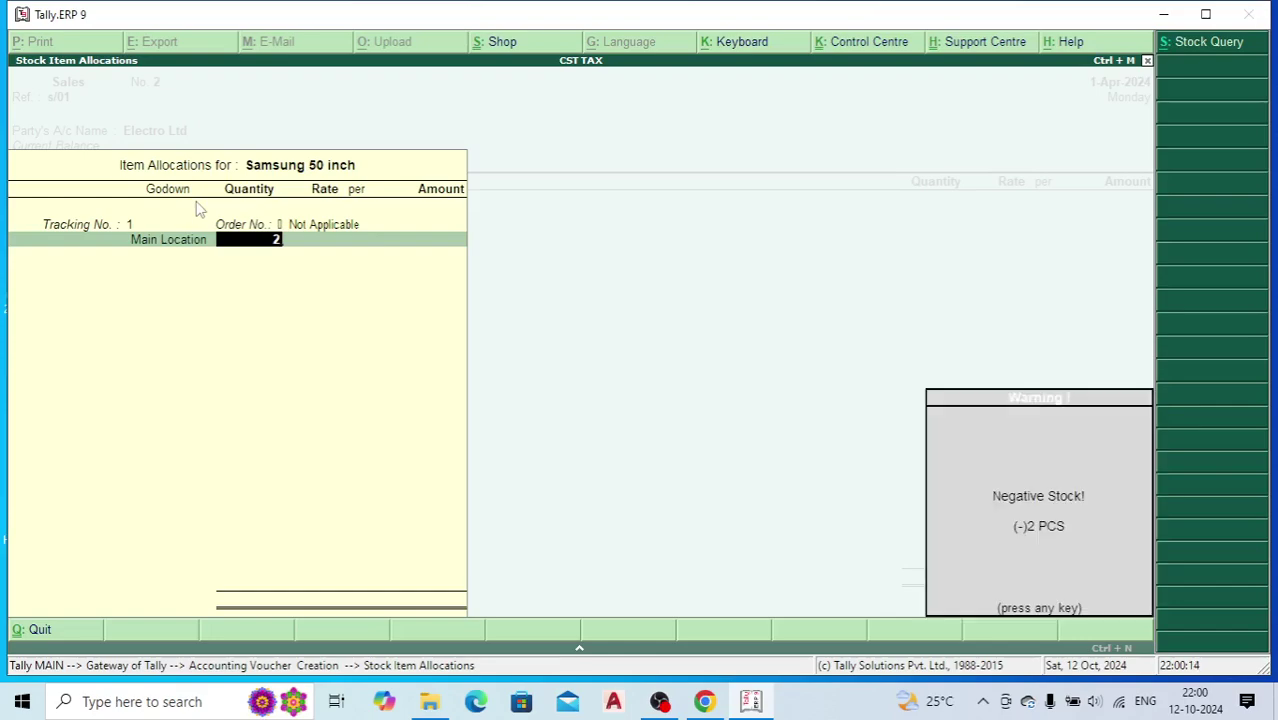
{"action": "key", "text": "Return"}
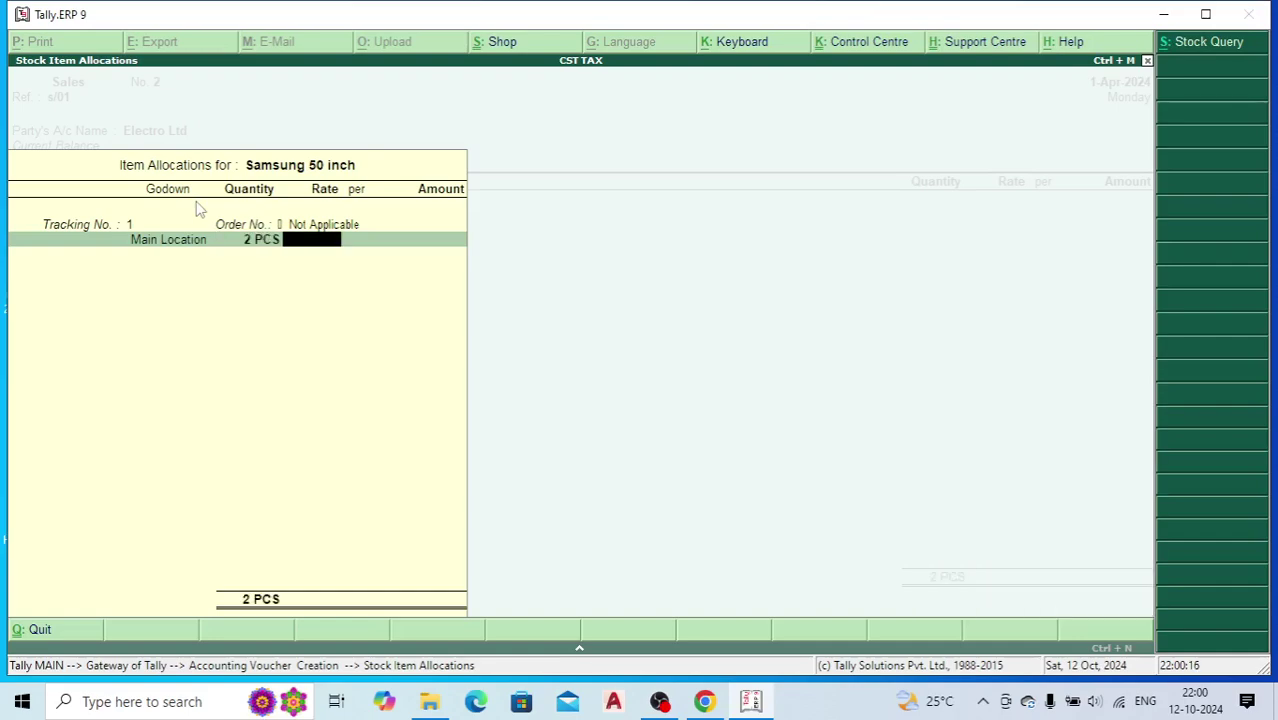
{"action": "type", "text": "24,000"}
{"action": "key", "text": "Return"}
{"action": "key", "text": "Return"}
{"action": "key", "text": "Return"}
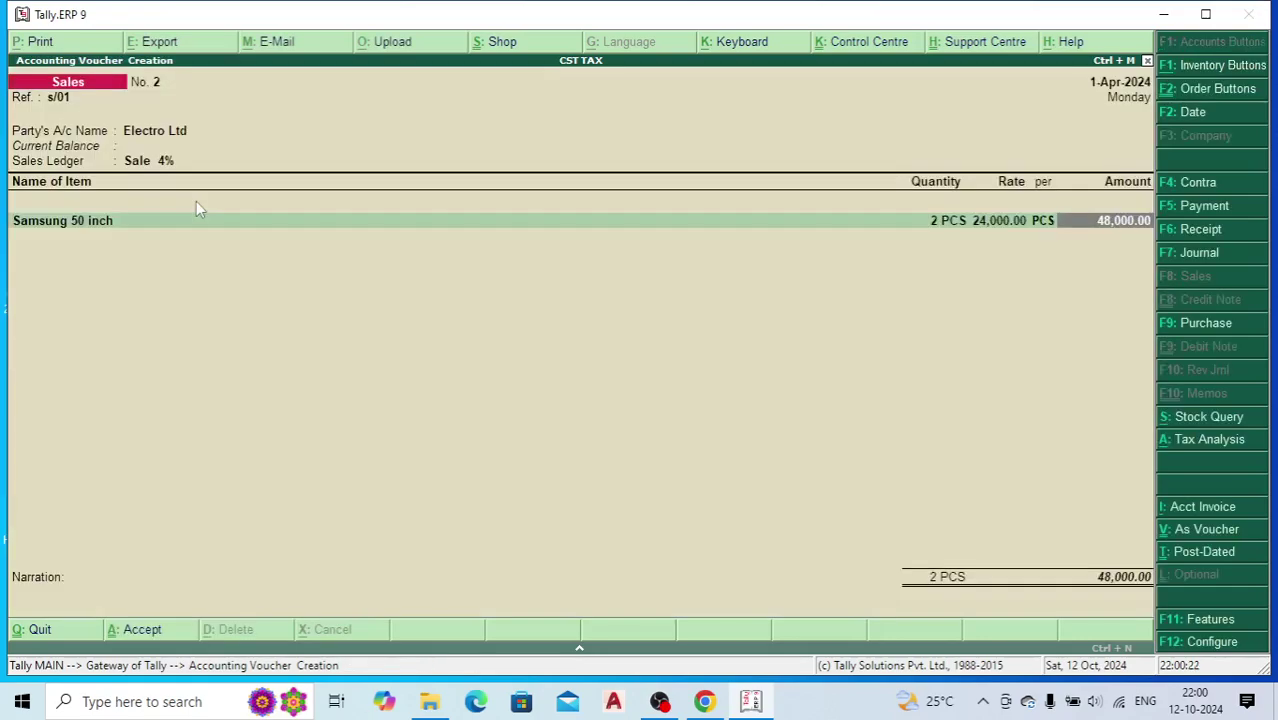
{"action": "key", "text": "Return"}
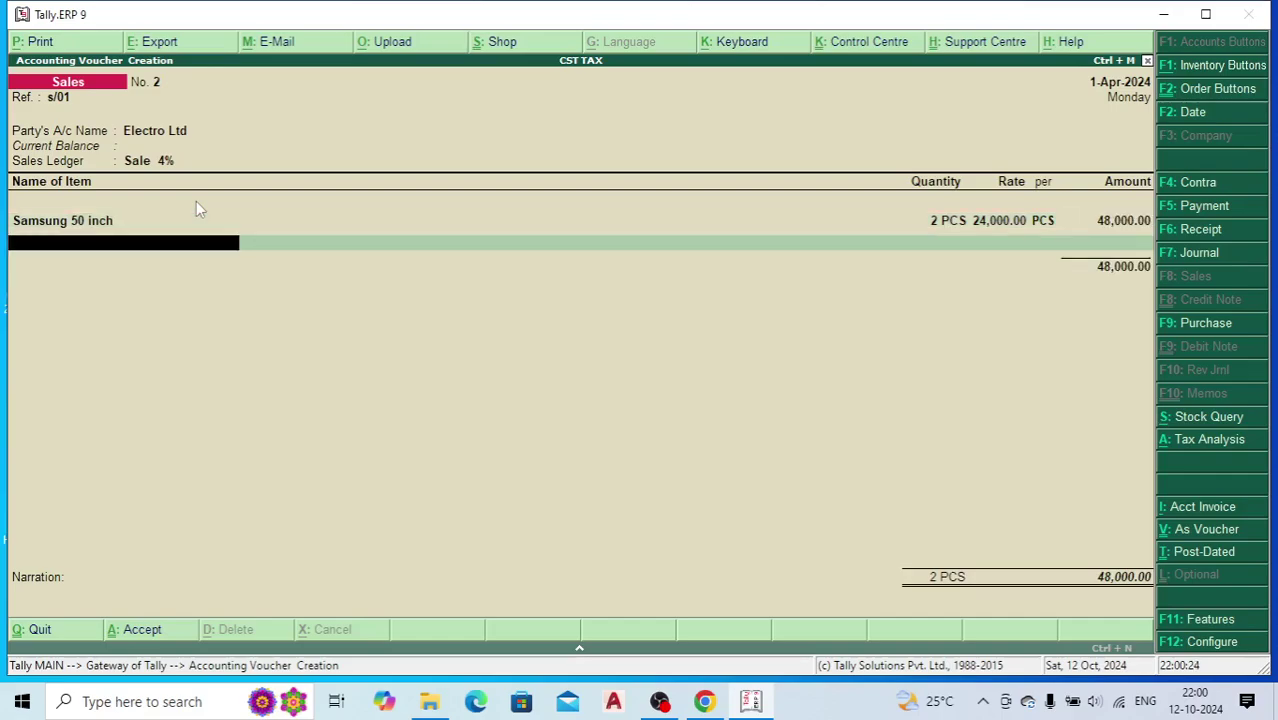
- End the item list and start a new tax ledger from the voucher, named Output 4% without an alias
{"action": "key", "text": "Return"}
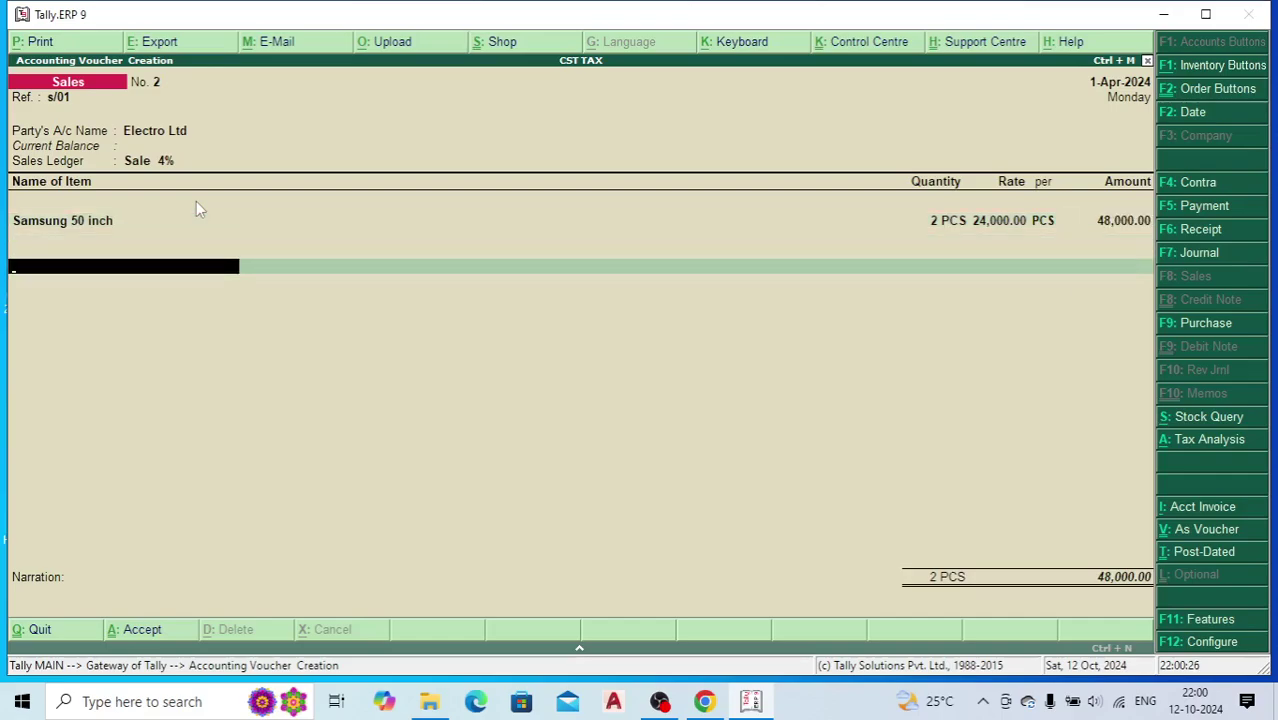
{"action": "type", "text": "O"}
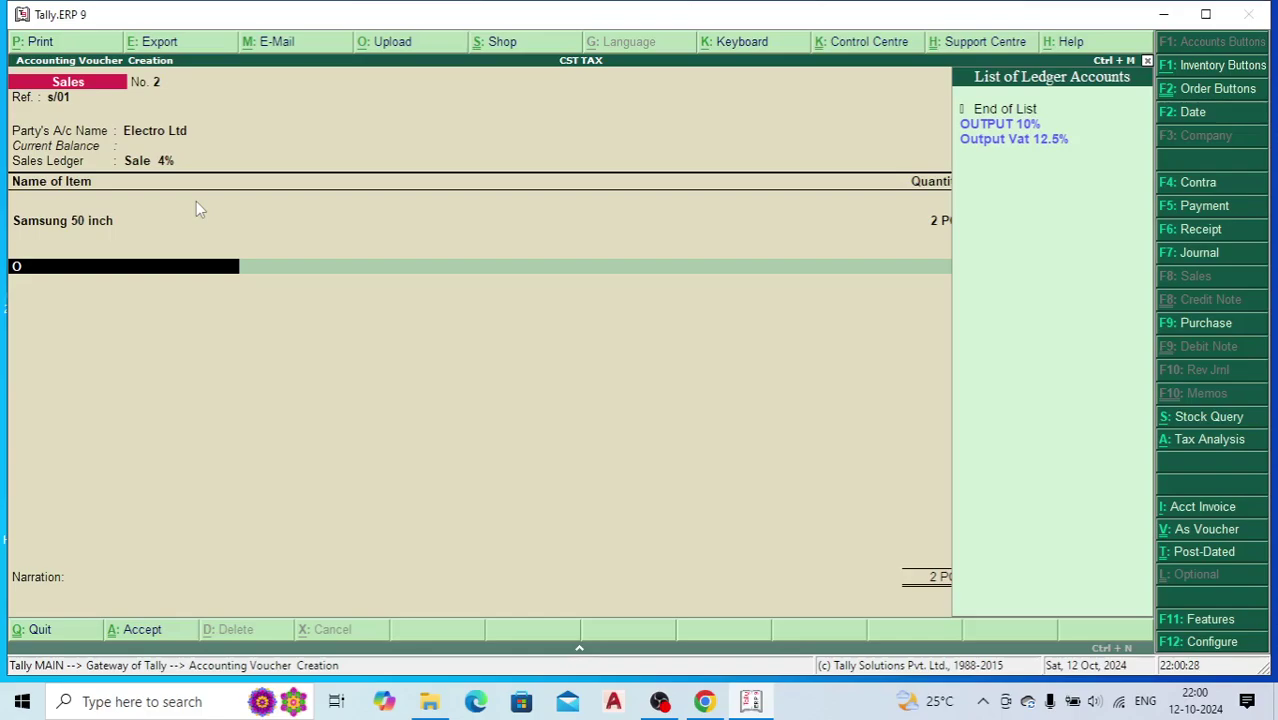
{"action": "key", "text": "Down"}
{"action": "key", "text": "Down"}
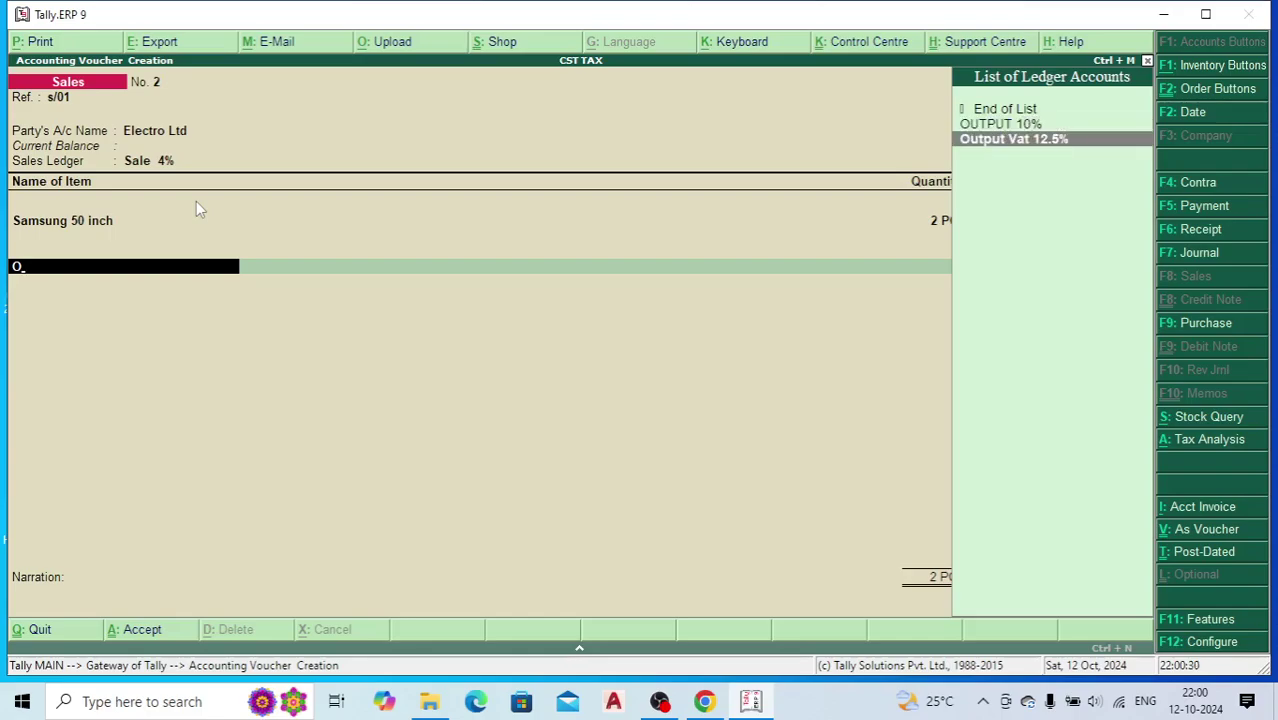
{"action": "key", "text": "alt+c"}
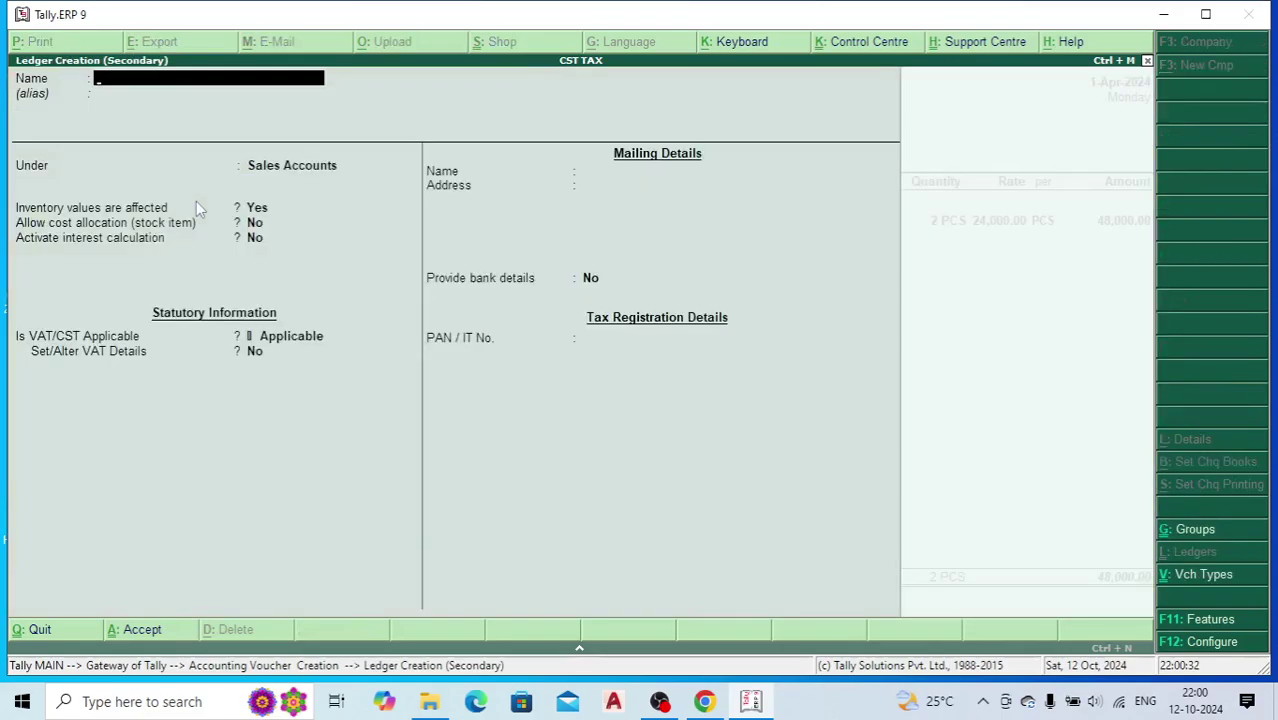
{"action": "type", "text": "Output 4%"}
{"action": "key", "text": "Return"}
{"action": "key", "text": "Return"}
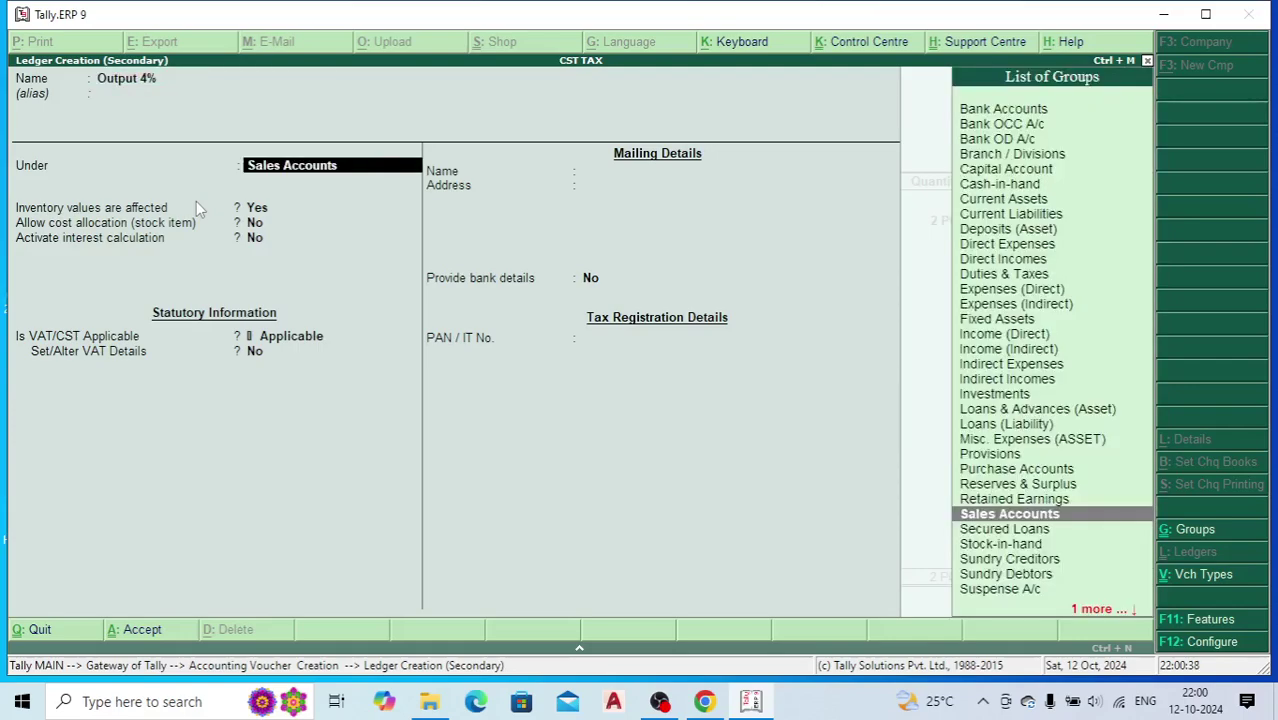
- Place the Output 4% ledger under Duties & Taxes with VAT as the type of duty
{"action": "type", "text": "D"}
{"action": "key", "text": "Down"}
{"action": "key", "text": "Down"}
{"action": "key", "text": "Down"}
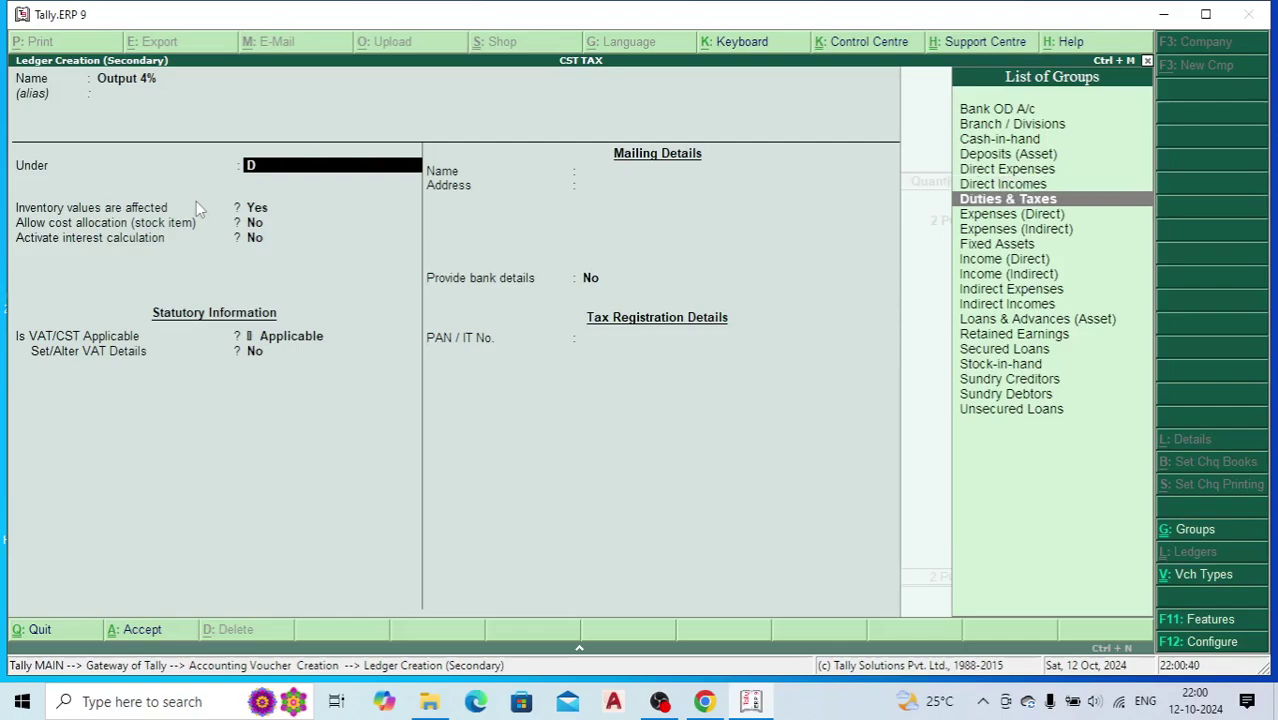
{"action": "key", "text": "Return"}
{"action": "key", "text": "Down"}
{"action": "key", "text": "Return"}
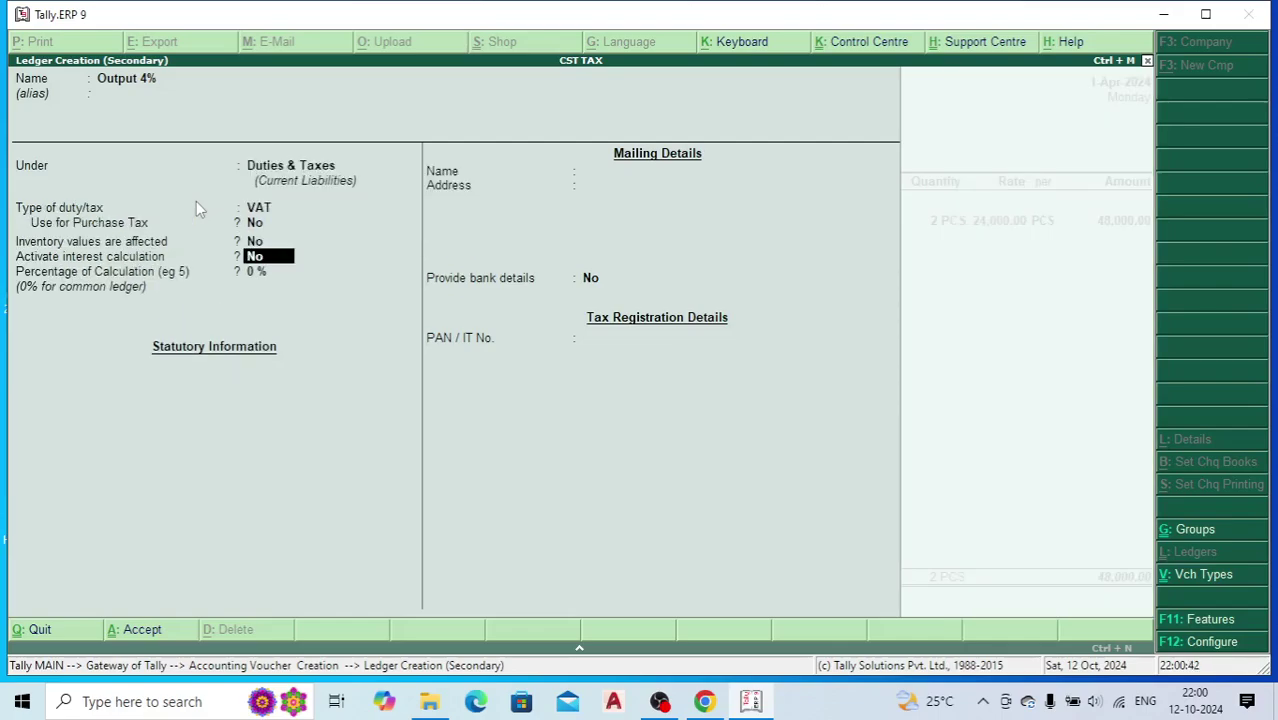
- Set the Output 4% ledger's percentage of calculation to 4%, save it and apply it to the voucher
{"action": "key", "text": "Return"}
{"action": "type", "text": "4"}
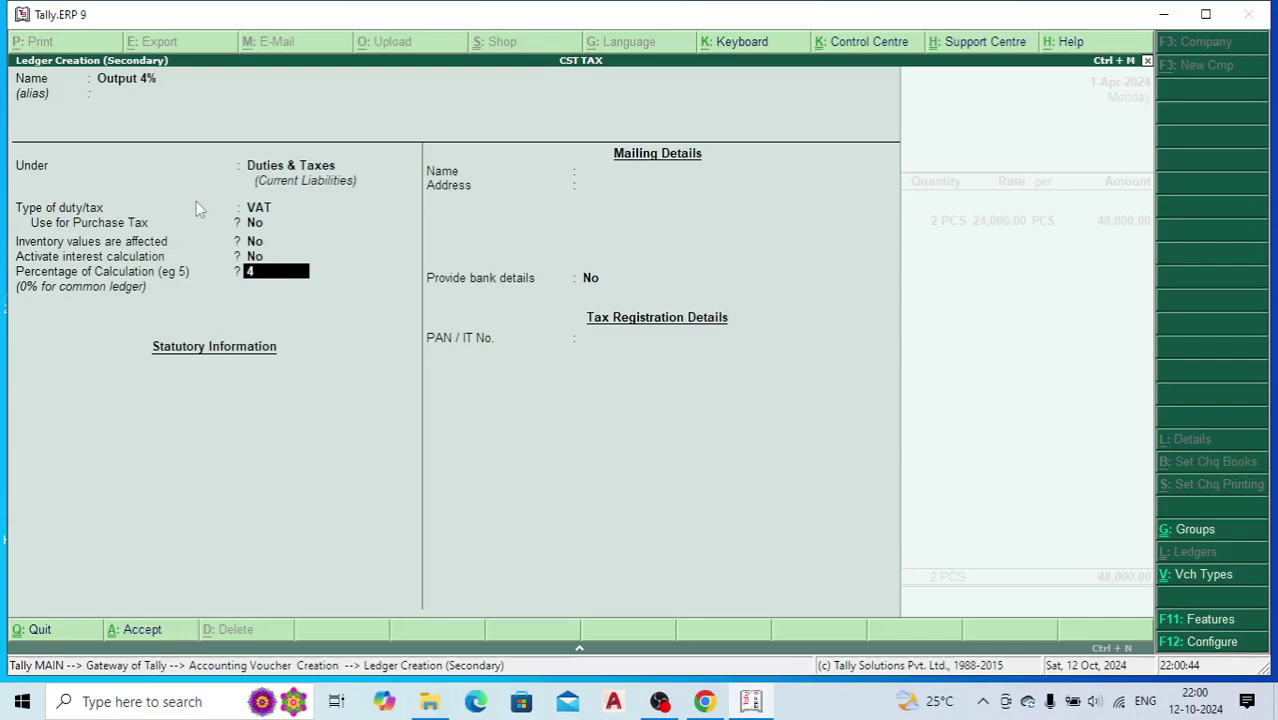
{"action": "key", "text": "Return"}
{"action": "key", "text": "Return"}
{"action": "key", "text": "Return"}
{"action": "key", "text": "Return"}
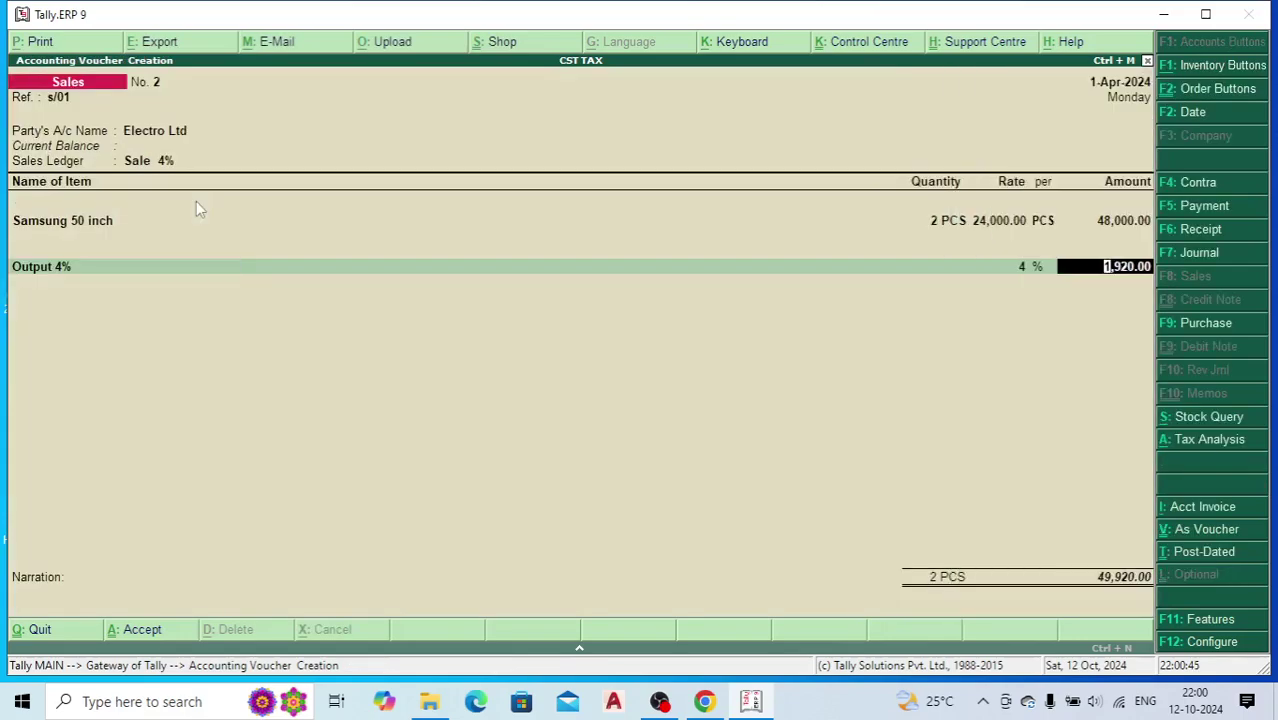
- Accept the calculated Output 4% tax amount and proceed to the voucher's narration
{"action": "key", "text": "Return"}
{"action": "key", "text": "BackSpace"}
{"action": "key", "text": "Return"}
{"action": "key", "text": "Return"}
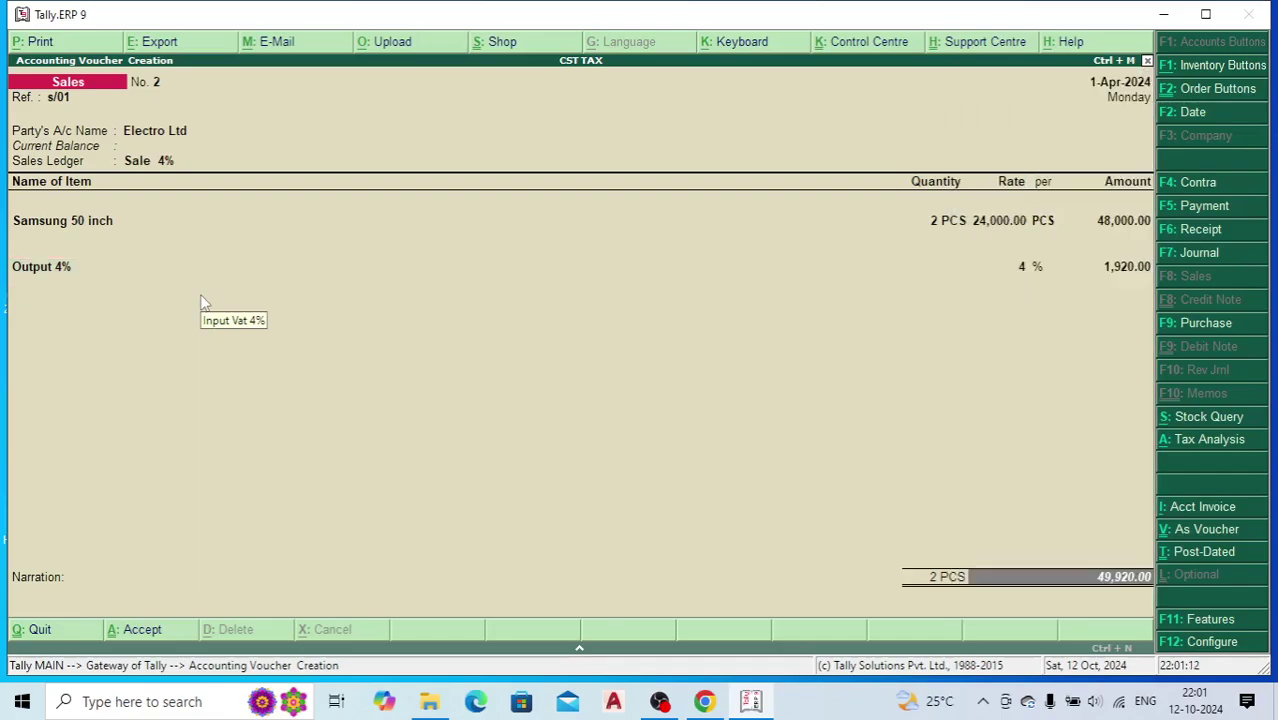
{"action": "key", "text": "Return"}
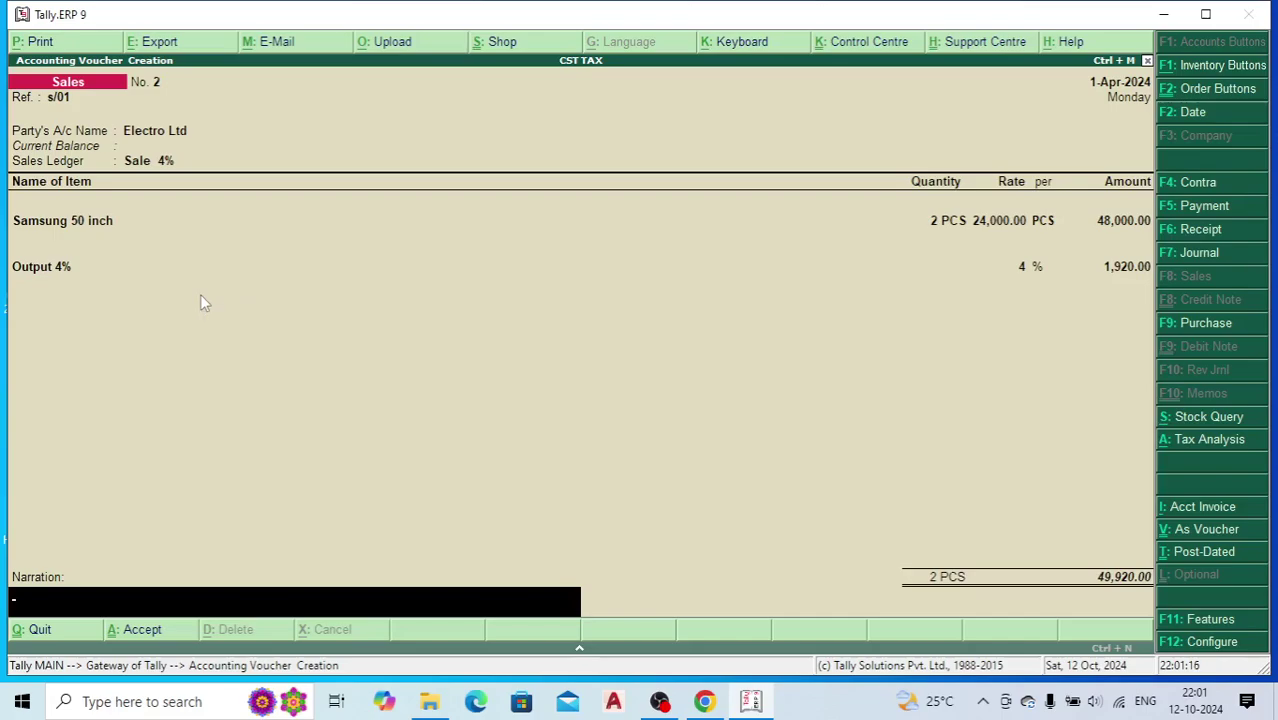
- Go back to the Samsung 50 inch line and review its item allocation and the Output 4% tax line
{"action": "key", "text": "BackSpace"}
{"action": "key", "text": "BackSpace"}
{"action": "key", "text": "BackSpace"}
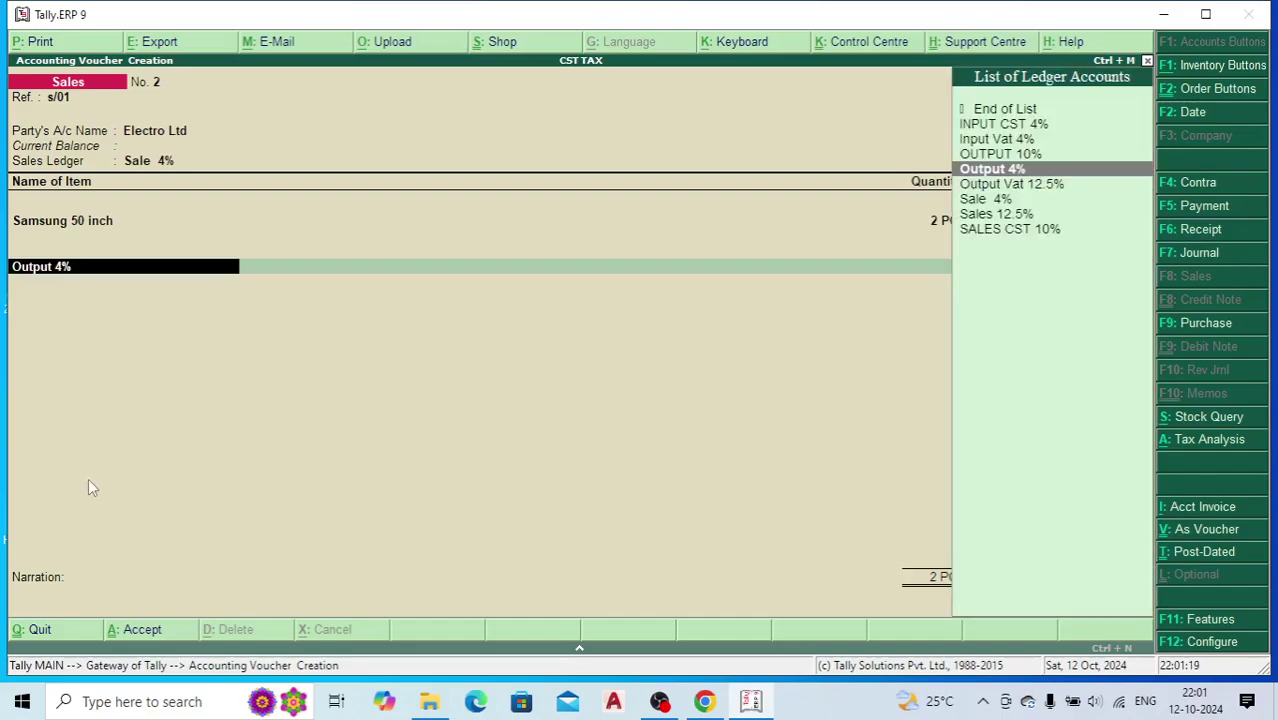
{"action": "key", "text": "BackSpace"}
{"action": "key", "text": "BackSpace"}
{"action": "key", "text": "BackSpace"}
{"action": "key", "text": "BackSpace"}
{"action": "key", "text": "BackSpace"}
{"action": "key", "text": "BackSpace"}
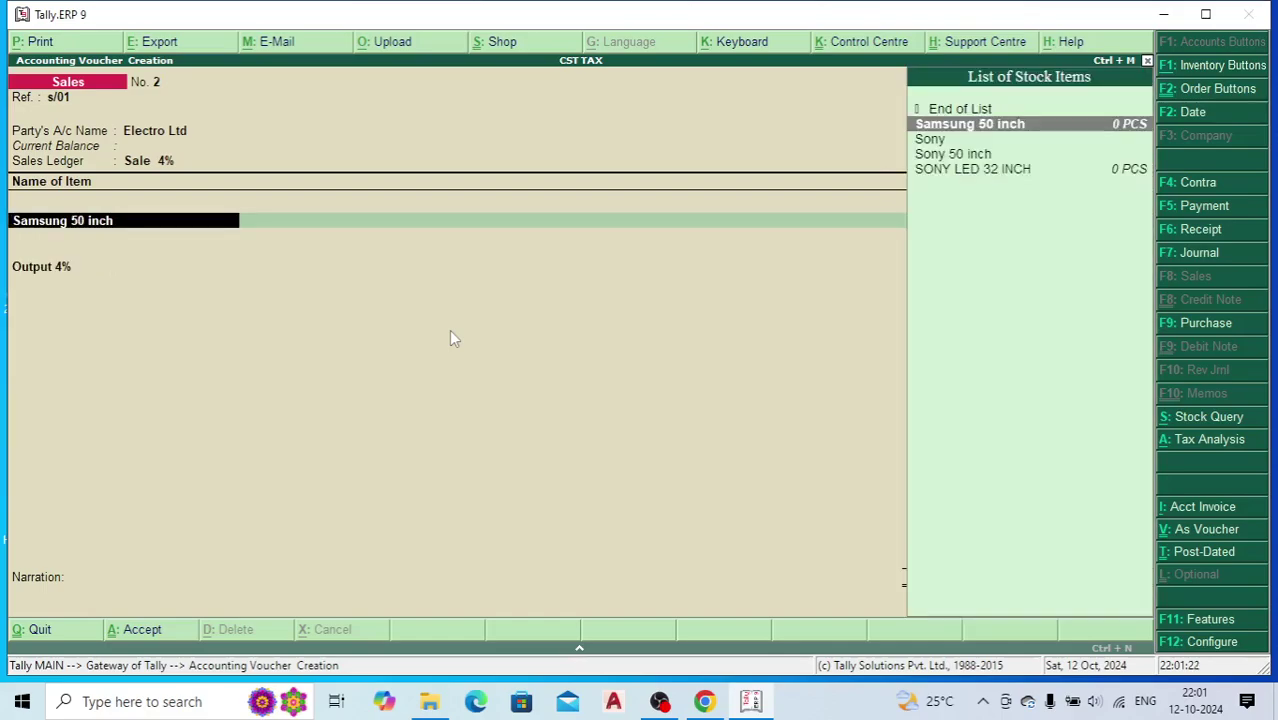
{"action": "key", "text": "Return"}
{"action": "key", "text": "Return"}
{"action": "key", "text": "Return"}
{"action": "key", "text": "Return"}
{"action": "key", "text": "Return"}
{"action": "key", "text": "Return"}
{"action": "key", "text": "Return"}
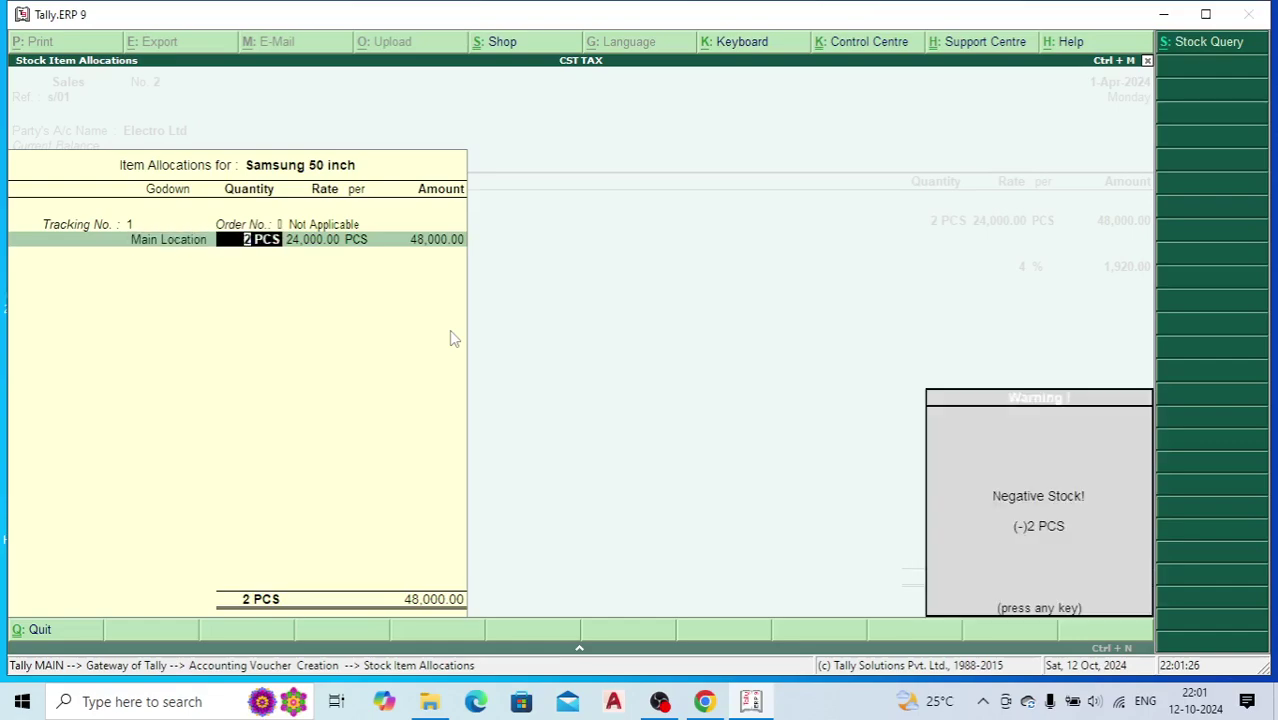
{"action": "key", "text": "Return"}
{"action": "key", "text": "Return"}
{"action": "key", "text": "Return"}
{"action": "key", "text": "Return"}
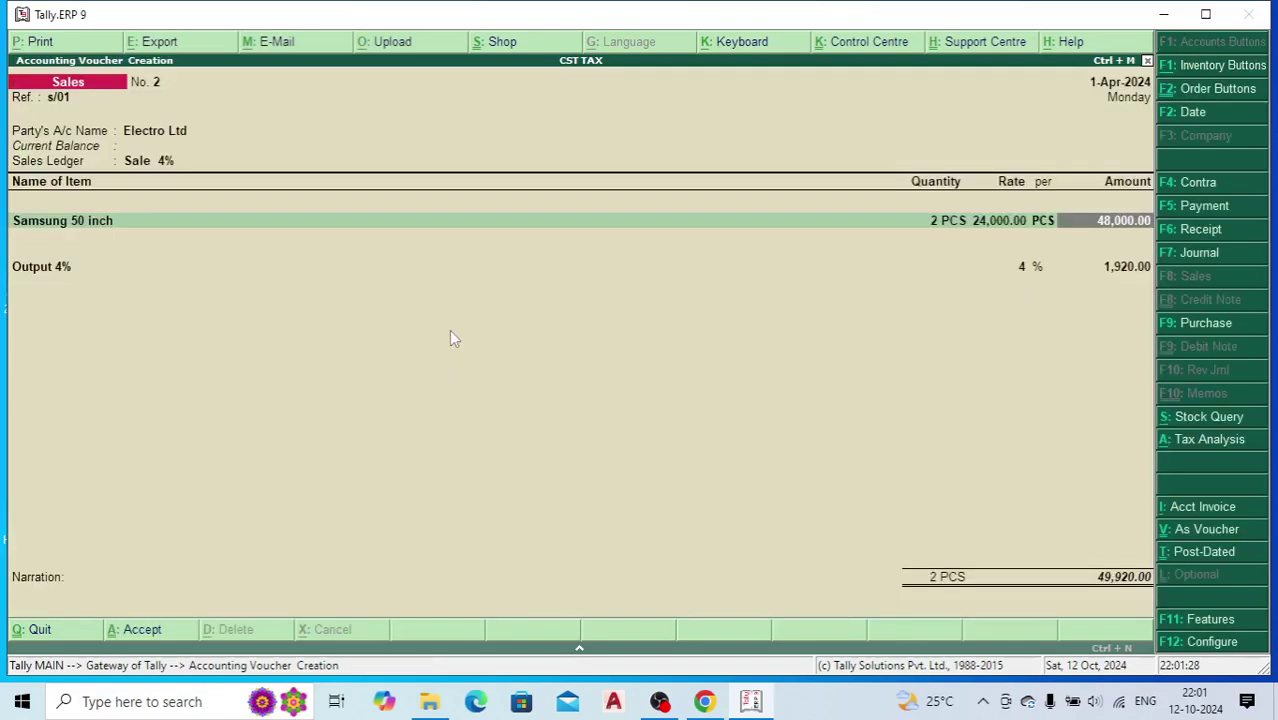
{"action": "key", "text": "Return"}
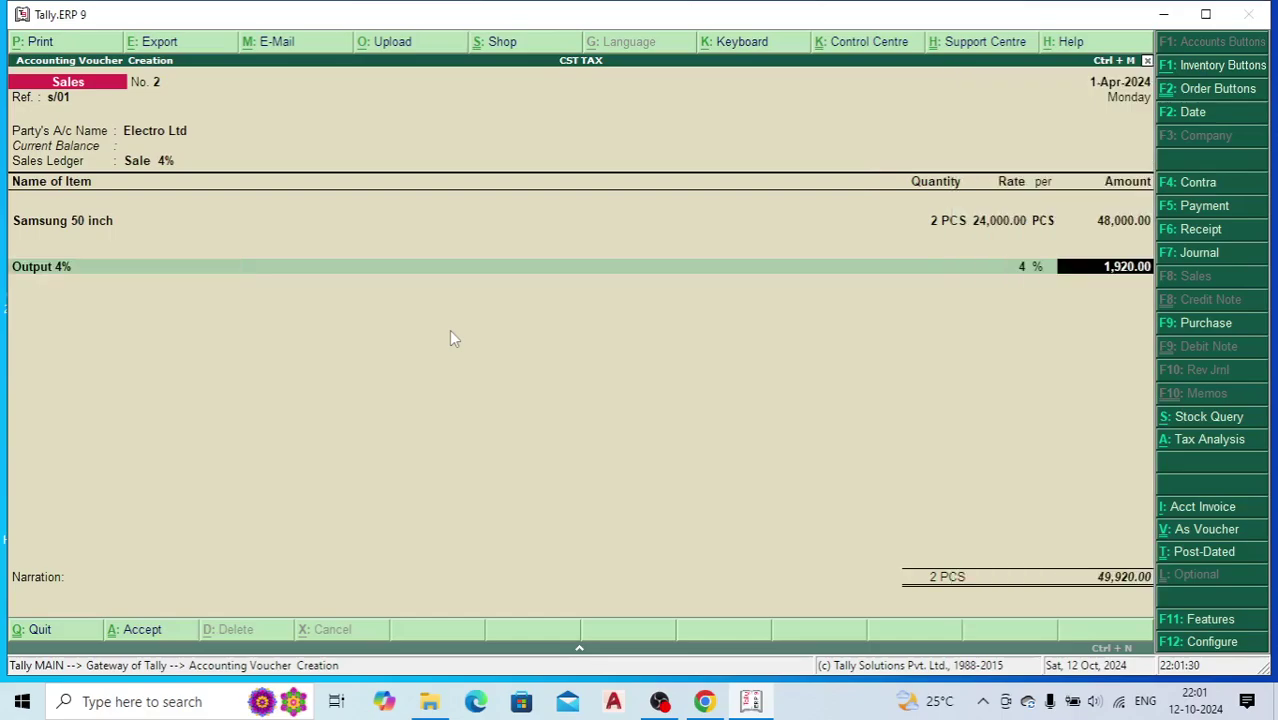
{"action": "key", "text": "Return"}
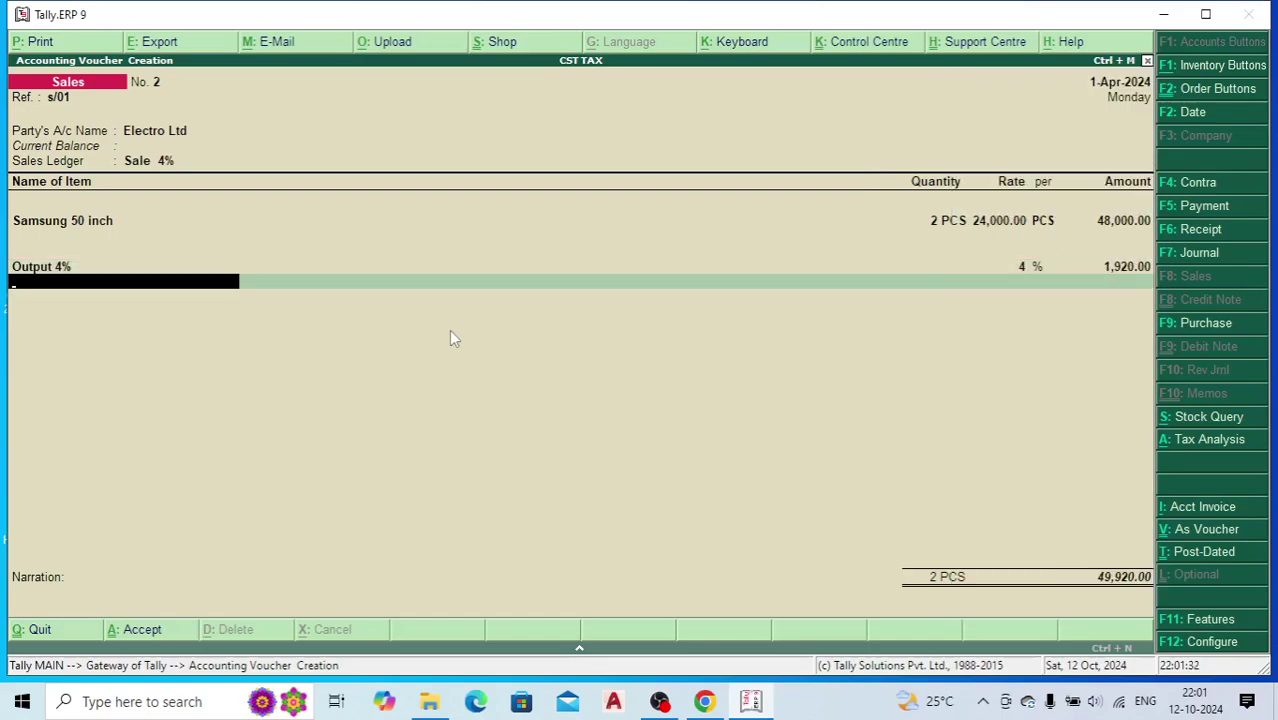
- Set Allow modification of Tax Details for VAT to Yes in the sales invoice configuration
{"action": "key", "text": "F12"}
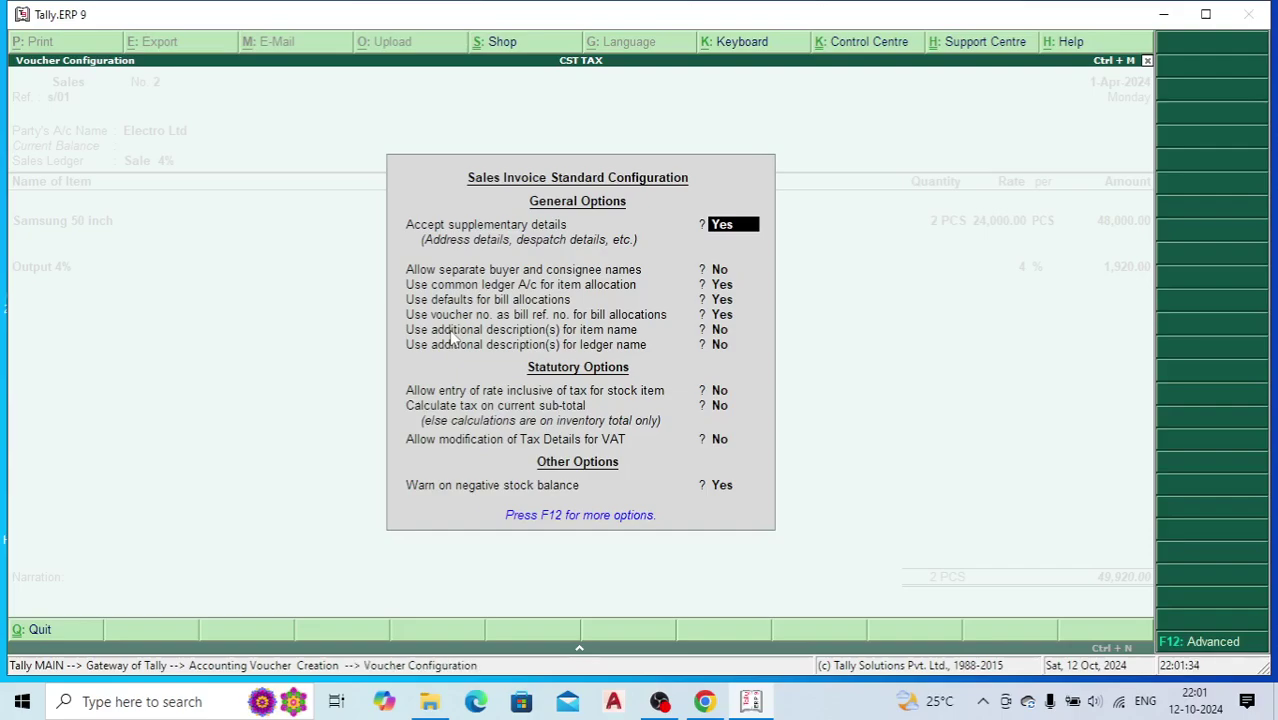
{"action": "left_click", "coordinate": [719, 441]}
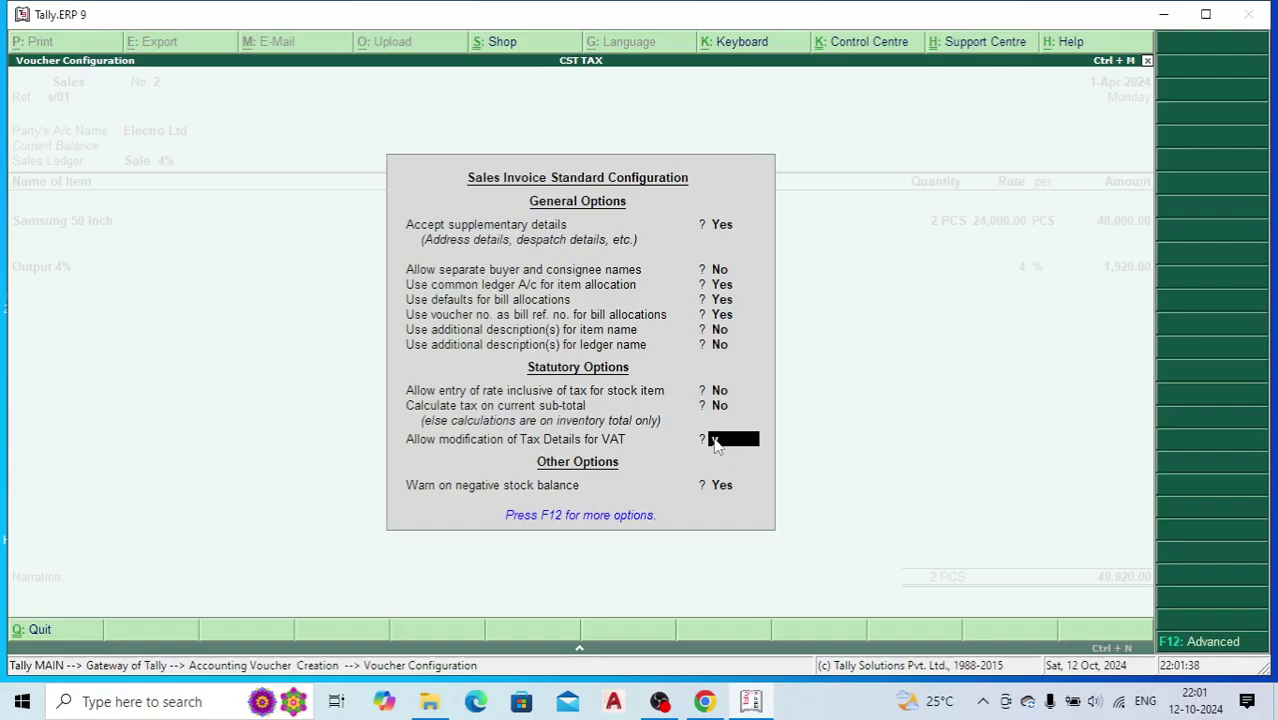
{"action": "key", "text": "y"}
{"action": "key", "text": "Return"}
{"action": "key", "text": "Return"}
- Open the voucher's VAT tax classification and change its nature of transaction to an interstate sales type
{"action": "key", "text": "Return"}
{"action": "key", "text": "Return"}
{"action": "key", "text": "Return"}
{"action": "key", "text": "Return"}
{"action": "key", "text": "Return"}
{"action": "key", "text": "Return"}
{"action": "key", "text": "Return"}
{"action": "key", "text": "Return"}
{"action": "key", "text": "Return"}
{"action": "key", "text": "Return"}
{"action": "key", "text": "Return"}
{"action": "key", "text": "Return"}
{"action": "key", "text": "Return"}
{"action": "key", "text": "Return"}
{"action": "key", "text": "Return"}
{"action": "key", "text": "Return"}
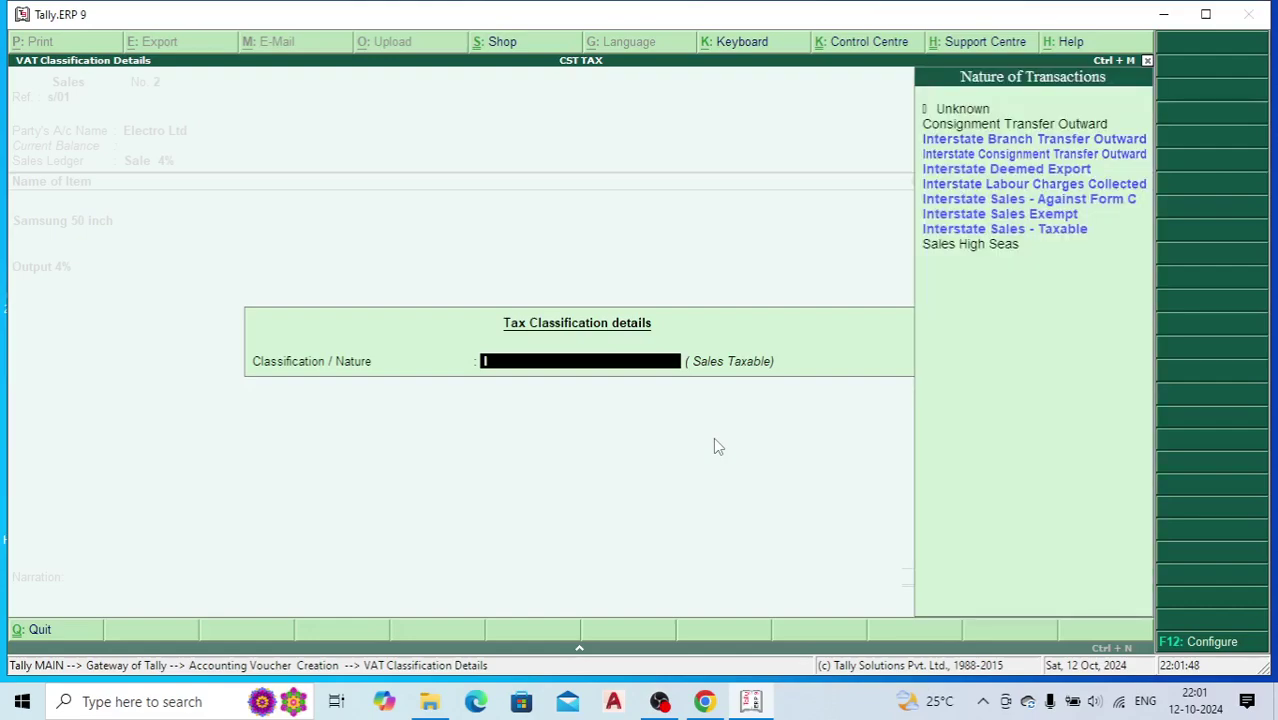
{"action": "key", "text": "Down"}
{"action": "key", "text": "Down"}
{"action": "key", "text": "Down"}
{"action": "key", "text": "Down"}
{"action": "key", "text": "Down"}
{"action": "key", "text": "Down"}
{"action": "key", "text": "Down"}
{"action": "key", "text": "Down"}
{"action": "key", "text": "Return"}
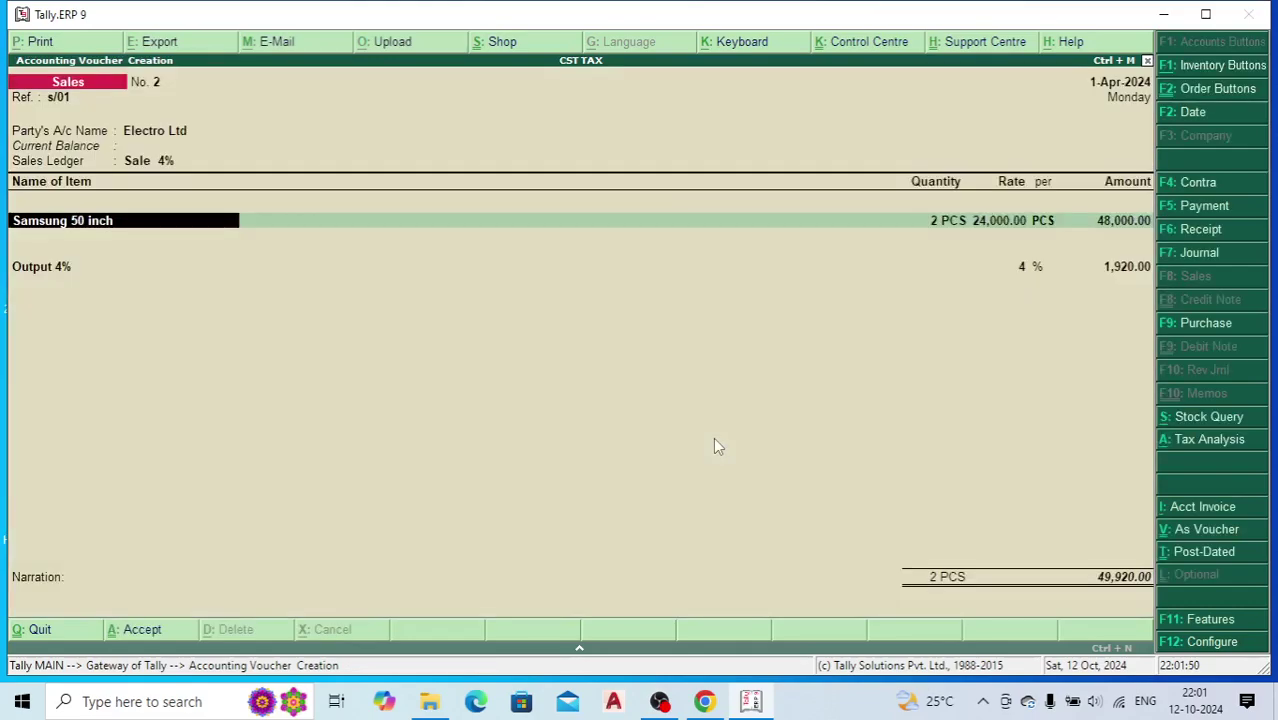
- Re-accept the Samsung 50 inch allocation of 2 PCS at 24,000 and the Output 4% tax line
{"action": "key", "text": "Return"}
{"action": "key", "text": "Return"}
{"action": "key", "text": "Return"}
{"action": "key", "text": "Return"}
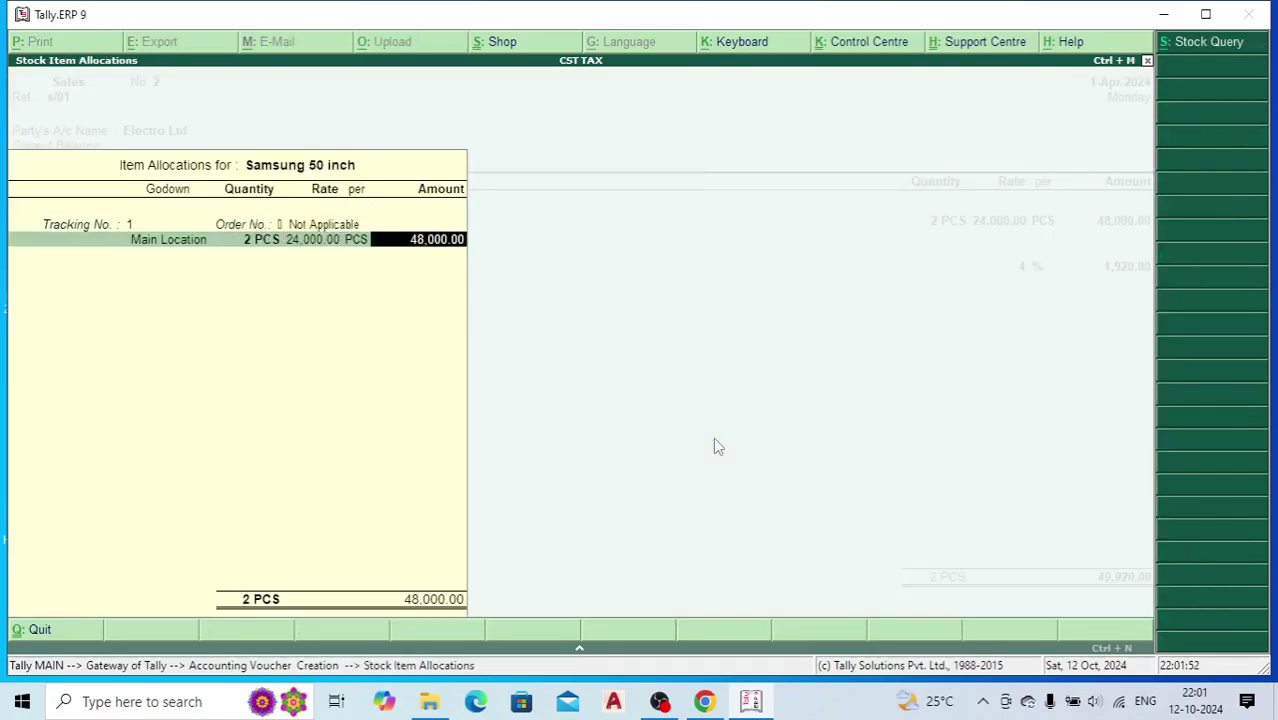
{"action": "key", "text": "Return"}
{"action": "key", "text": "Return"}
{"action": "key", "text": "Return"}
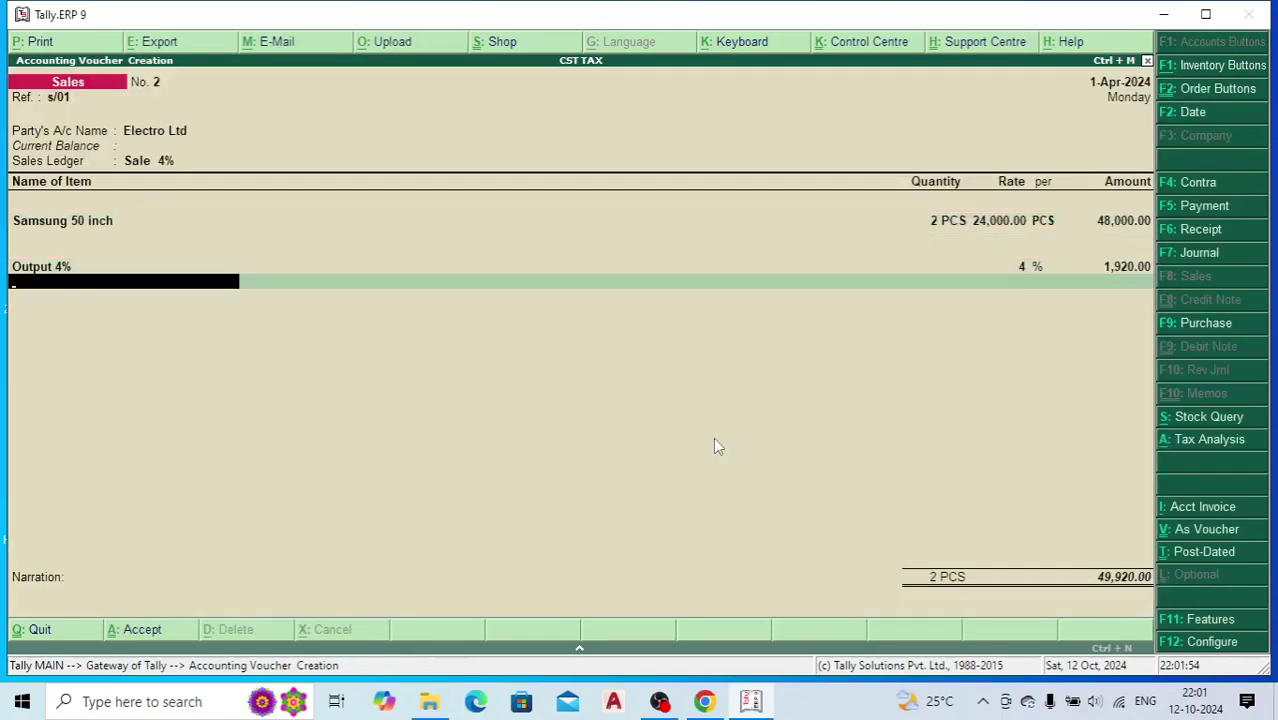
- Leave the narration blank and save the sales voucher, accepting the modified tax details with conflicts
{"action": "key", "text": "Return"}
{"action": "key", "text": "Return"}
{"action": "key", "text": "Return"}
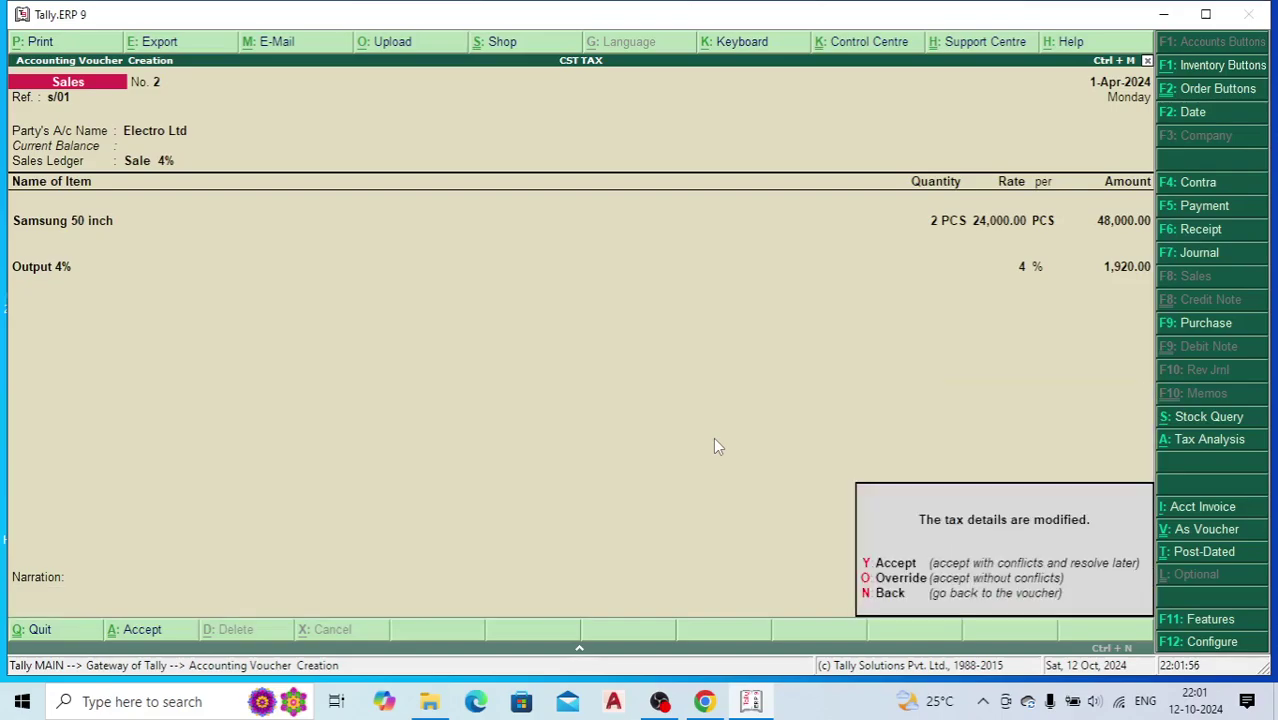
{"action": "key", "text": "y"}
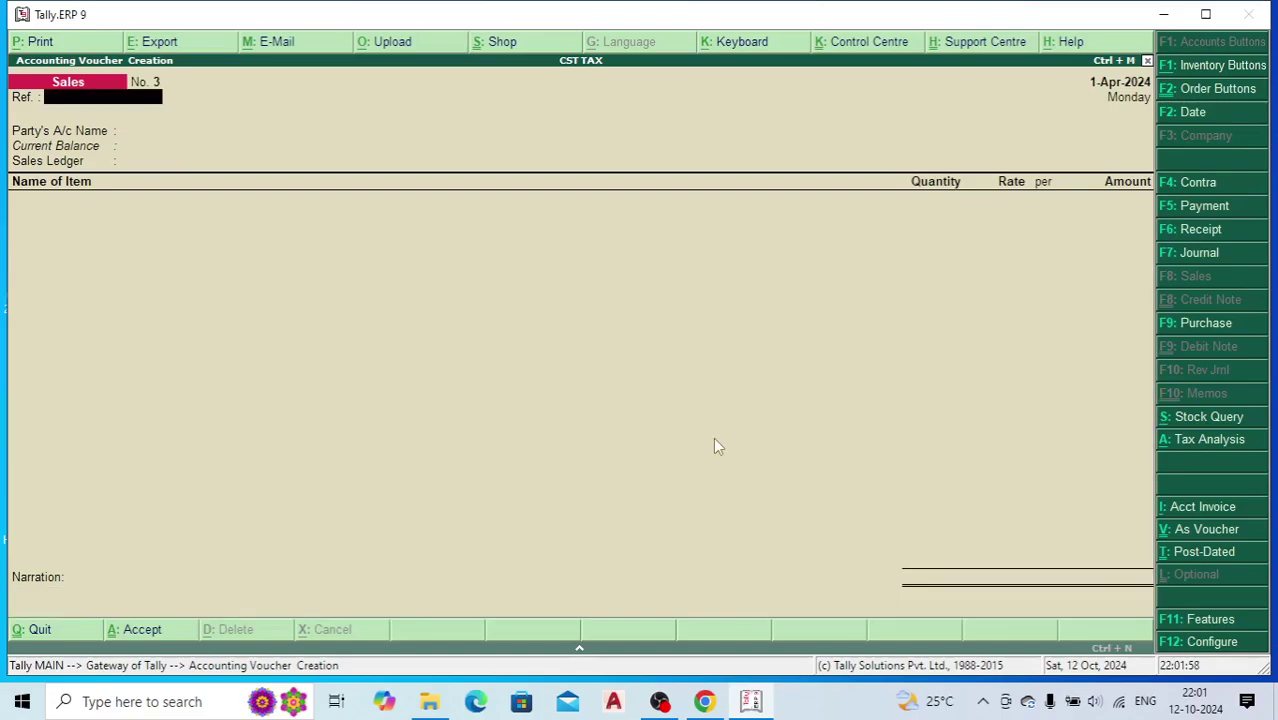